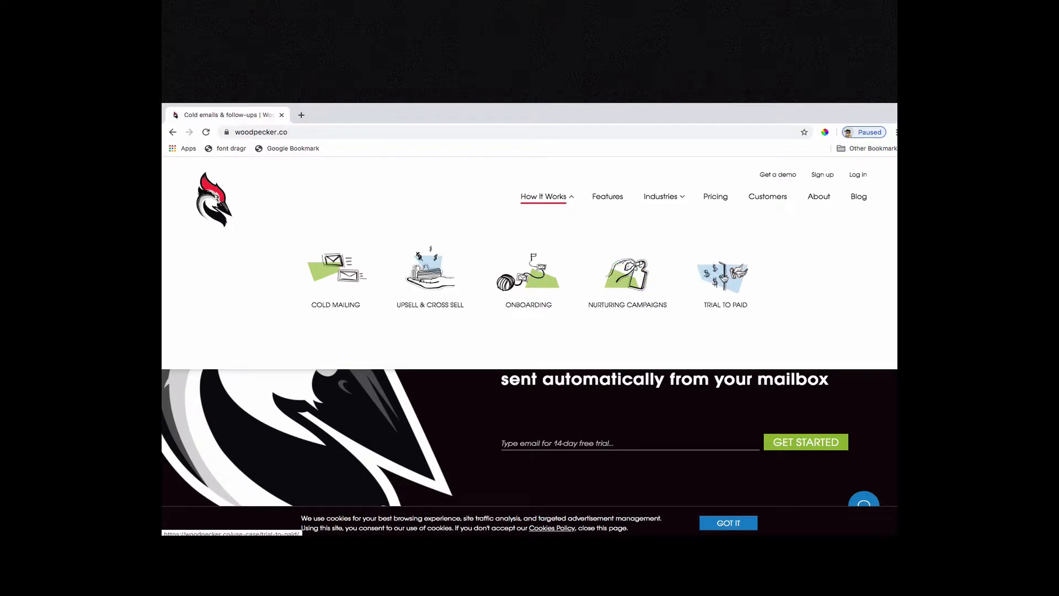
Open the Trial to Paid use case and the Pricing page in separate new tabs.
{"action": "right_click", "coordinate": [724, 277]}
{"action": "left_click", "coordinate": [734, 280]}
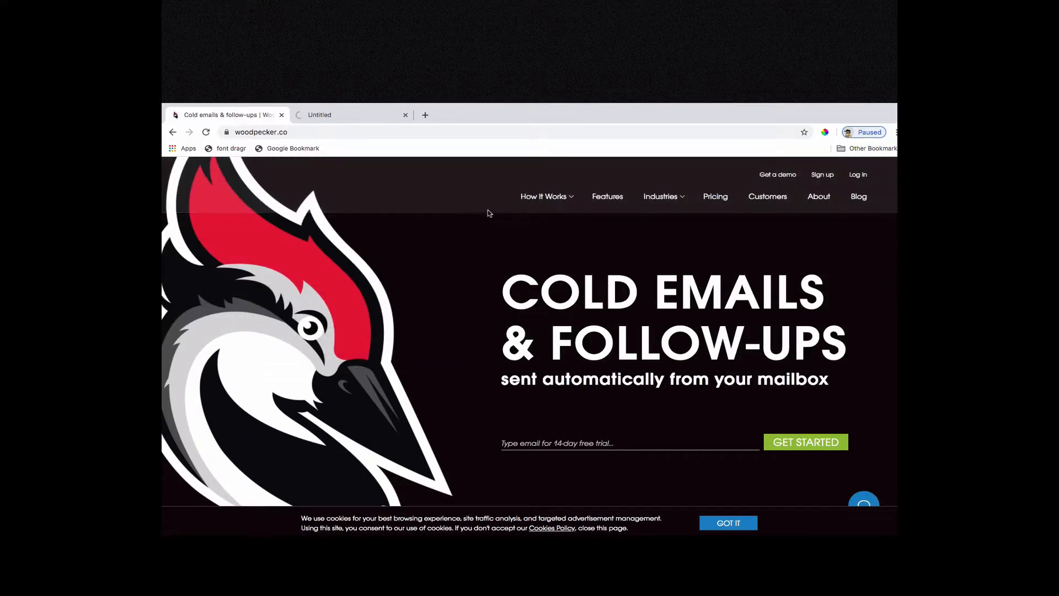
{"action": "right_click", "coordinate": [719, 208]}
{"action": "left_click", "coordinate": [718, 205]}
{"action": "right_click", "coordinate": [716, 199]}
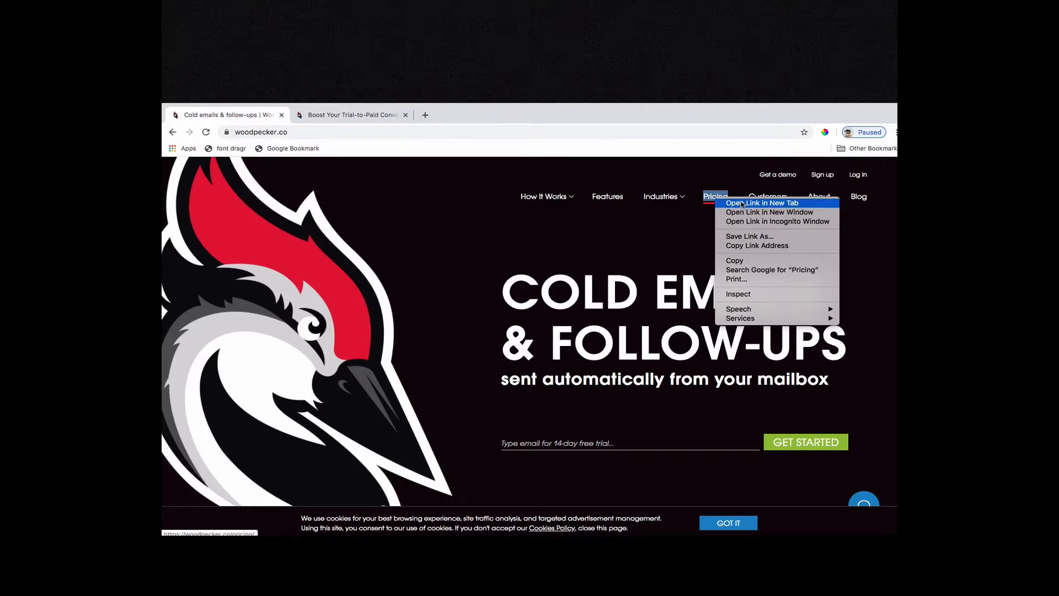
{"action": "left_click", "coordinate": [743, 204]}
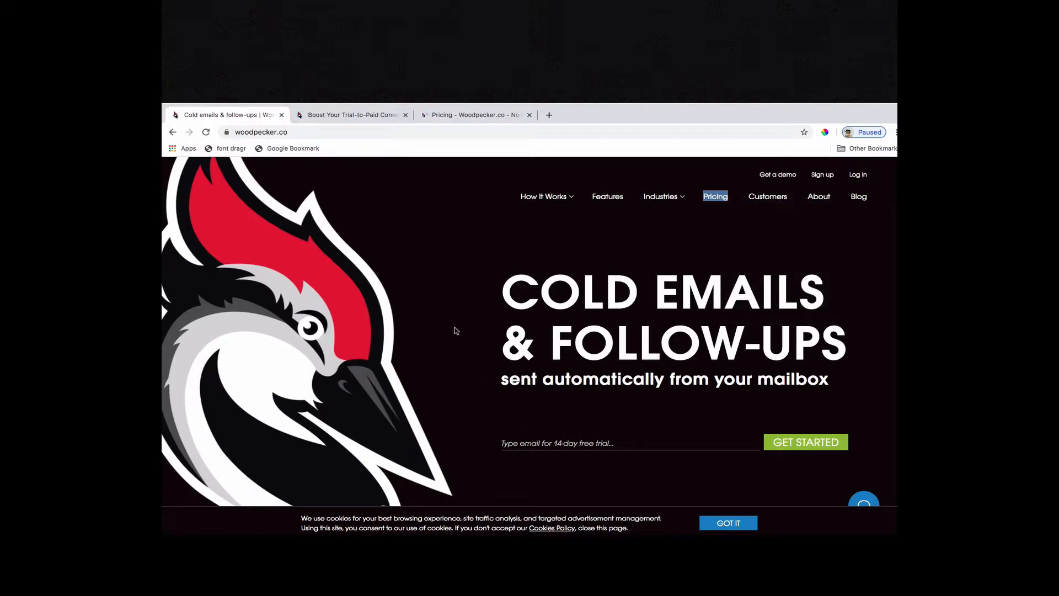
Open the Woodpecker app from the home page's login link.
{"action": "scroll", "coordinate": [456, 330], "scroll_direction": "down", "scroll_amount": 8}
{"action": "scroll", "coordinate": [552, 254], "scroll_direction": "up", "scroll_amount": 9}
{"action": "left_click", "coordinate": [859, 174]}
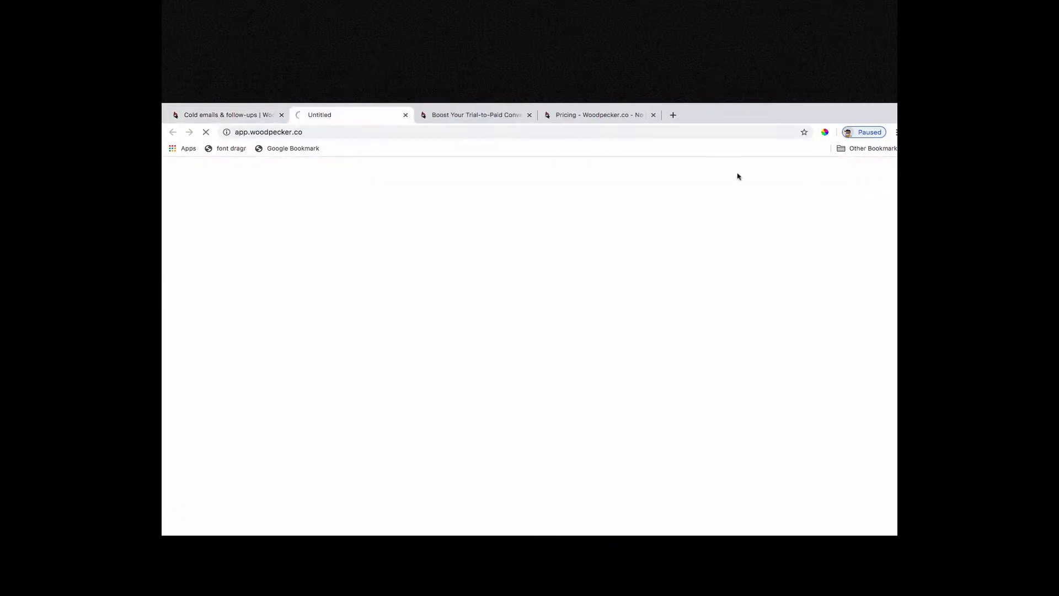
Switch to the Trial to Paid page and read its sections on prospect custom fields and personalized message sequences.
{"action": "left_click", "coordinate": [473, 116]}
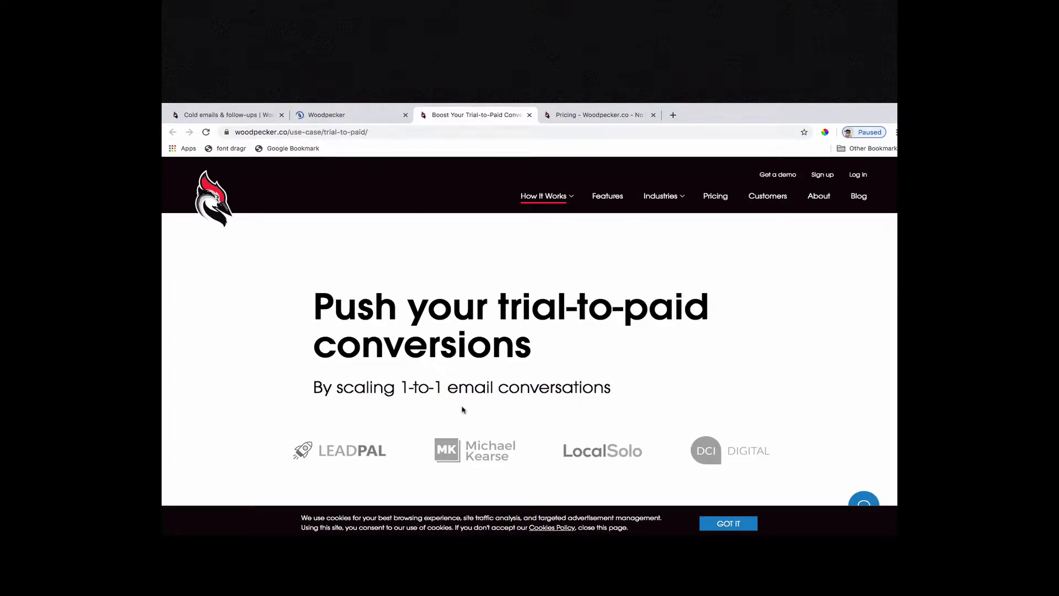
{"action": "scroll", "coordinate": [461, 407], "scroll_direction": "down", "scroll_amount": 3}
{"action": "scroll", "coordinate": [463, 409], "scroll_direction": "down", "scroll_amount": 3}
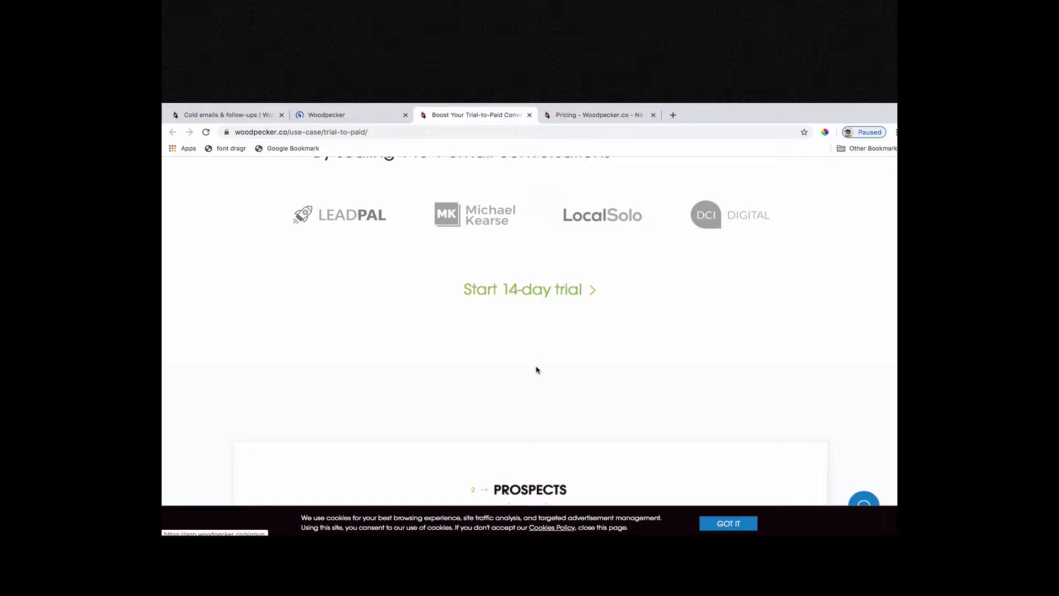
{"action": "scroll", "coordinate": [535, 369], "scroll_direction": "down", "scroll_amount": 6}
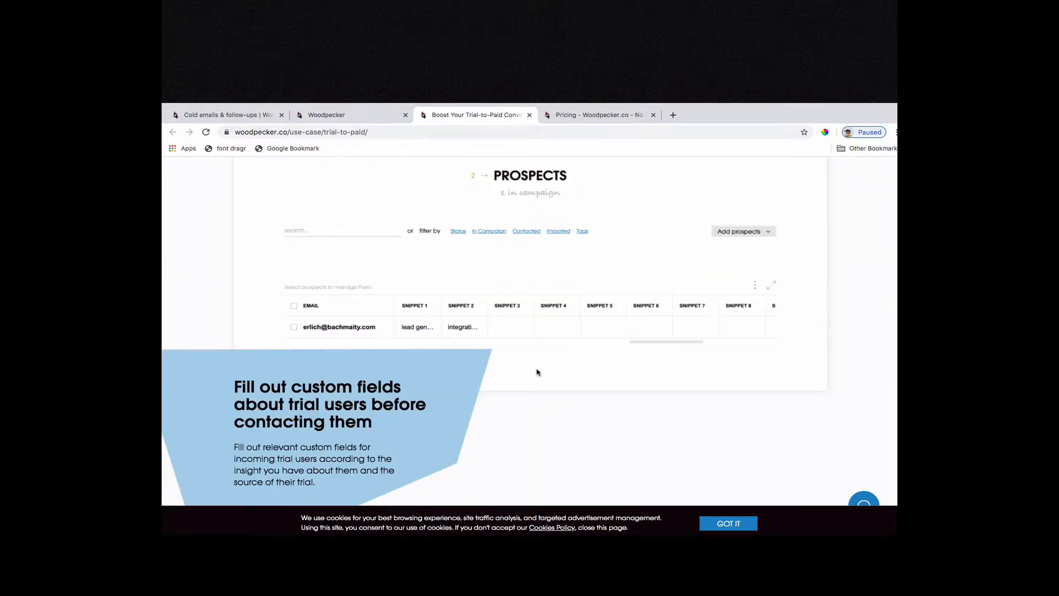
{"action": "scroll", "coordinate": [537, 372], "scroll_direction": "down", "scroll_amount": 1}
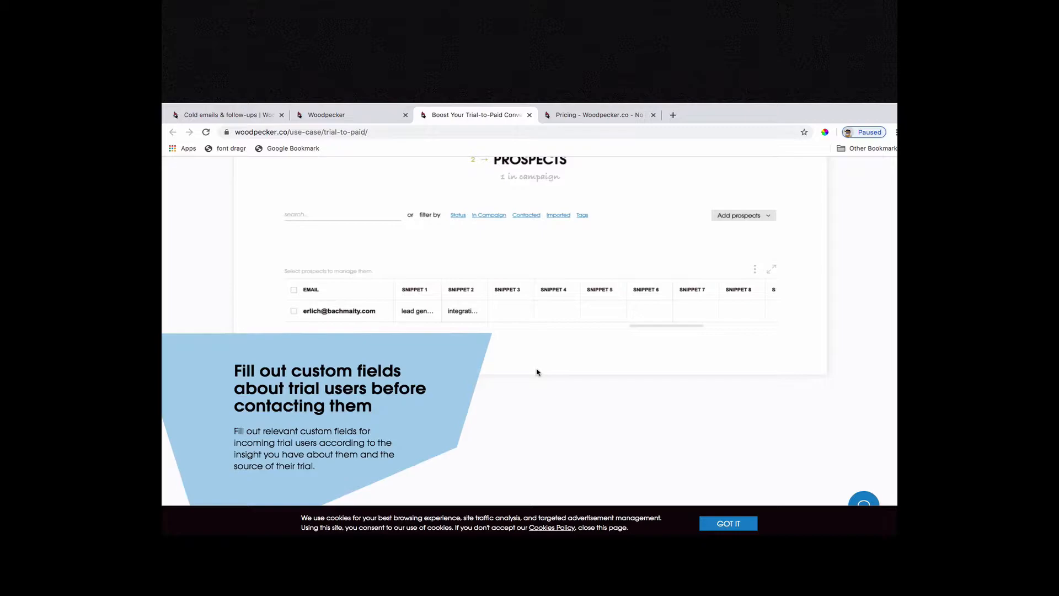
{"action": "scroll", "coordinate": [537, 372], "scroll_direction": "down", "scroll_amount": 2}
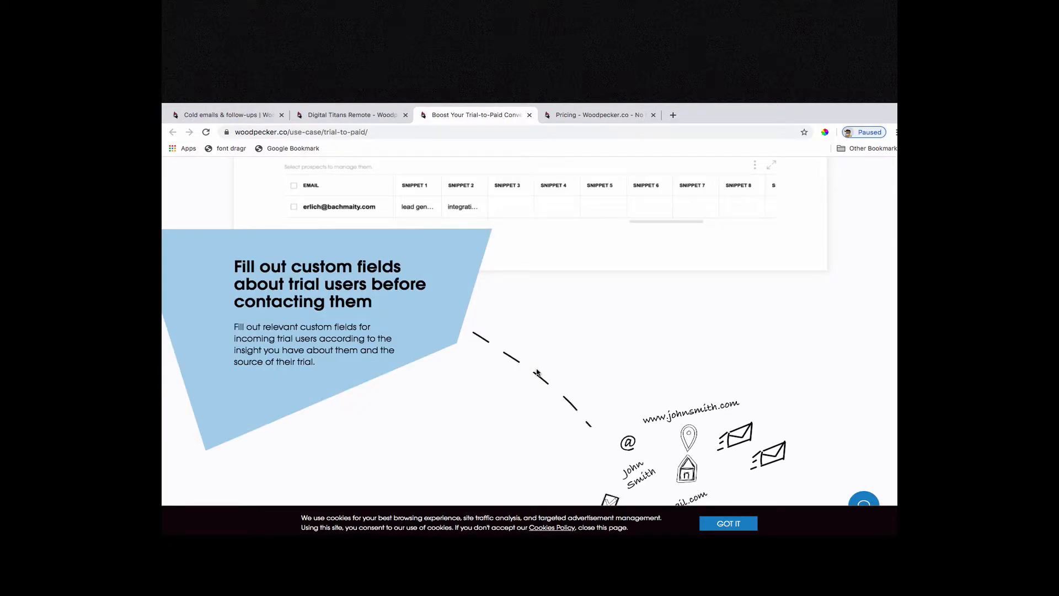
{"action": "scroll", "coordinate": [537, 373], "scroll_direction": "down", "scroll_amount": 2}
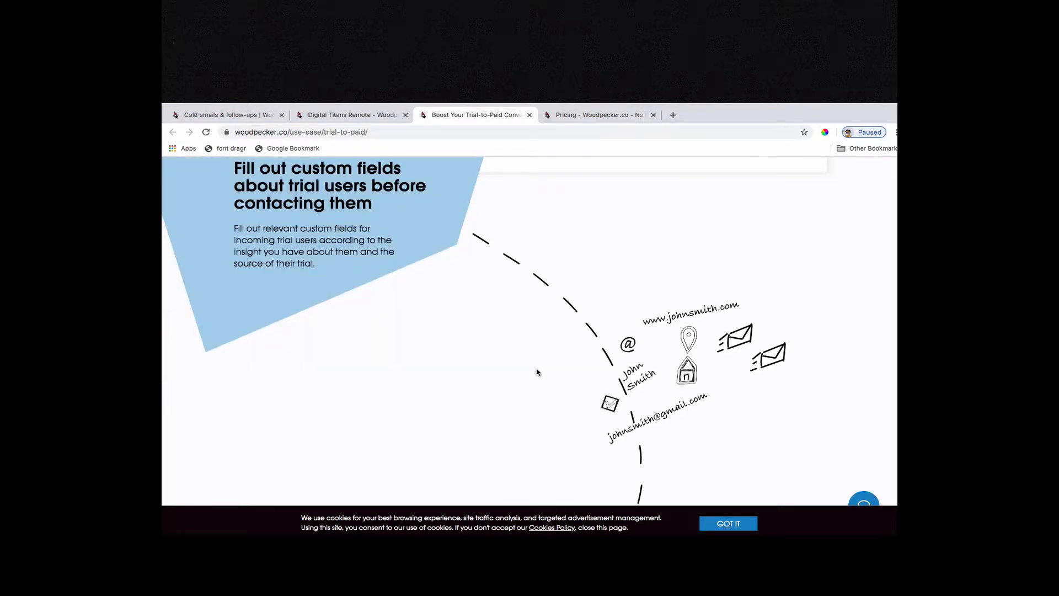
{"action": "scroll", "coordinate": [537, 373], "scroll_direction": "down", "scroll_amount": 4}
{"action": "scroll", "coordinate": [537, 373], "scroll_direction": "down", "scroll_amount": 2}
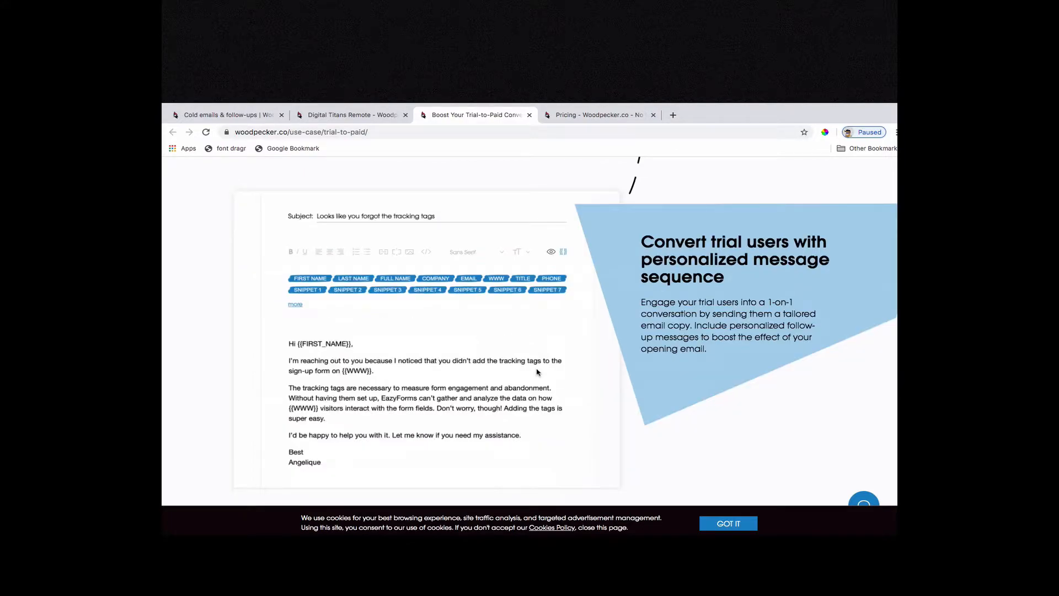
{"action": "scroll", "coordinate": [537, 372], "scroll_direction": "down", "scroll_amount": 1}
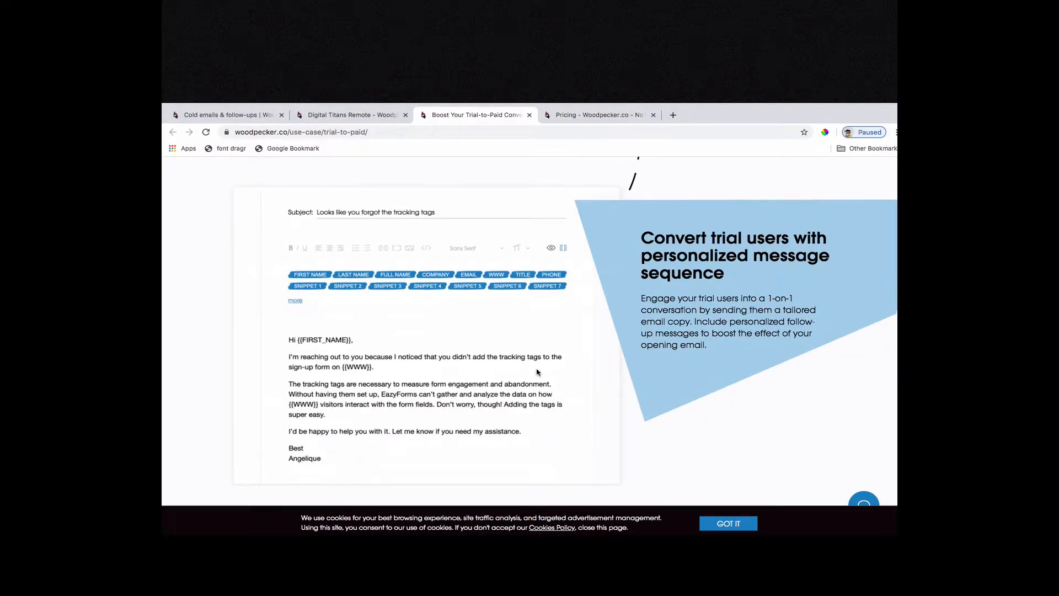
{"action": "scroll", "coordinate": [537, 372], "scroll_direction": "down", "scroll_amount": 1}
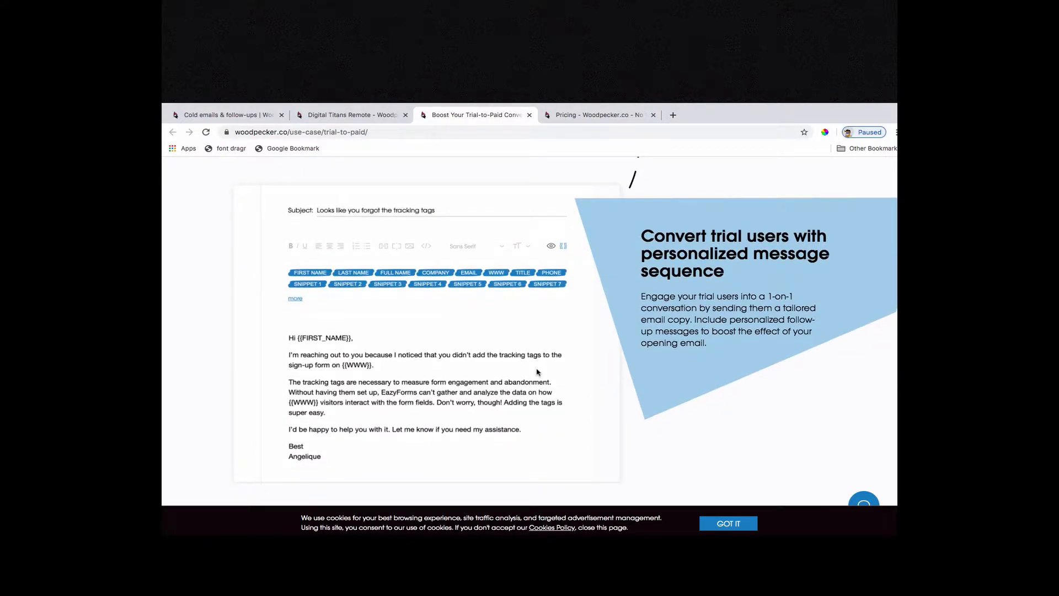
Read the CRM, campaign statistics and closing sections of the Trial to Paid page, then return to its beginning.
{"action": "scroll", "coordinate": [537, 372], "scroll_direction": "down", "scroll_amount": 2}
{"action": "scroll", "coordinate": [537, 373], "scroll_direction": "down", "scroll_amount": 4}
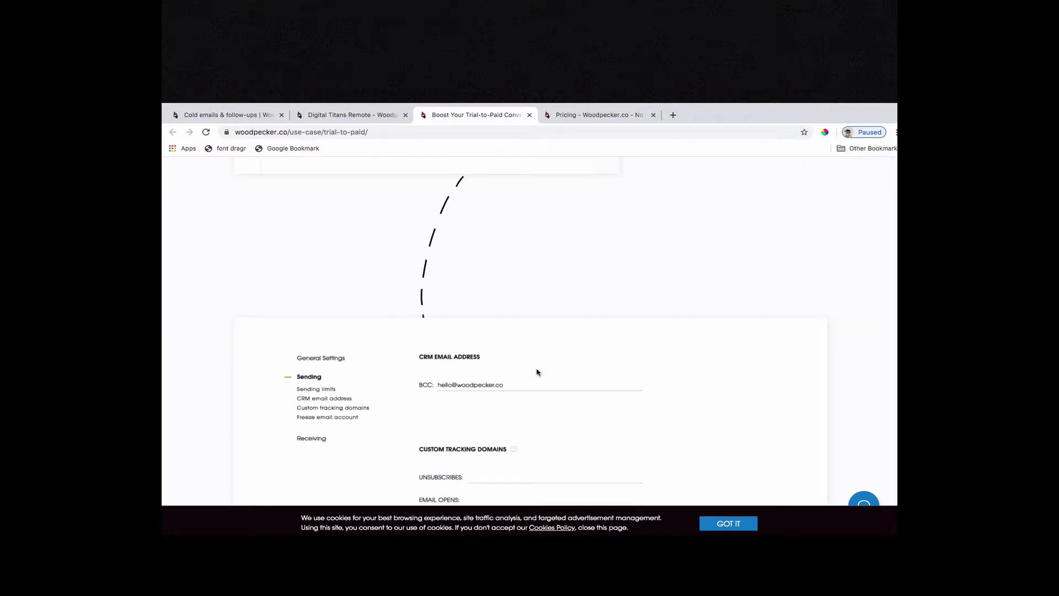
{"action": "scroll", "coordinate": [537, 373], "scroll_direction": "down", "scroll_amount": 2}
{"action": "scroll", "coordinate": [537, 373], "scroll_direction": "down", "scroll_amount": 4}
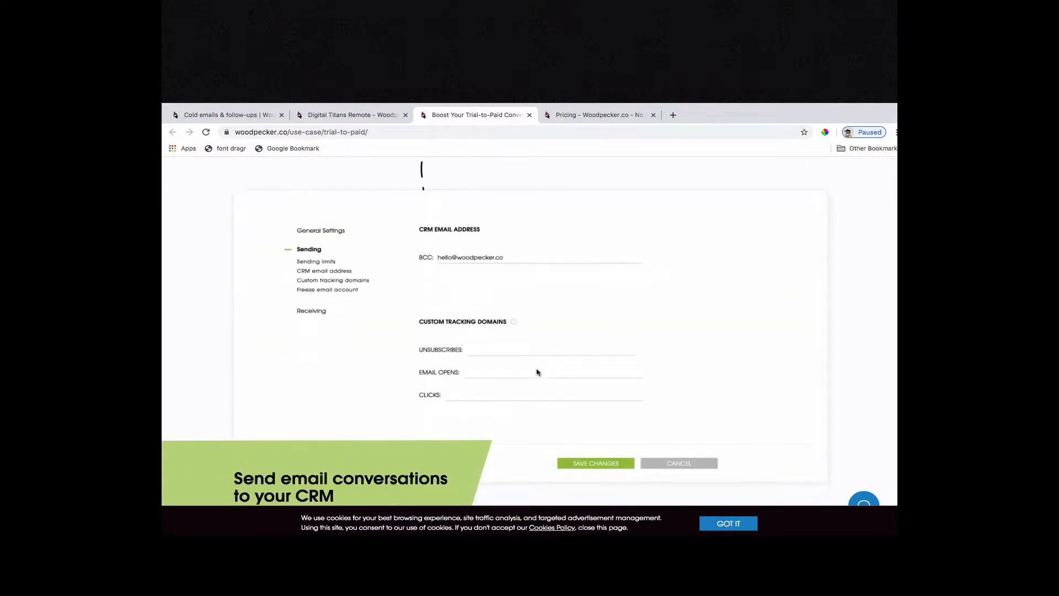
{"action": "scroll", "coordinate": [537, 372], "scroll_direction": "down", "scroll_amount": 2}
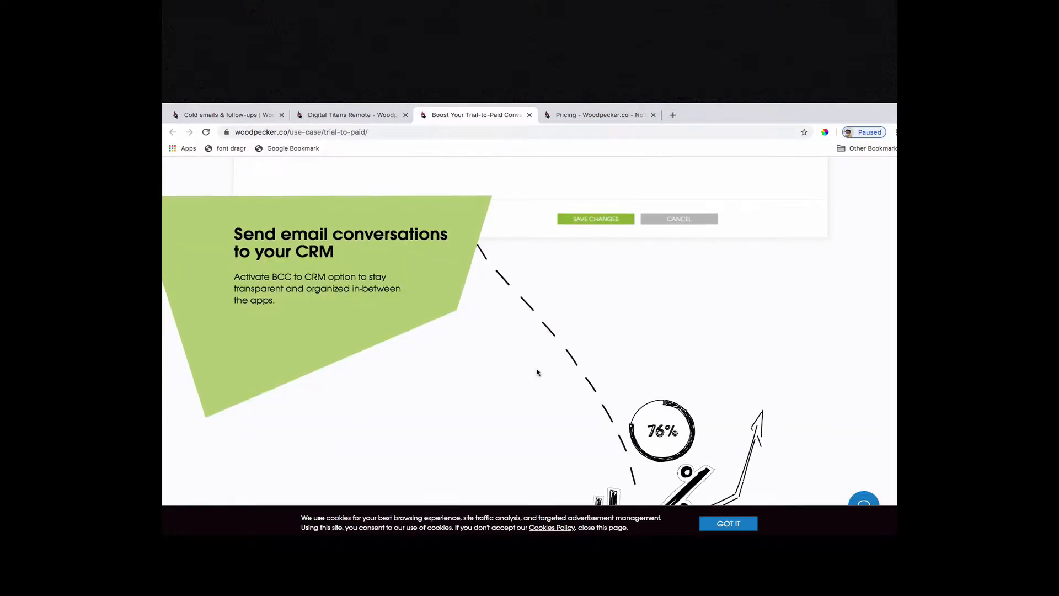
{"action": "scroll", "coordinate": [537, 373], "scroll_direction": "down", "scroll_amount": 6}
{"action": "scroll", "coordinate": [536, 372], "scroll_direction": "down", "scroll_amount": 2}
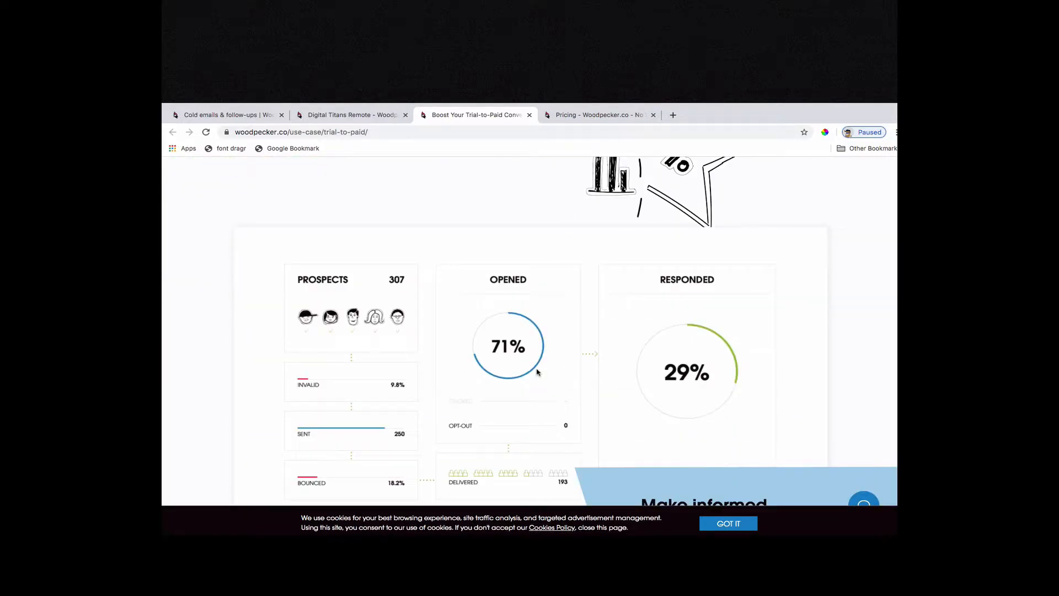
{"action": "scroll", "coordinate": [536, 373], "scroll_direction": "down", "scroll_amount": 4}
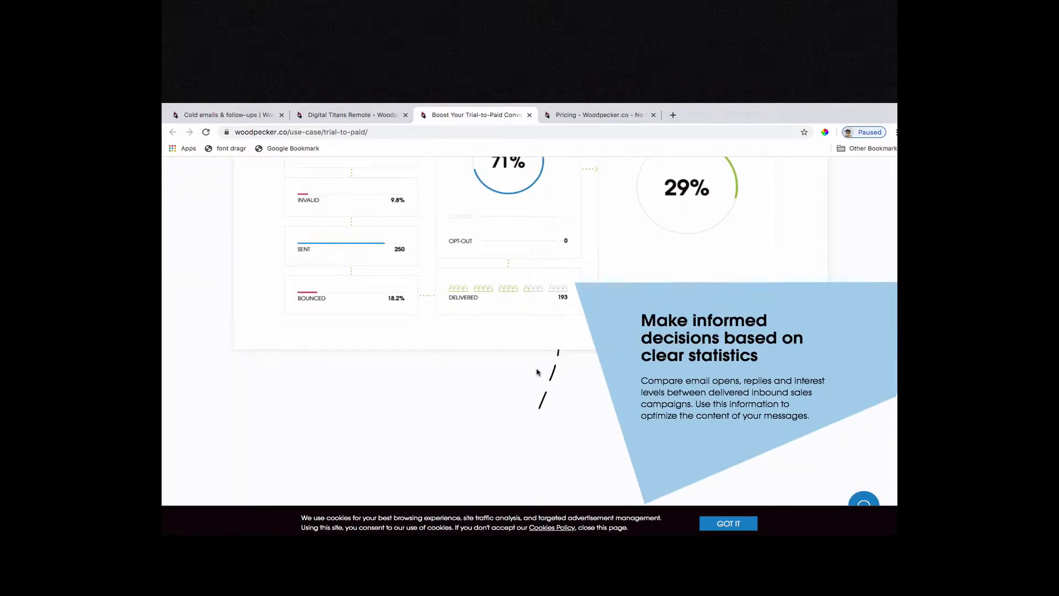
{"action": "scroll", "coordinate": [537, 372], "scroll_direction": "down", "scroll_amount": 7}
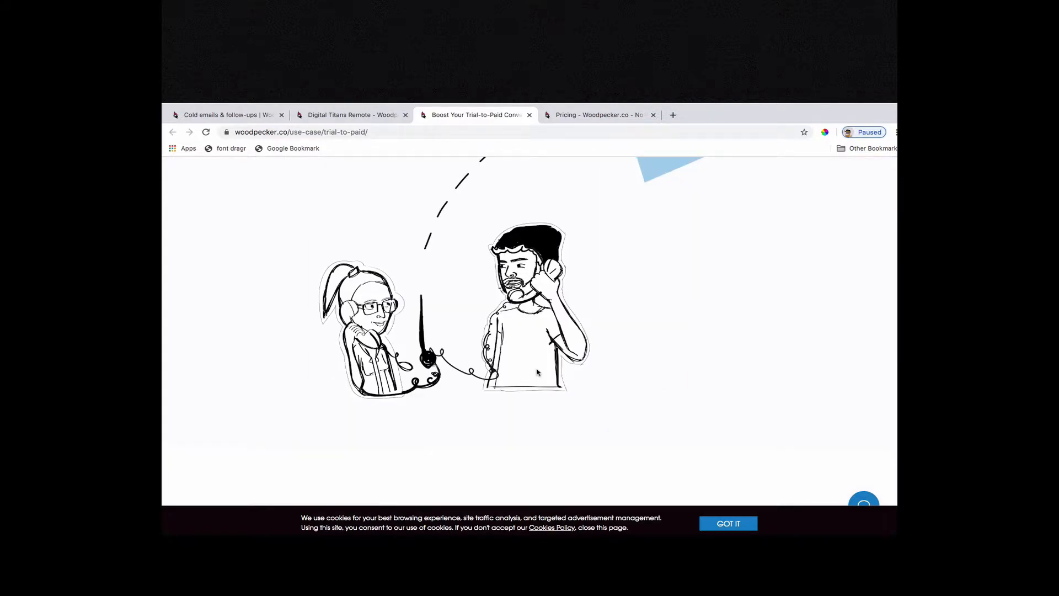
{"action": "scroll", "coordinate": [537, 373], "scroll_direction": "down", "scroll_amount": 6}
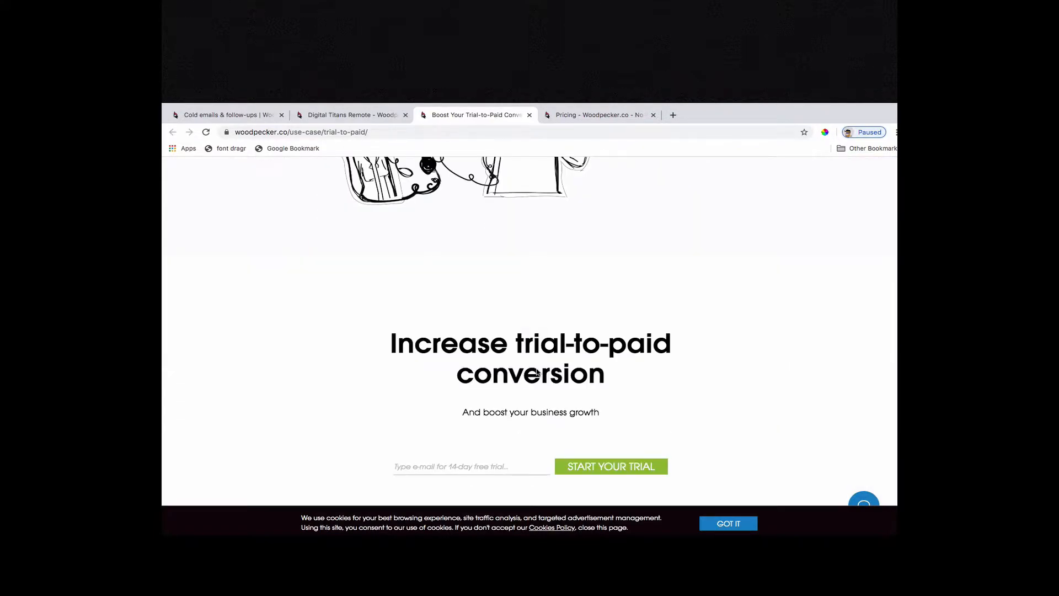
{"action": "scroll", "coordinate": [537, 369], "scroll_direction": "down", "scroll_amount": 10}
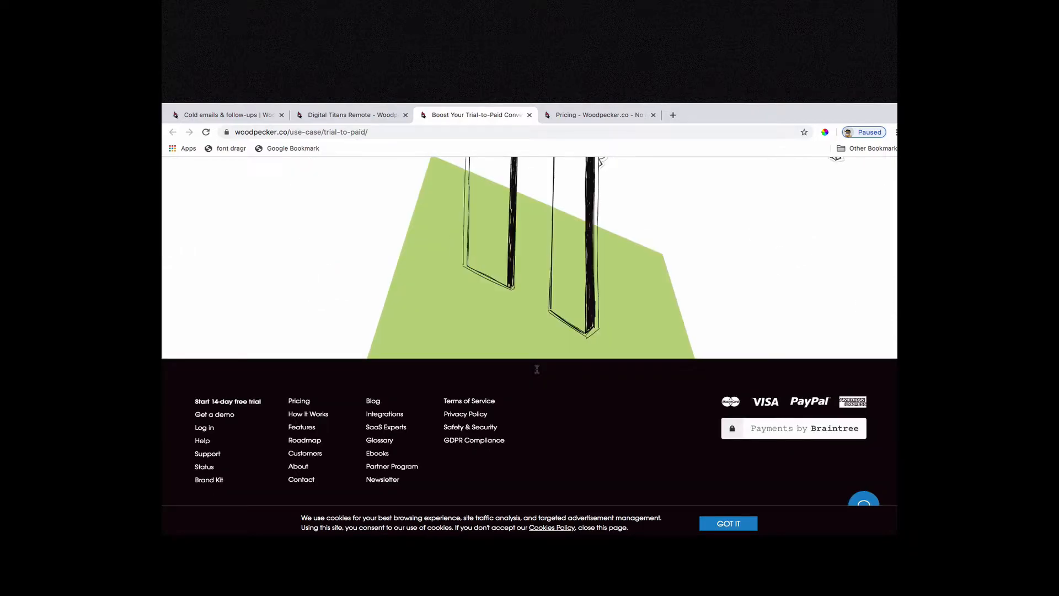
{"action": "key", "text": "Home"}
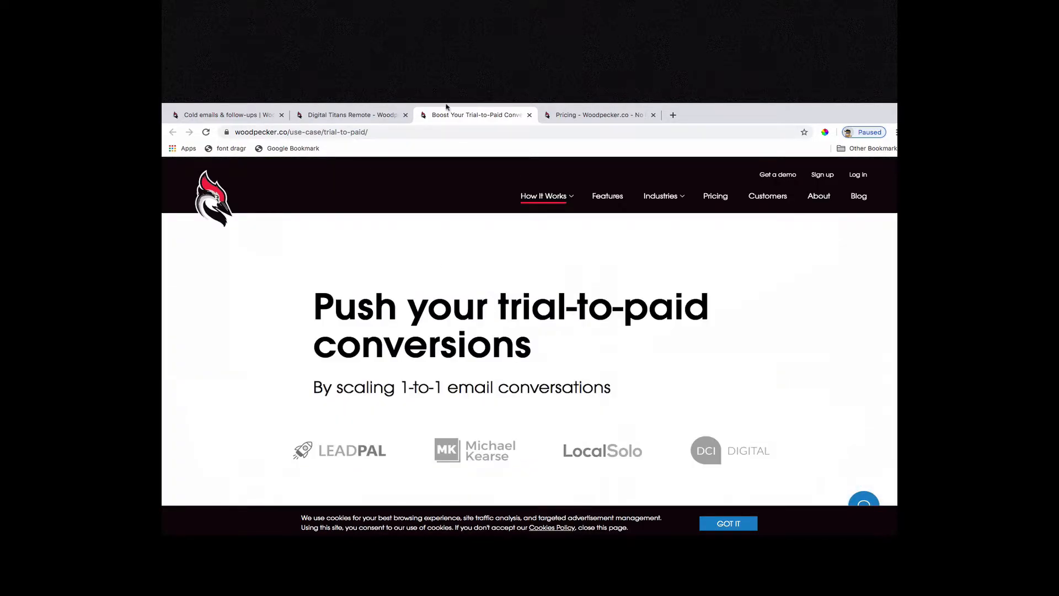
Switch to the Pricing page and compare the Start-up, Team Pro and Enterprise plans' monthly prices and features.
{"action": "left_click", "coordinate": [556, 116]}
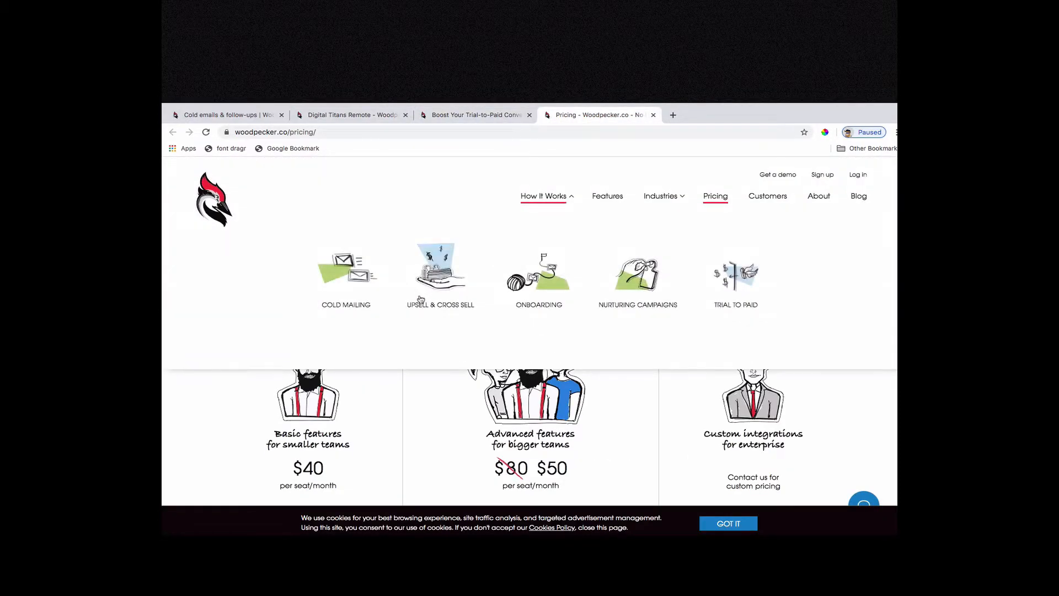
{"action": "scroll", "coordinate": [218, 385], "scroll_direction": "down", "scroll_amount": 2}
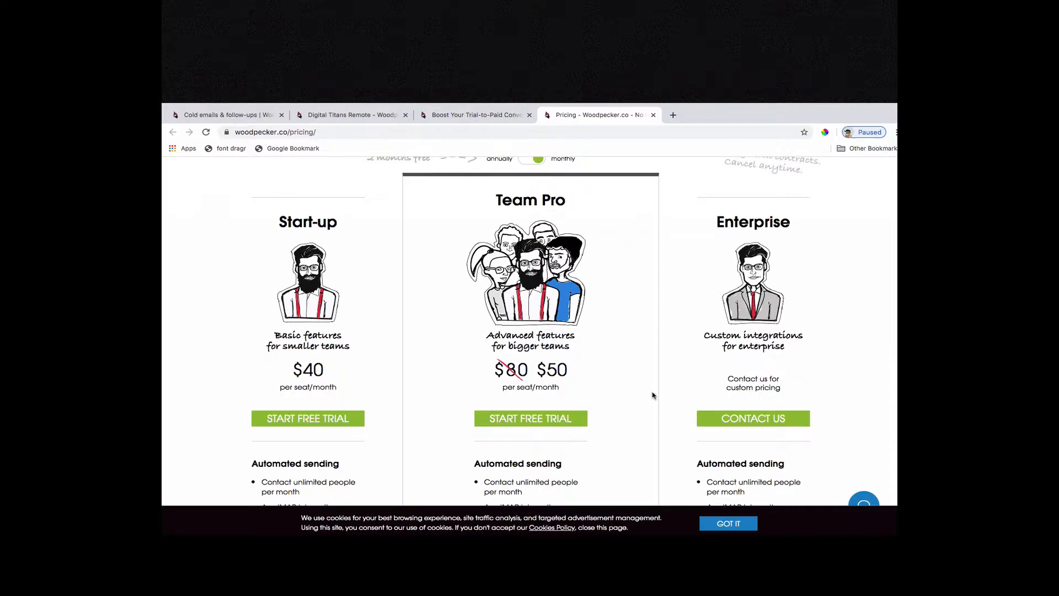
{"action": "scroll", "coordinate": [767, 373], "scroll_direction": "down", "scroll_amount": 2}
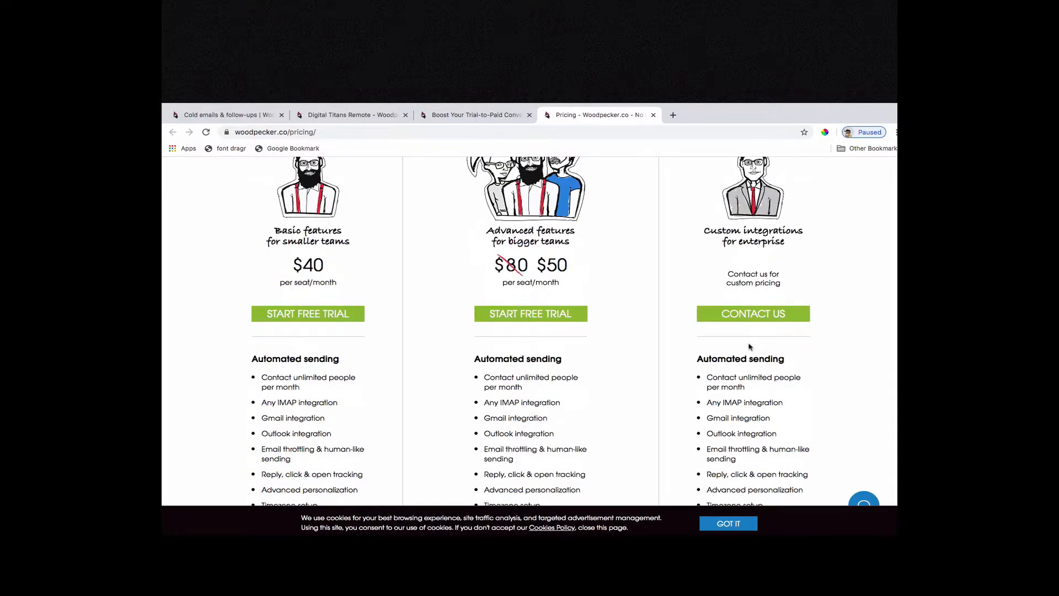
{"action": "scroll", "coordinate": [600, 374], "scroll_direction": "down", "scroll_amount": 8}
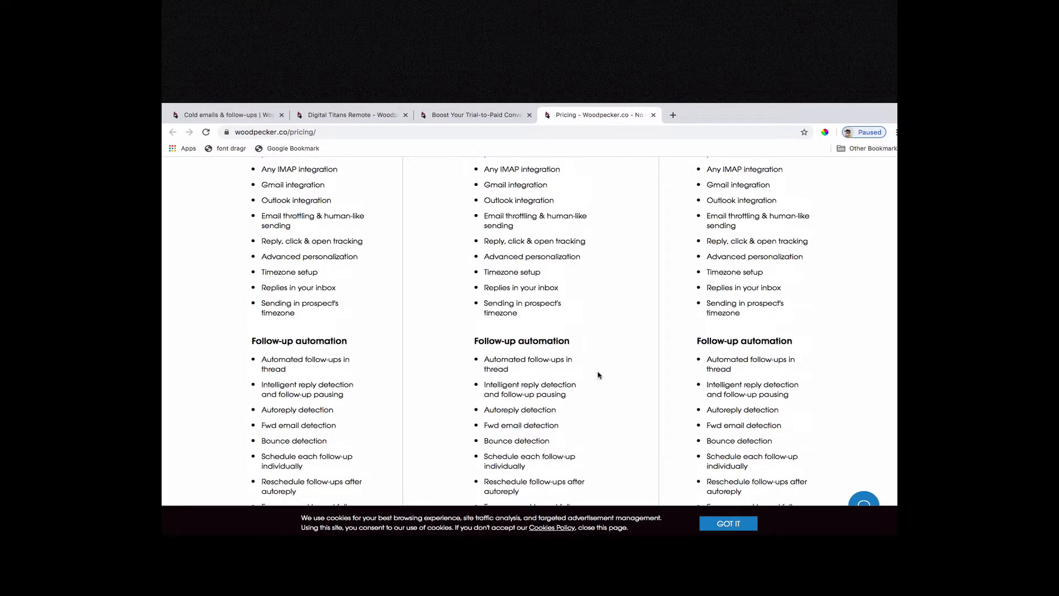
{"action": "scroll", "coordinate": [598, 377], "scroll_direction": "down", "scroll_amount": 5}
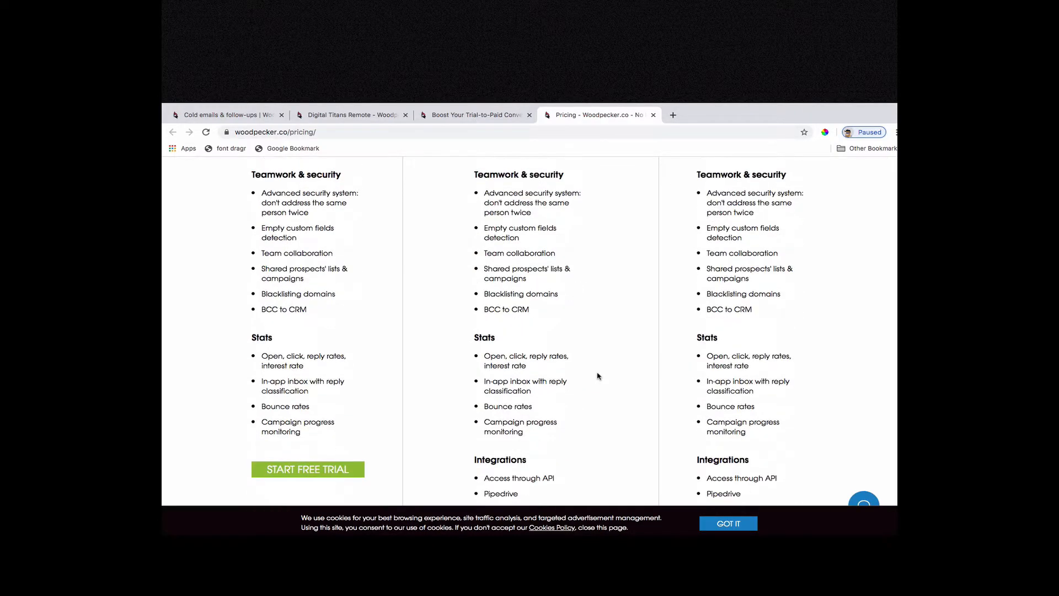
{"action": "scroll", "coordinate": [598, 376], "scroll_direction": "up", "scroll_amount": 15}
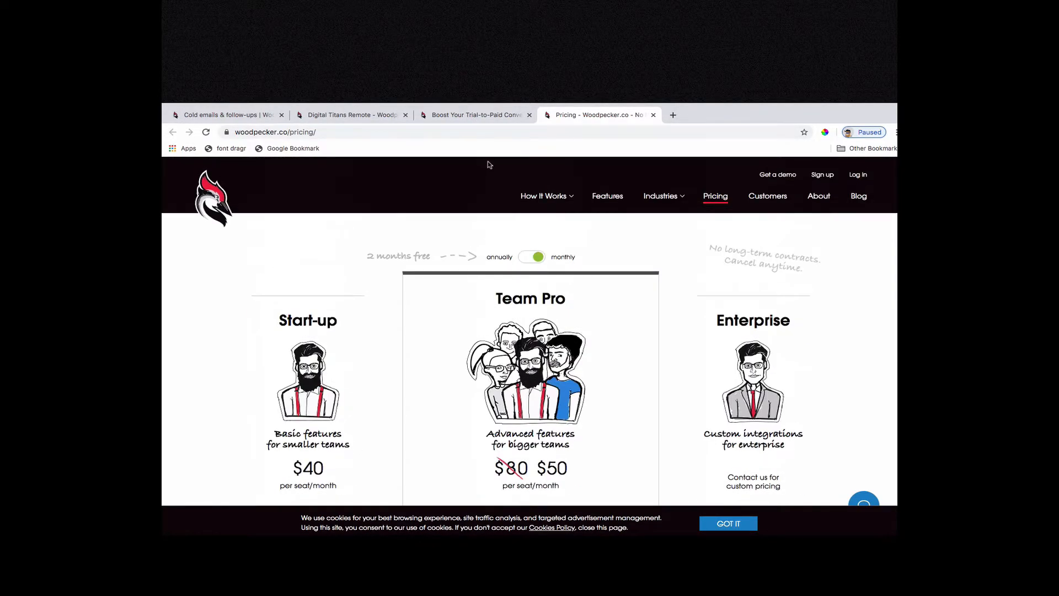
Set the pricing display to annual billing and review the plan prices.
{"action": "left_click", "coordinate": [525, 259]}
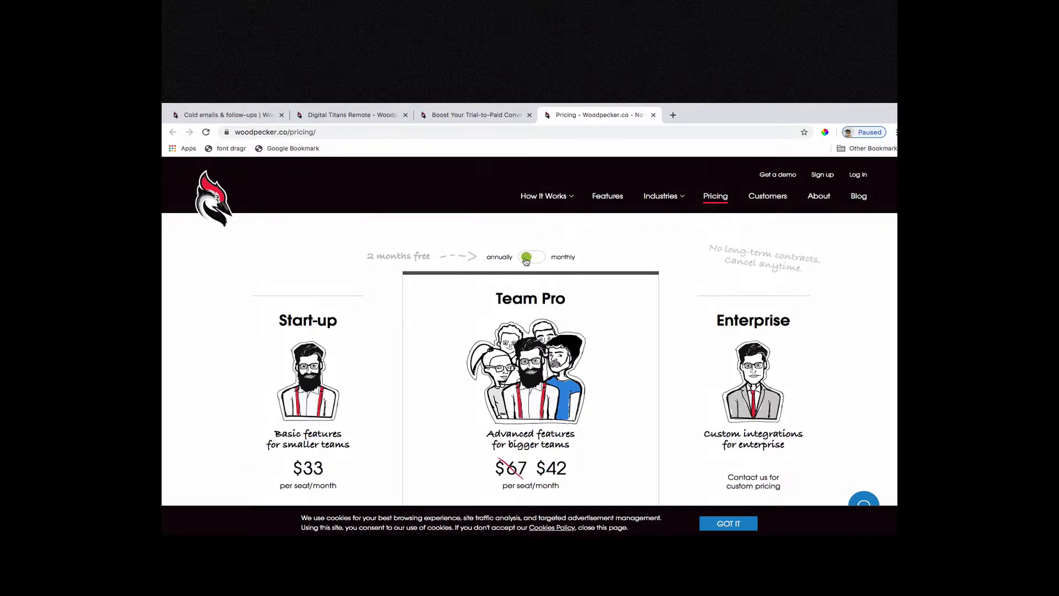
{"action": "scroll", "coordinate": [427, 345], "scroll_direction": "down", "scroll_amount": 2}
{"action": "scroll", "coordinate": [426, 347], "scroll_direction": "down", "scroll_amount": 3}
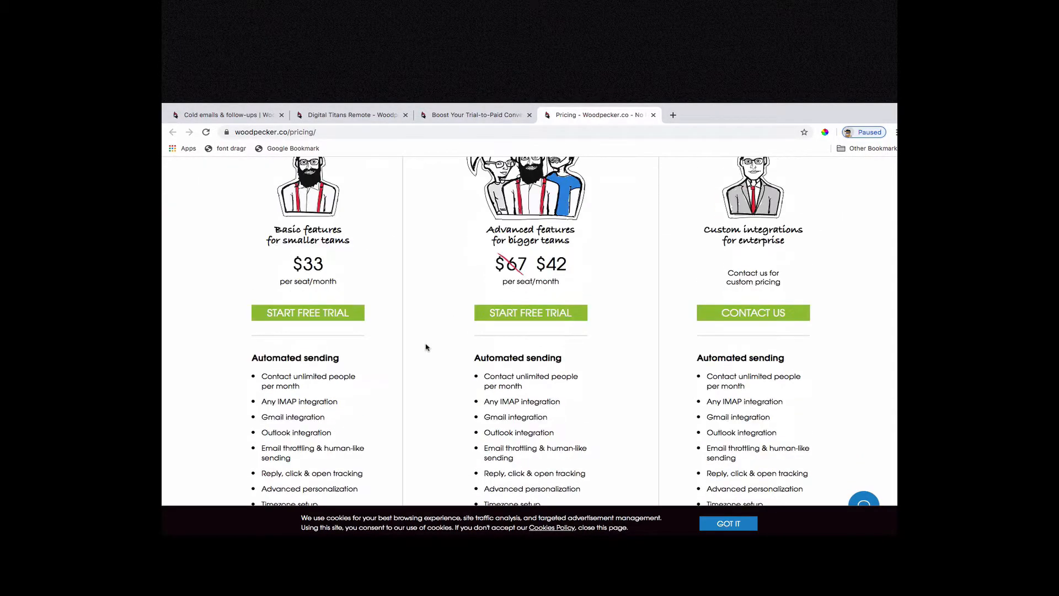
{"action": "scroll", "coordinate": [426, 347], "scroll_direction": "up", "scroll_amount": 5}
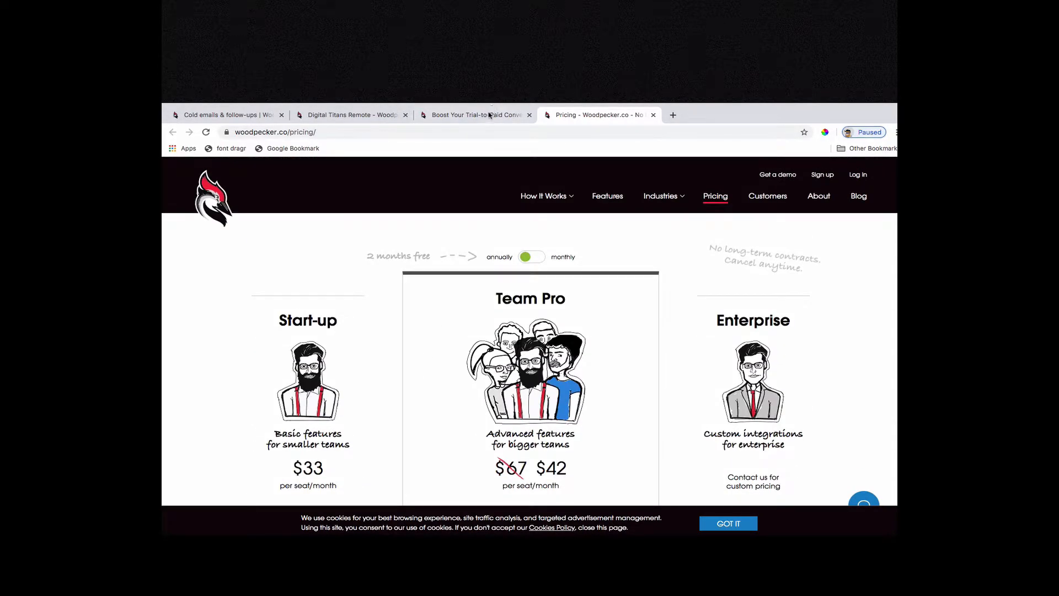
Switch to the Woodpecker app's Campaigns page and examine the trial limit notice and the existing campaigns.
{"action": "left_click", "coordinate": [364, 116]}
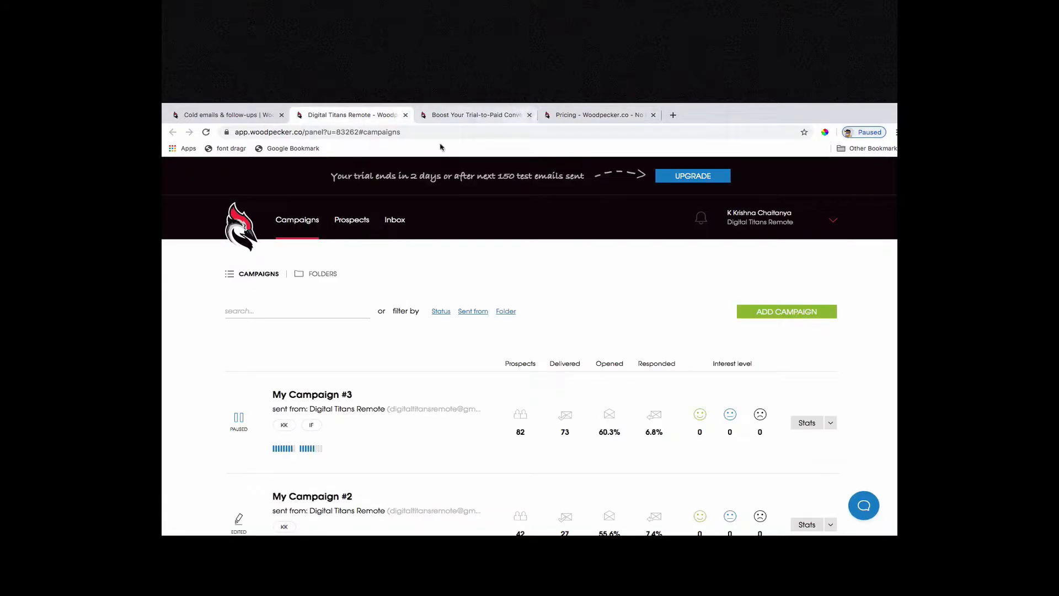
{"action": "left_click_drag", "start_coordinate": [410, 175], "coordinate": [420, 175]}
{"action": "left_click_drag", "start_coordinate": [497, 175], "coordinate": [583, 177]}
{"action": "left_click", "coordinate": [432, 174]}
{"action": "left_click", "coordinate": [459, 177]}
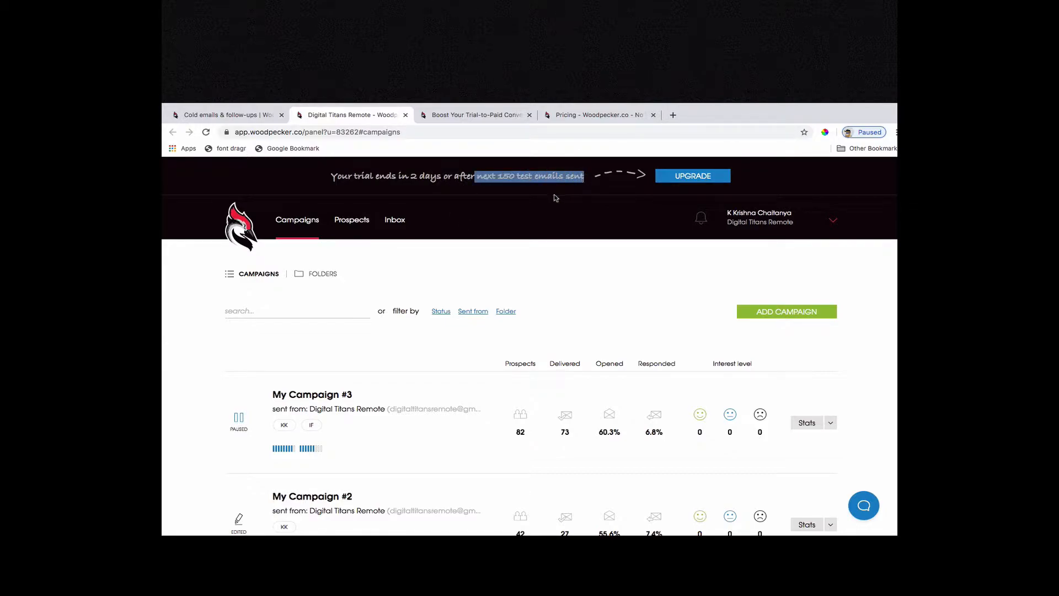
{"action": "left_click", "coordinate": [567, 193]}
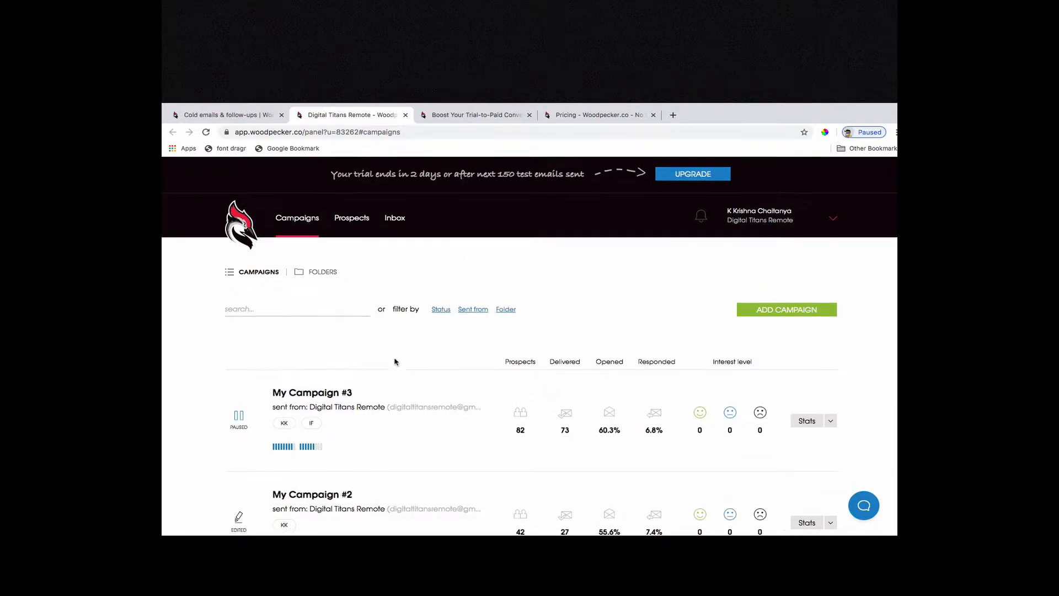
{"action": "scroll", "coordinate": [394, 362], "scroll_direction": "down", "scroll_amount": 3}
{"action": "scroll", "coordinate": [394, 361], "scroll_direction": "down", "scroll_amount": 1}
{"action": "scroll", "coordinate": [395, 360], "scroll_direction": "up", "scroll_amount": 5}
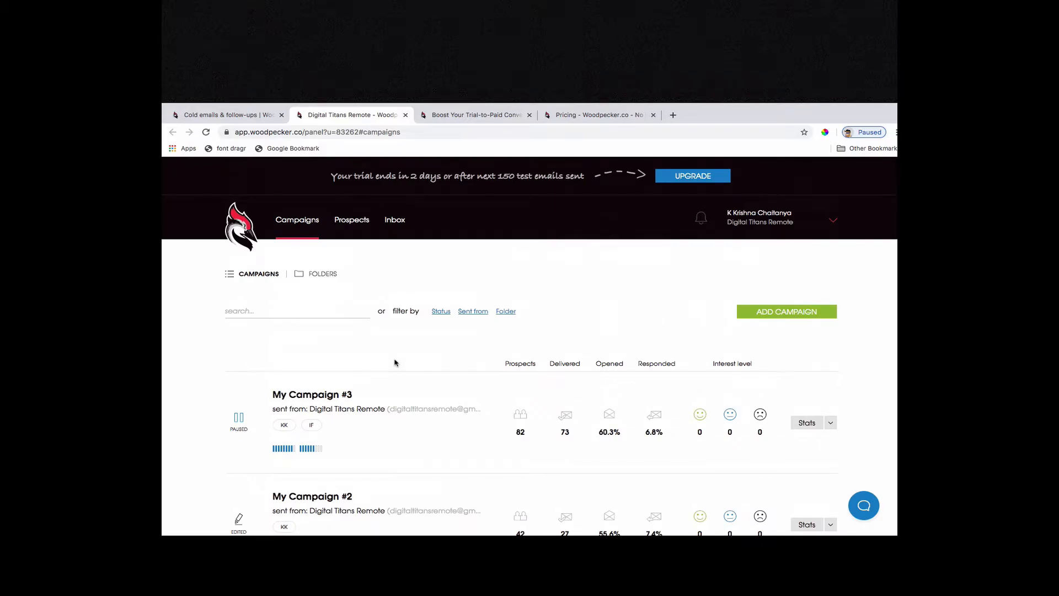
Create a new campaign, skip the feature introduction and name the campaign "Digital Titans Pitch".
{"action": "left_click", "coordinate": [760, 310]}
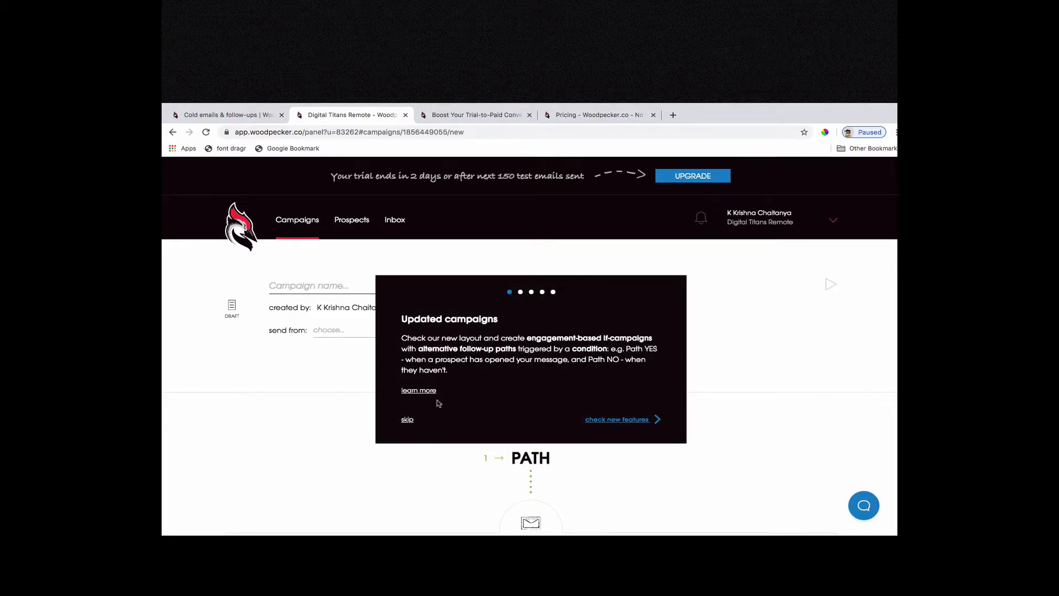
{"action": "left_click", "coordinate": [410, 420]}
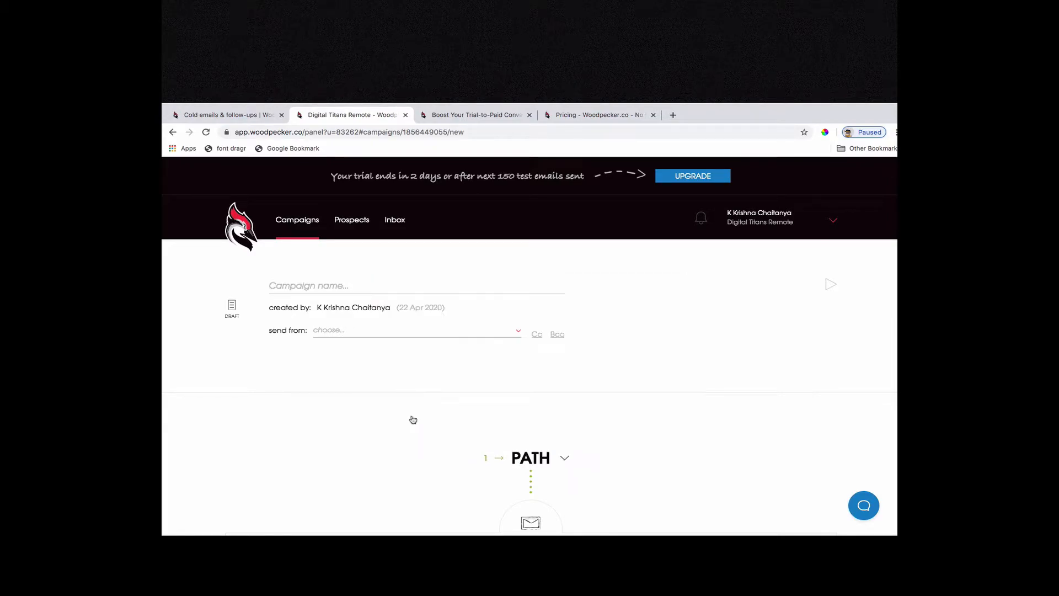
{"action": "left_click", "coordinate": [319, 289]}
{"action": "type", "text": "Digital"}
{"action": "key", "text": "BackSpace"}
{"action": "key", "text": "BackSpace"}
{"action": "type", "text": "al Titans Pitch"}
{"action": "key", "text": "Tab"}
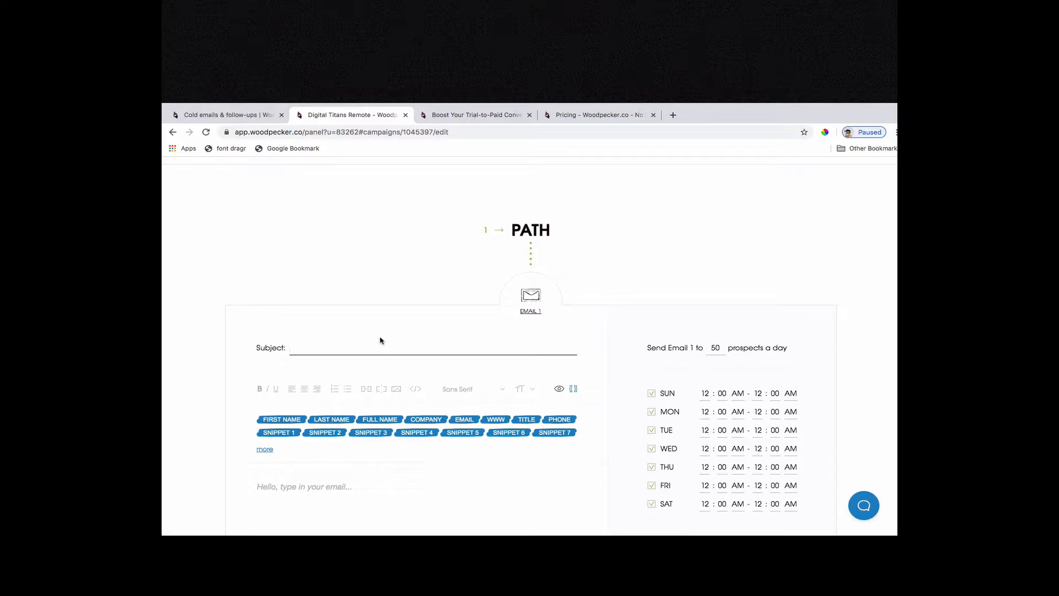
{"action": "type", "text": "Free"}
{"action": "key", "text": "super+a"}
{"action": "key", "text": "BackSpace"}
Write the Email 1 subject as "Would you want us to look into your Digital Marketing campaigns and revise your strategy for free?".
{"action": "type", "text": "Would you want ti"}
{"action": "key", "text": "BackSpace"}
{"action": "key", "text": "BackSpace"}
{"action": "type", "text": "us to look into your Digital Marketing"}
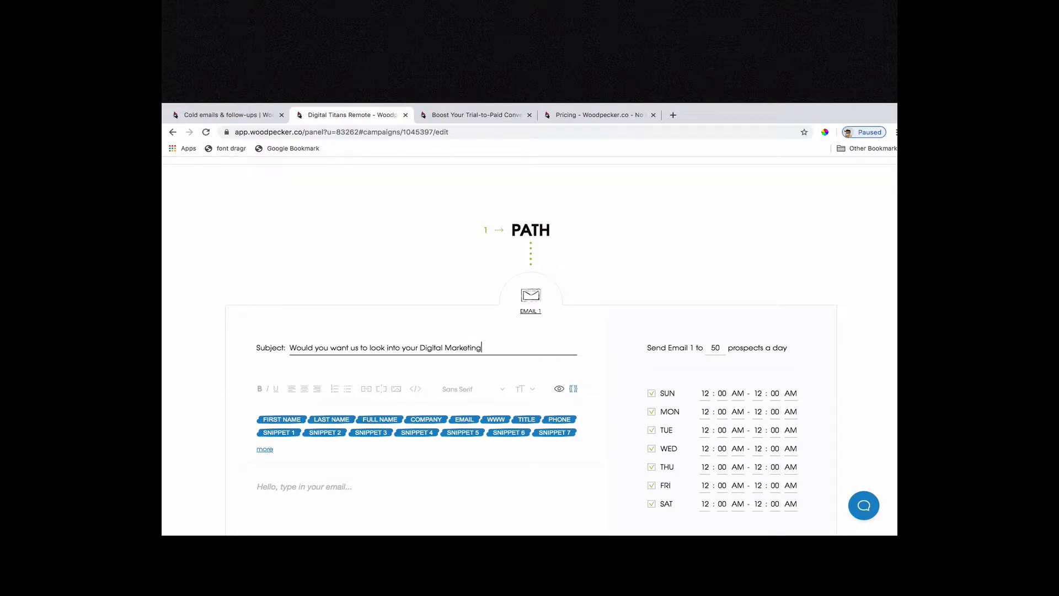
{"action": "type", "text": " campaigns"}
{"action": "type", "text": "and revise your strategy for ft"}
{"action": "key", "text": "BackSpace"}
{"action": "type", "text": "ree?"}
Shorten the subject's opening from "Would you want us" to "Want us".
{"action": "key", "text": "super+Left"}
{"action": "key", "text": "alt+shift+Right"}
{"action": "key", "text": "alt+shift+Right"}
{"action": "key", "text": "BackSpace"}
{"action": "key", "text": "shift+Right"}
{"action": "type", "text": "W"}
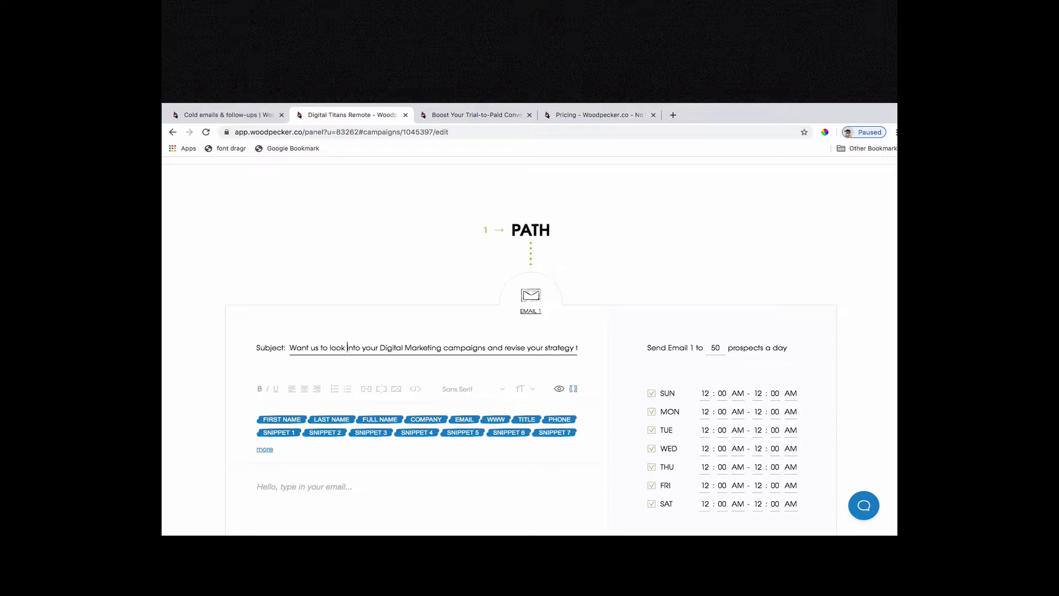
Remove "campaigns" from the subject line and replace "and" with "&".
{"action": "key", "text": "Right"}
{"action": "key", "text": "alt+shift+Right"}
{"action": "key", "text": "BackSpace"}
{"action": "key", "text": "alt+shift+Right"}
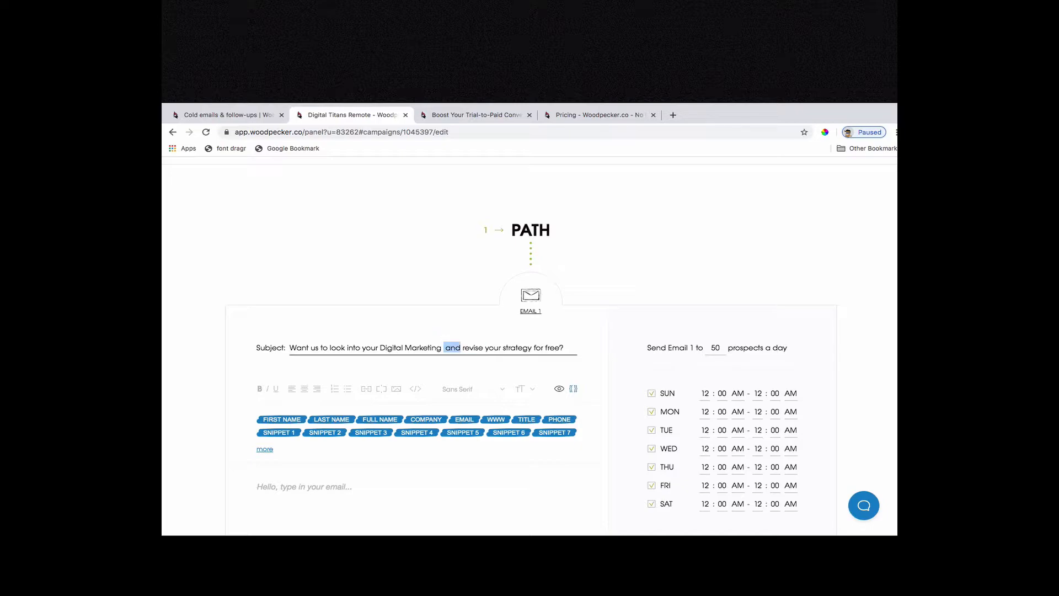
{"action": "type", "text": "&"}
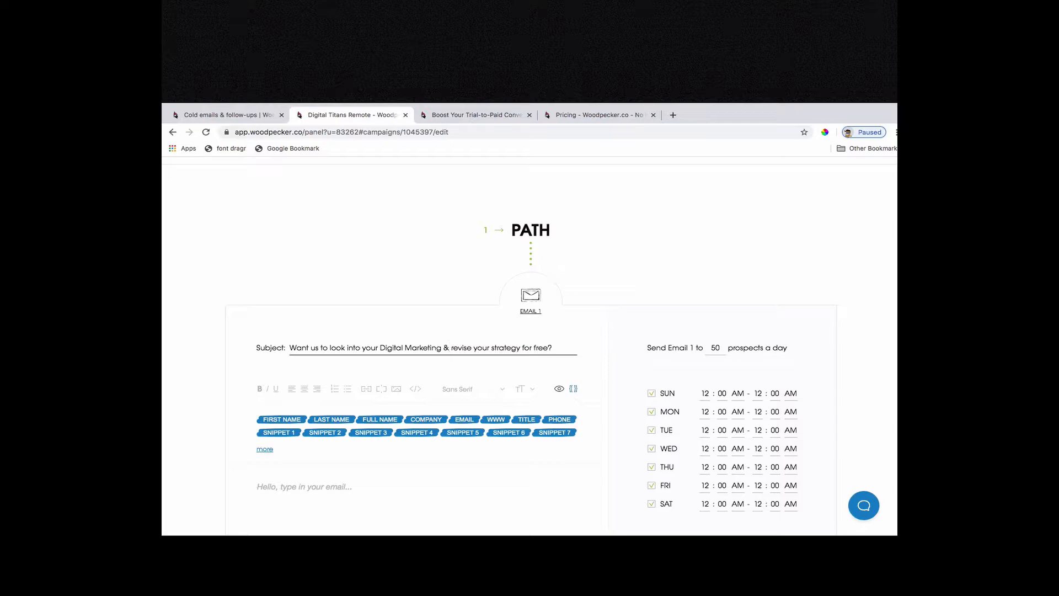
Reword the start of the subject line to "Want ex-Goolge Alum to look into your Digital Marketing".
{"action": "key", "text": "alt+shift+Right"}
{"action": "key", "text": "alt+shift+Right"}
{"action": "key", "text": "alt+shift+Right"}
{"action": "type", "text": "ex-Goo"}
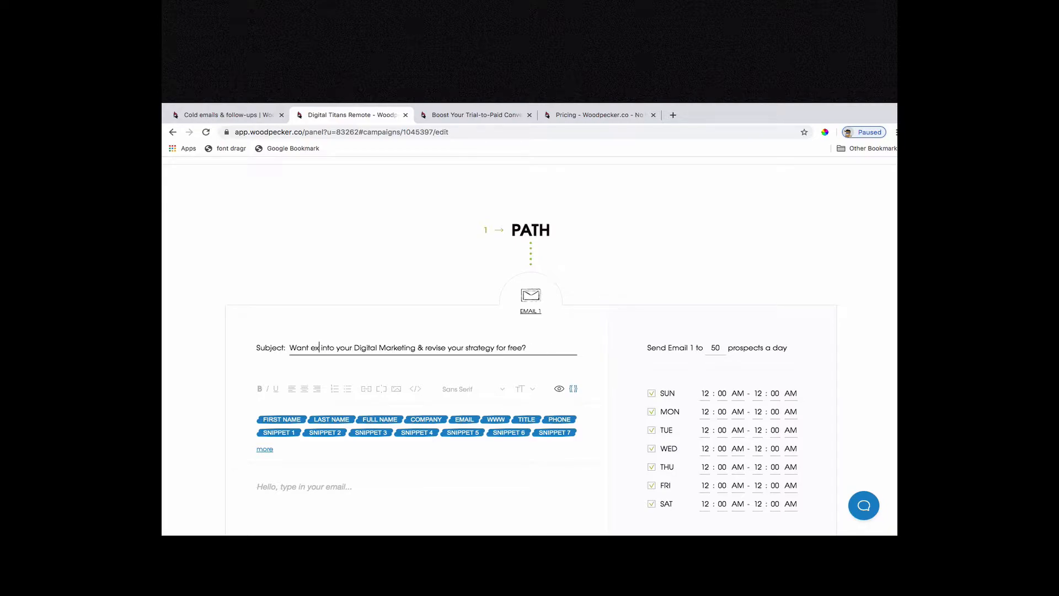
{"action": "type", "text": "lge AI"}
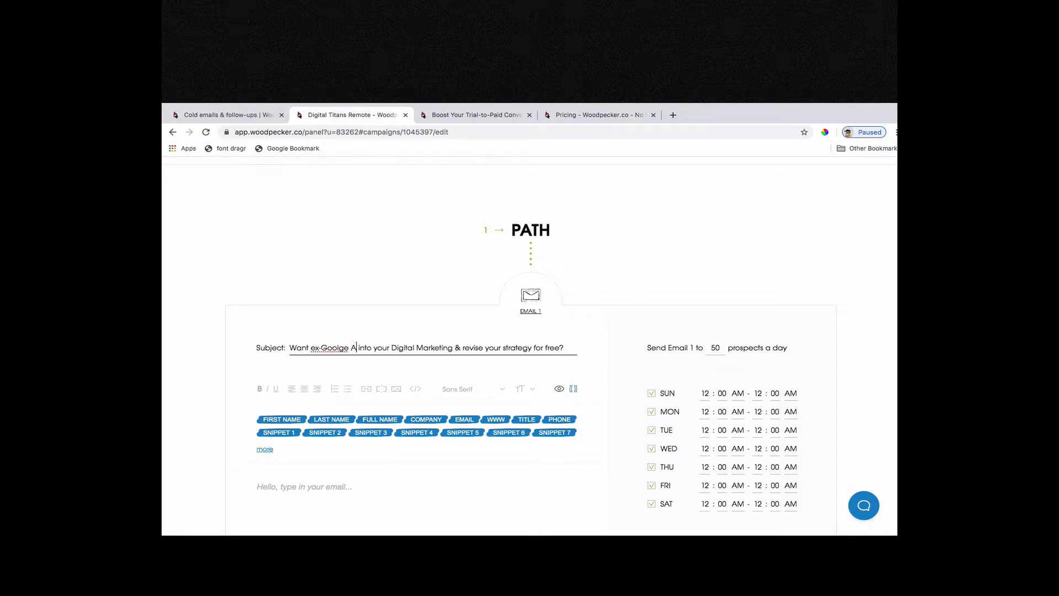
{"action": "type", "text": "um"}
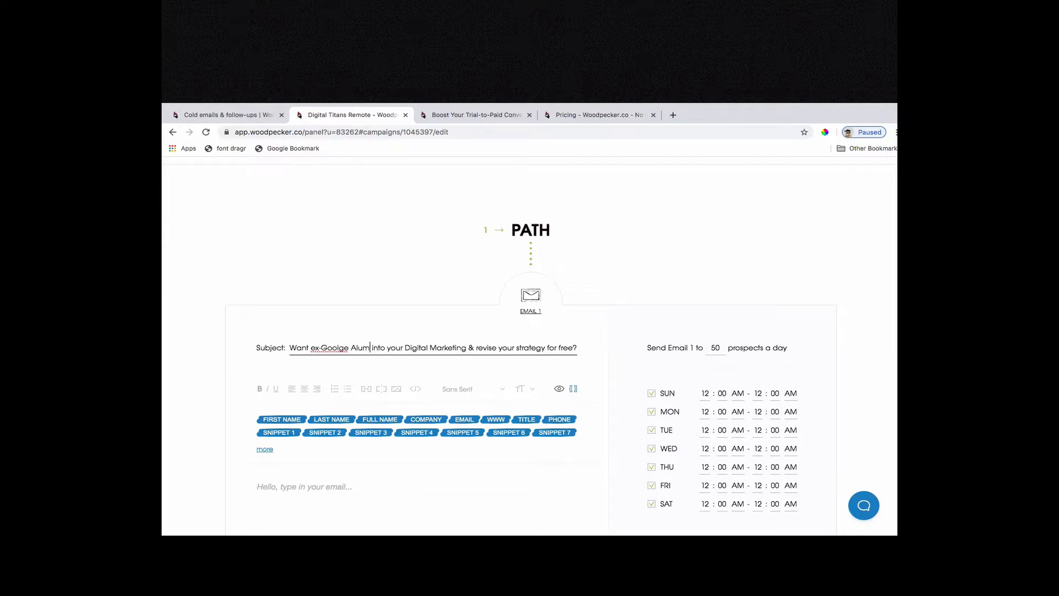
{"action": "key", "text": "shift+Right"}
{"action": "key", "text": "shift+Right"}
{"action": "key", "text": "BackSpace"}
{"action": "type", "text": "look into"}
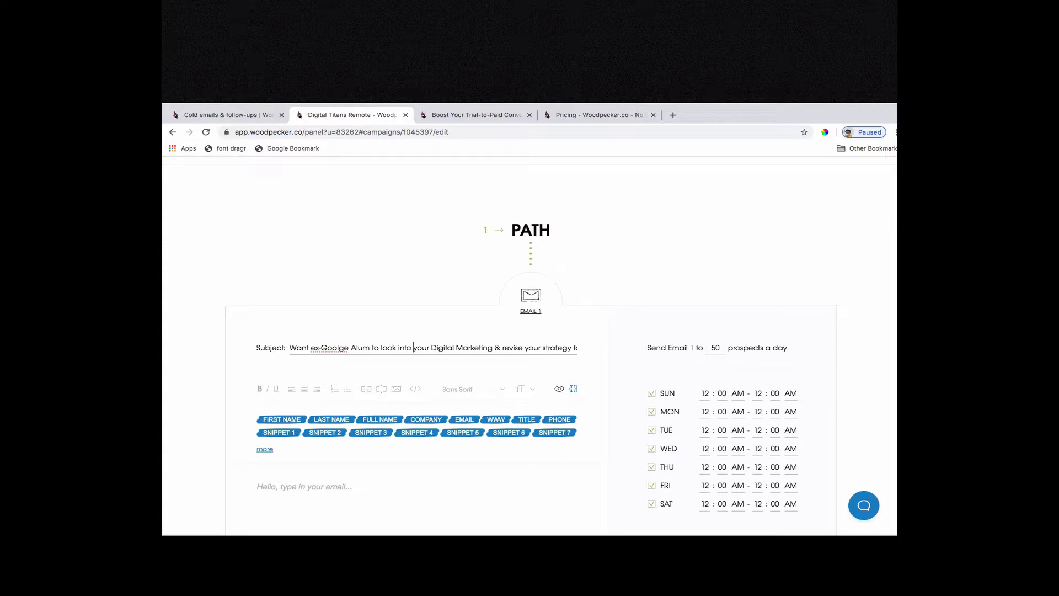
Replace "ex-Goolge Alum" in the subject line with "ex-Goolgers".
{"action": "key", "text": "alt+Left"}
{"action": "key", "text": "alt+shift+Left"}
{"action": "key", "text": "BackSpace"}
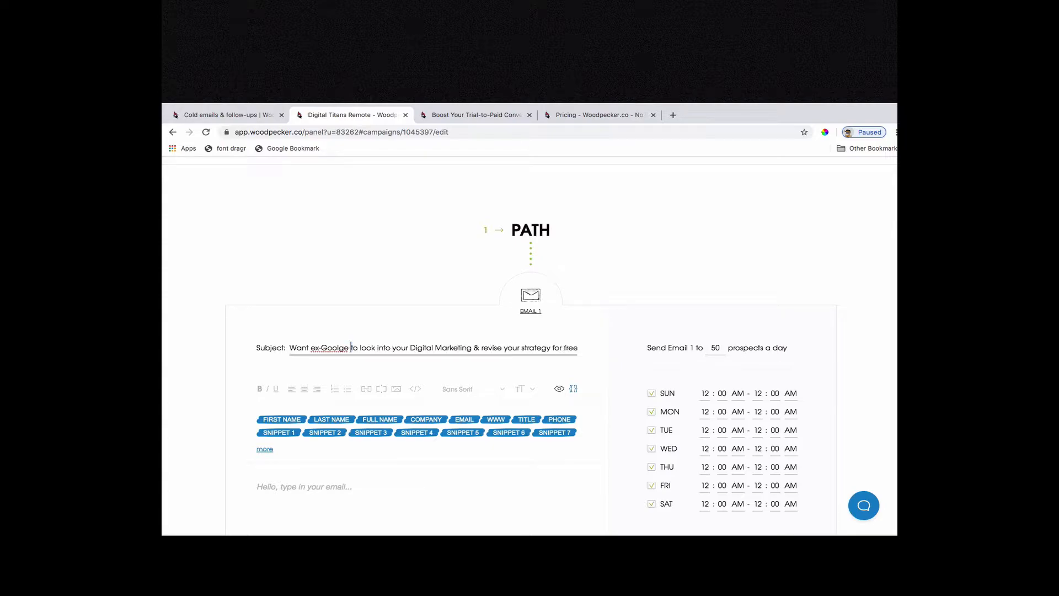
{"action": "type", "text": "e"}
{"action": "key", "text": "BackSpace"}
{"action": "type", "text": "rs"}
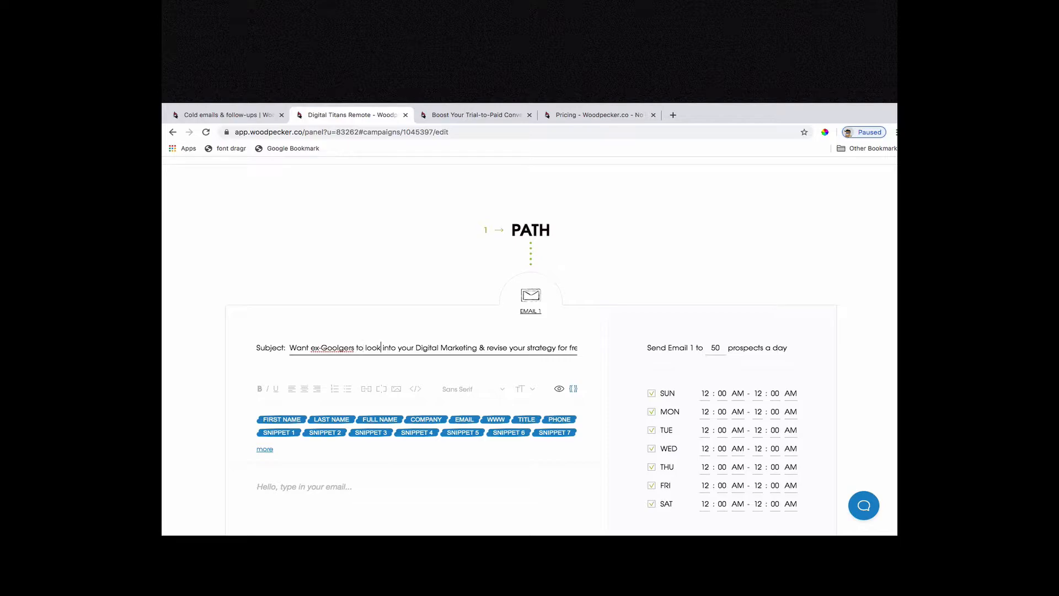
Move "revise your" forward in the subject line so that it replaces "look" after "ex-Goolgers to".
{"action": "key", "text": "alt+shift+Right"}
{"action": "key", "text": "alt+shift+Right"}
{"action": "key", "text": "alt+shift+Right"}
{"action": "key", "text": "alt+Left"}
{"action": "key", "text": "alt+shift+Left"}
{"action": "key", "text": "alt+shift+Left"}
{"action": "key", "text": "super+c"}
{"action": "key", "text": "BackSpace"}
{"action": "key", "text": "alt+shift+Left"}
{"action": "key", "text": "super+v"}
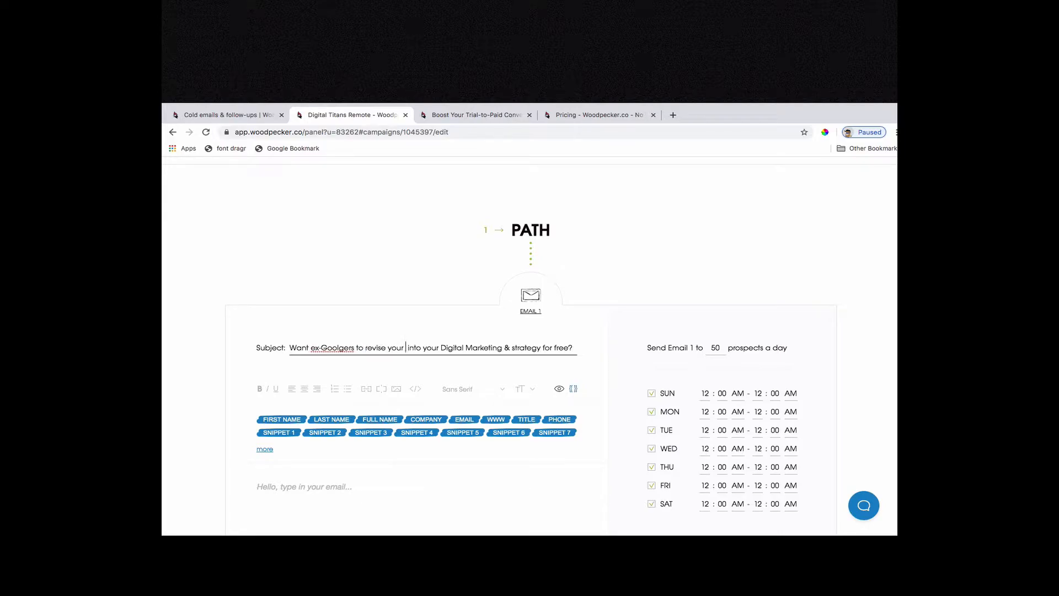
Remove "into your" and the ampersand so the subject reads "Want ex-Goolgers to revise your Digital Marketing strategy for free?".
{"action": "key", "text": "alt+shift+Right"}
{"action": "key", "text": "alt+shift+Right"}
{"action": "key", "text": "BackSpace"}
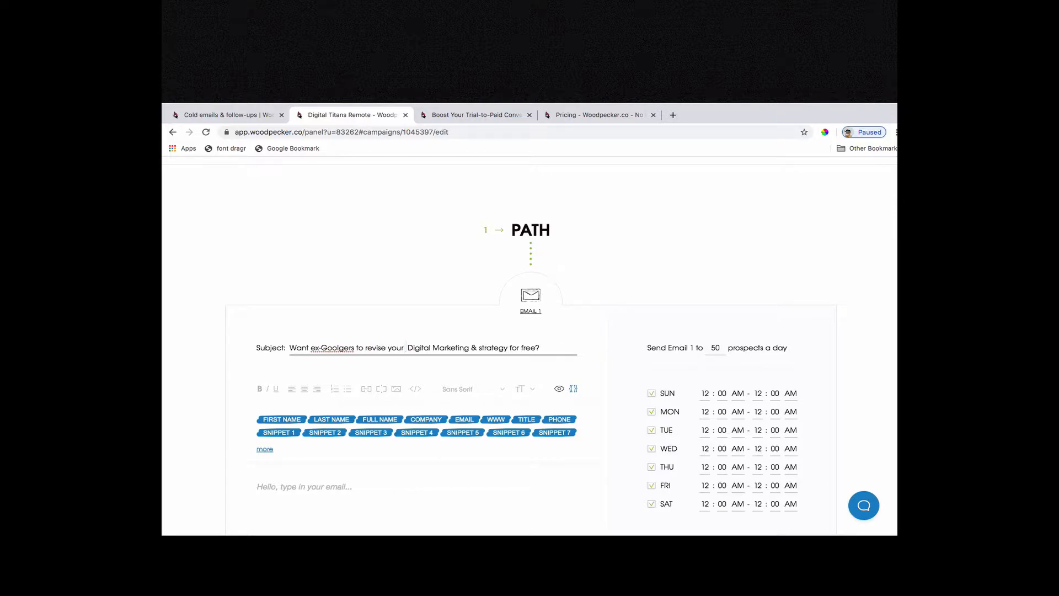
{"action": "key", "text": "Delete"}
{"action": "key", "text": "alt+Right"}
{"action": "key", "text": "alt+shift+Right"}
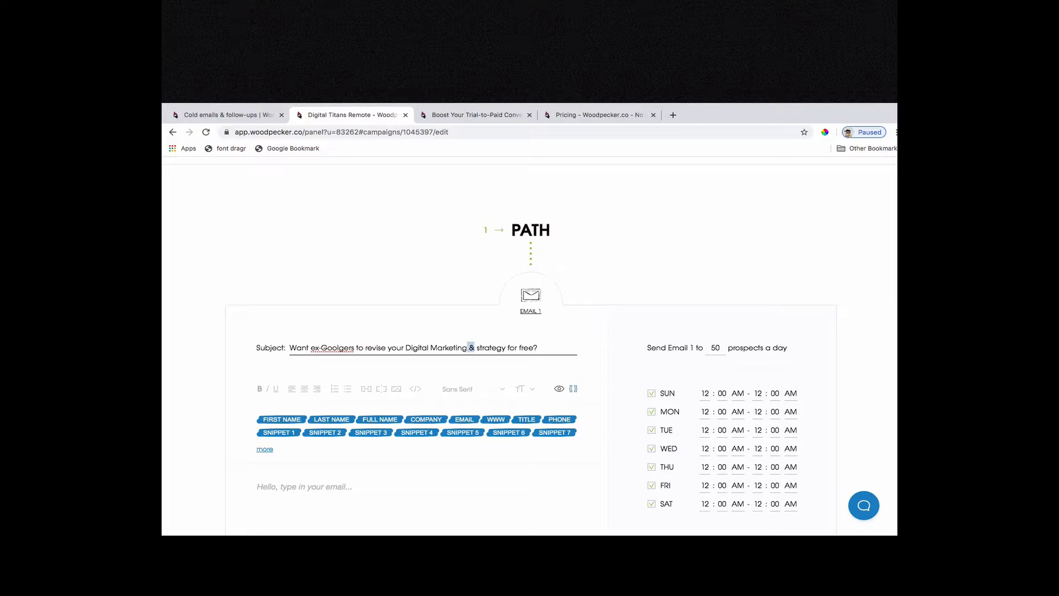
{"action": "key", "text": "BackSpace"}
Start the email body with the greeting "Hi {{FIRST_NAME}}," using the first name field, followed by a blank line.
{"action": "left_click", "coordinate": [360, 490]}
{"action": "type", "text": "Hi"}
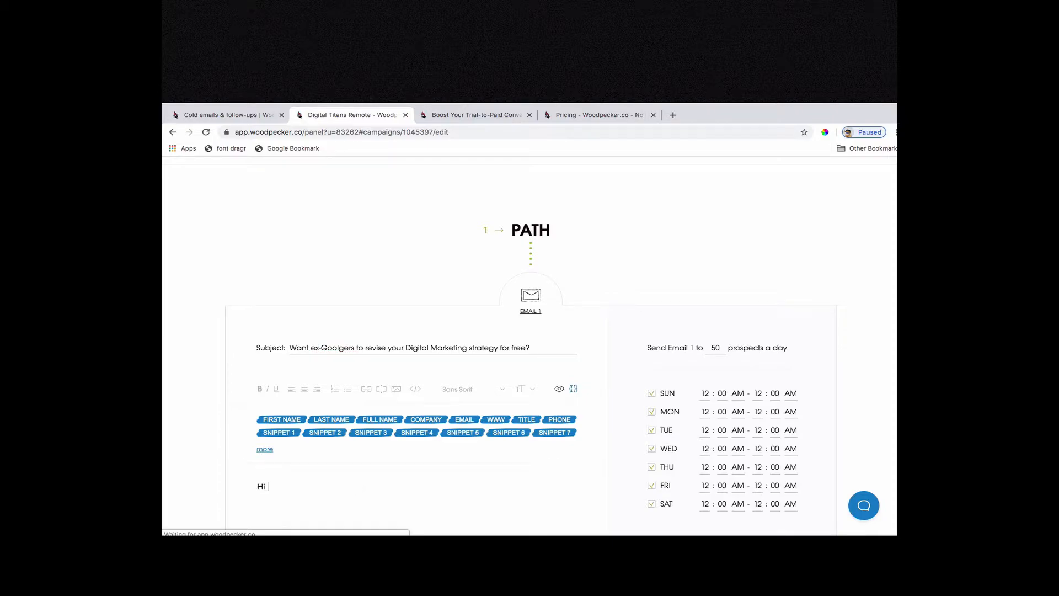
{"action": "left_click", "coordinate": [281, 421]}
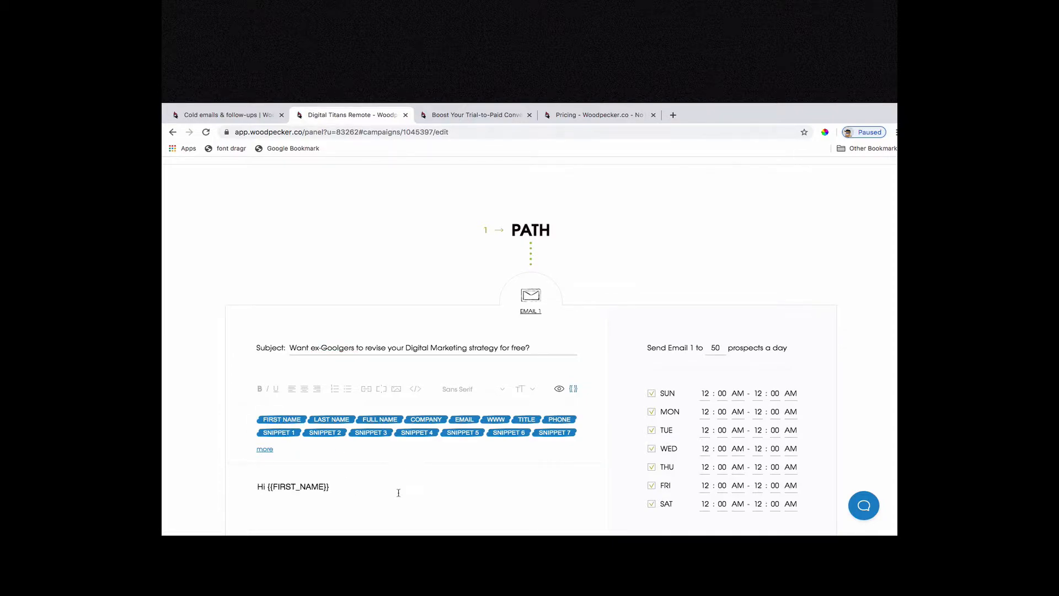
{"action": "scroll", "coordinate": [398, 494], "scroll_direction": "down", "scroll_amount": 3}
{"action": "type", "text": ","}
{"action": "key", "text": "Return"}
{"action": "key", "text": "Return"}
Begin the first paragraph of the email with "Please be my superhero for today".
{"action": "type", "text": "Please be "}
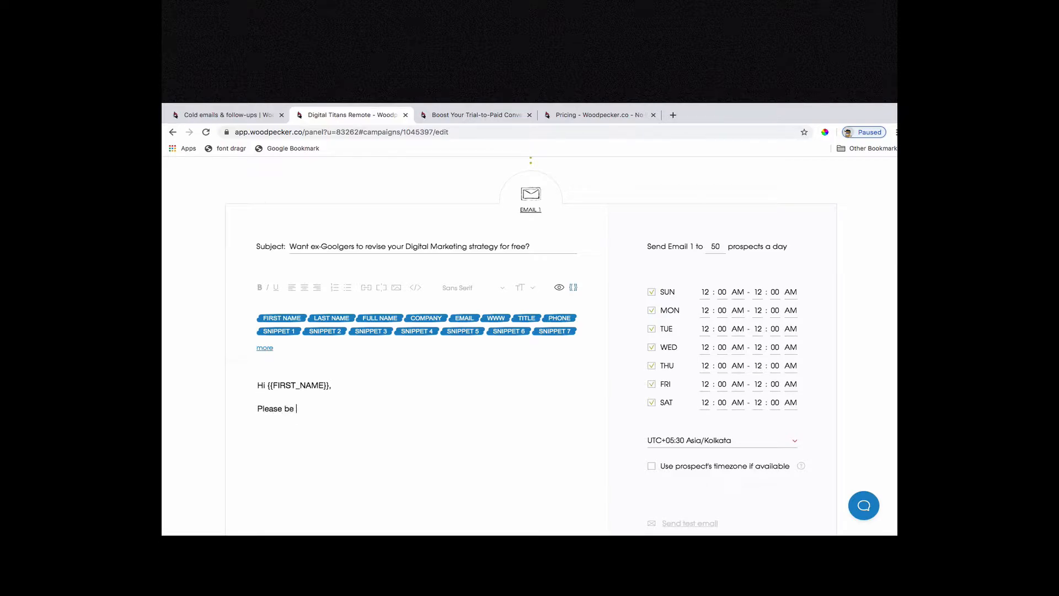
{"action": "type", "text": "my superhero for ot"}
{"action": "key", "text": "BackSpace"}
{"action": "key", "text": "BackSpace"}
{"action": "type", "text": "today"}
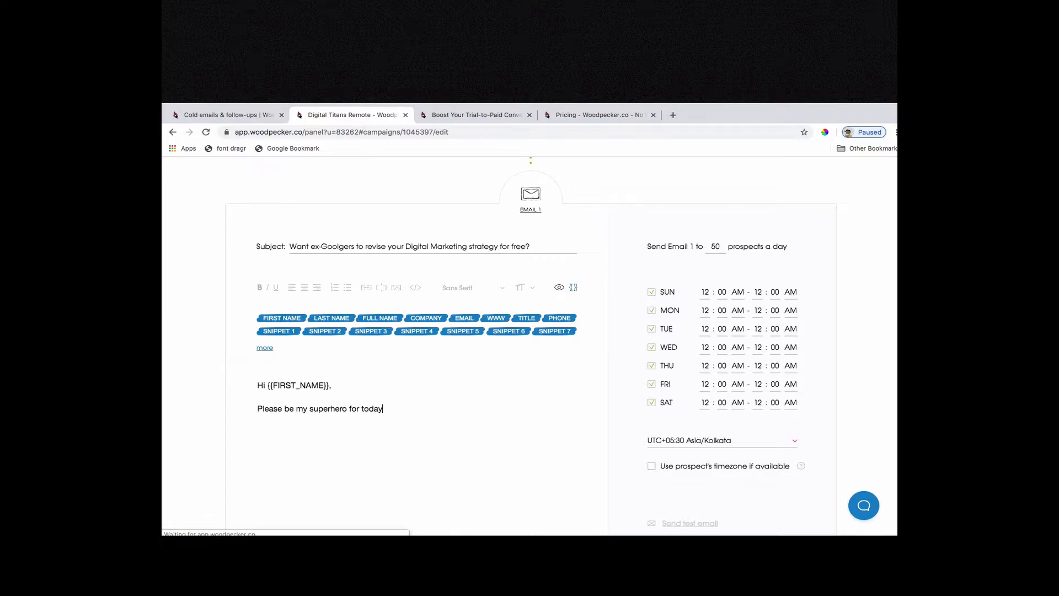
{"action": "type", "text": " by helping me reach the pe"}
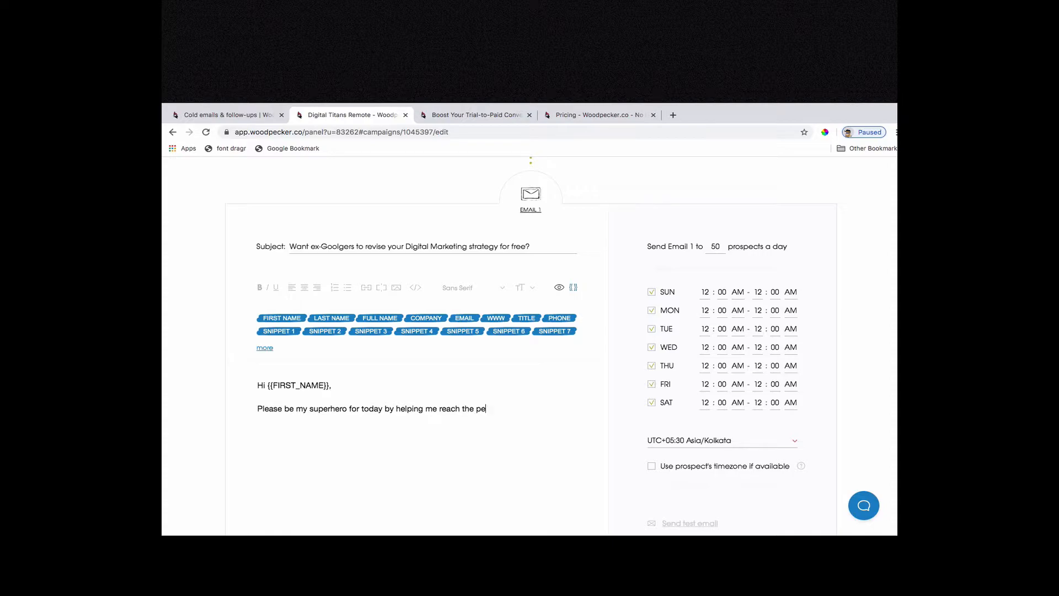
Continue the opening sentence with "by helping me reach the right person responsible for taking marketing decisions".
{"action": "key", "text": "BackSpace"}
{"action": "key", "text": "BackSpace"}
{"action": "key", "text": "BackSpace"}
{"action": "type", "text": "e right person responsible for tak"}
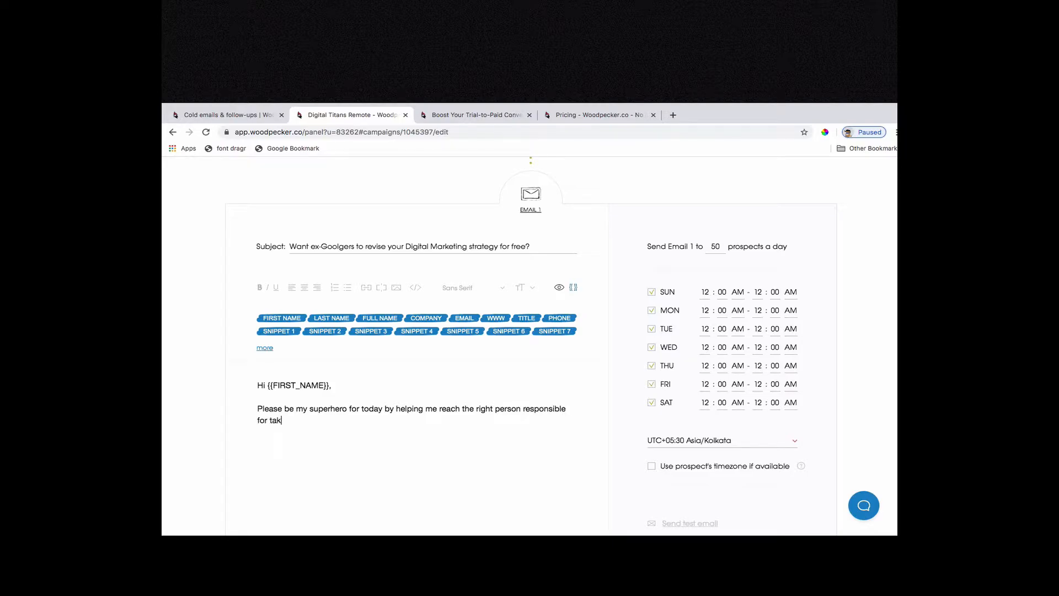
{"action": "type", "text": "ing marketing "}
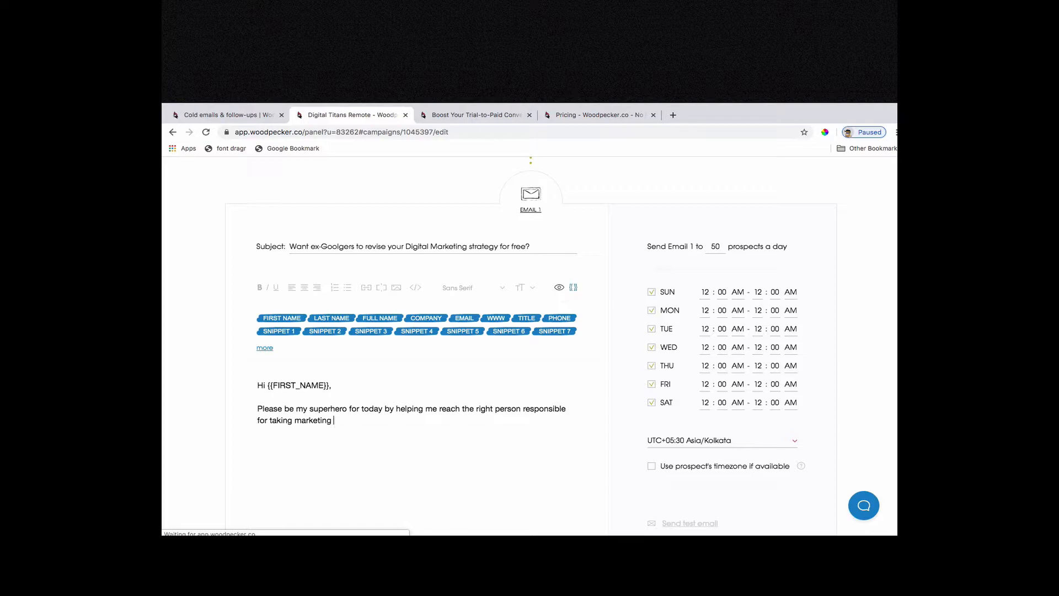
{"action": "type", "text": "decisions"}
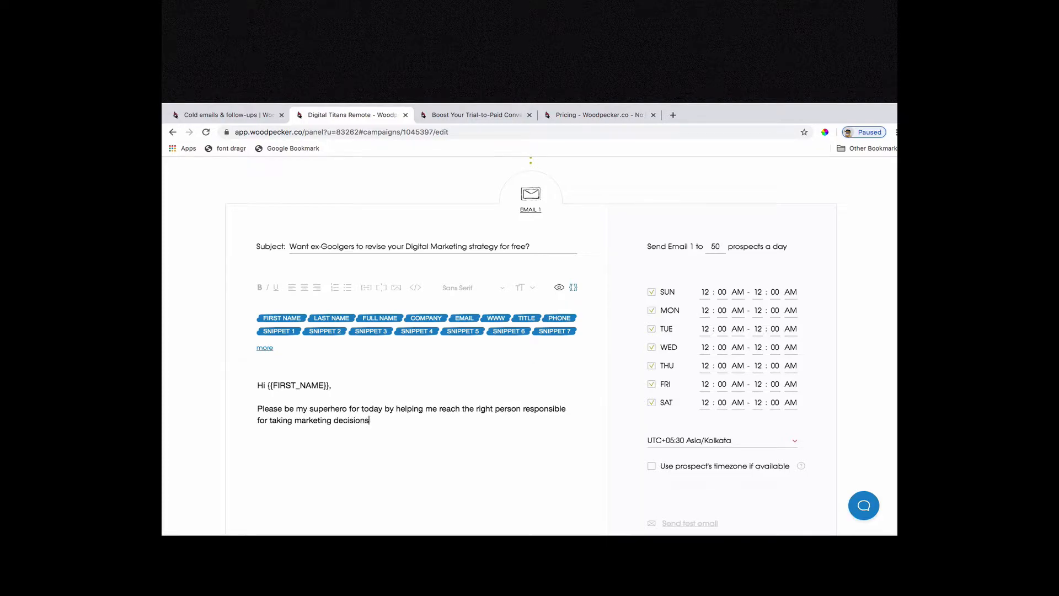
{"action": "type", "text": ". I am sorry "}
{"action": "type", "text": "fot"}
{"action": "type", "text": "r the a"}
Add an apology to the first paragraph: "I am sorry for the unsolicited email, couldn't stop".
{"action": "type", "text": "u"}
{"action": "type", "text": "nsolicited"}
{"action": "type", "text": " ema"}
{"action": "type", "text": "il, couldn"}
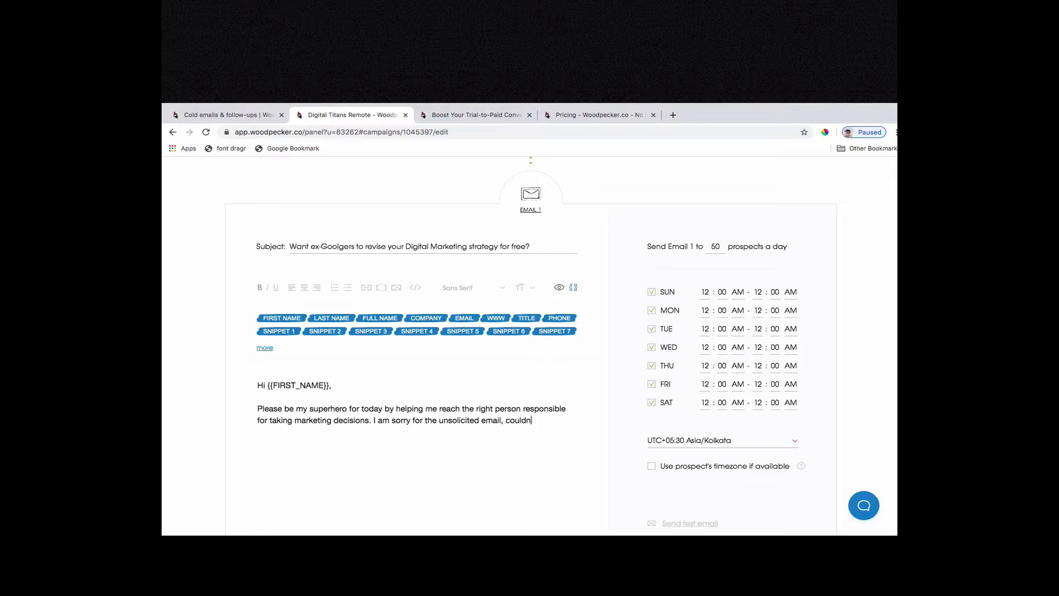
{"action": "type", "text": "'t stop as this"}
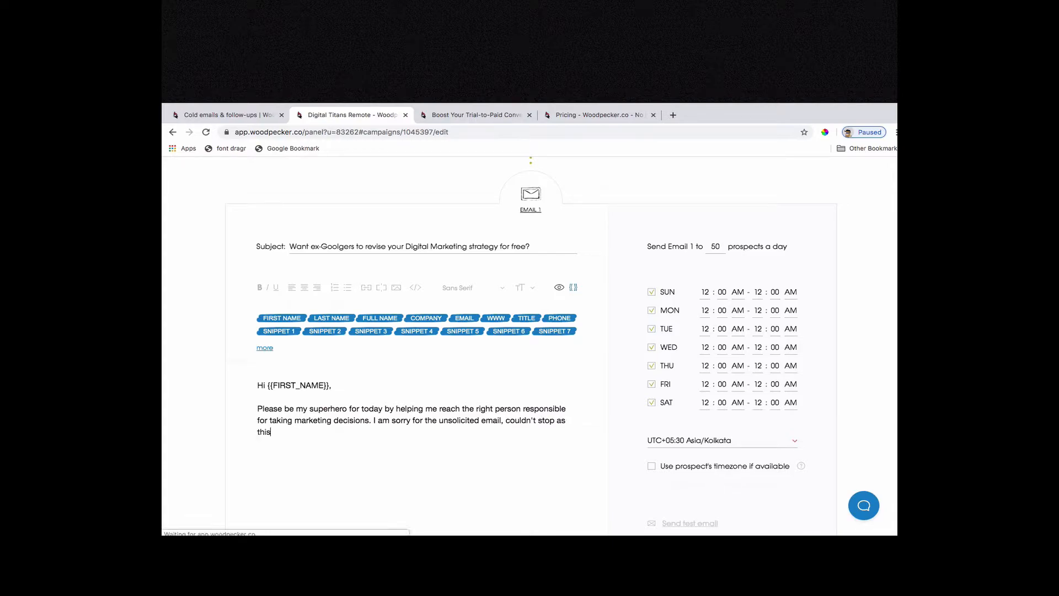
{"action": "type", "text": " has a lot of value add"}
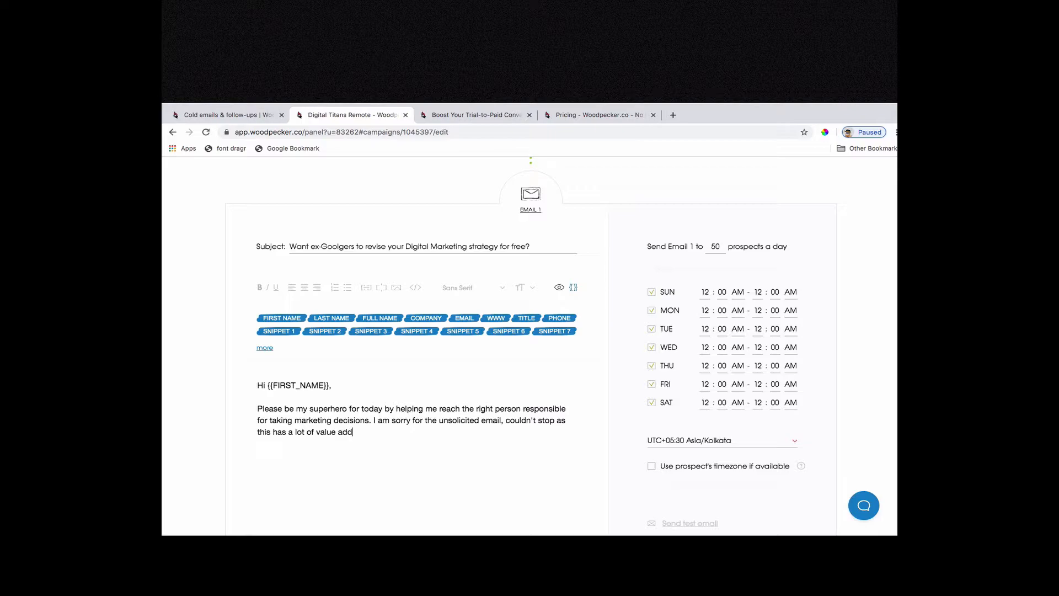
{"action": "type", "text": " for you during the curren"}
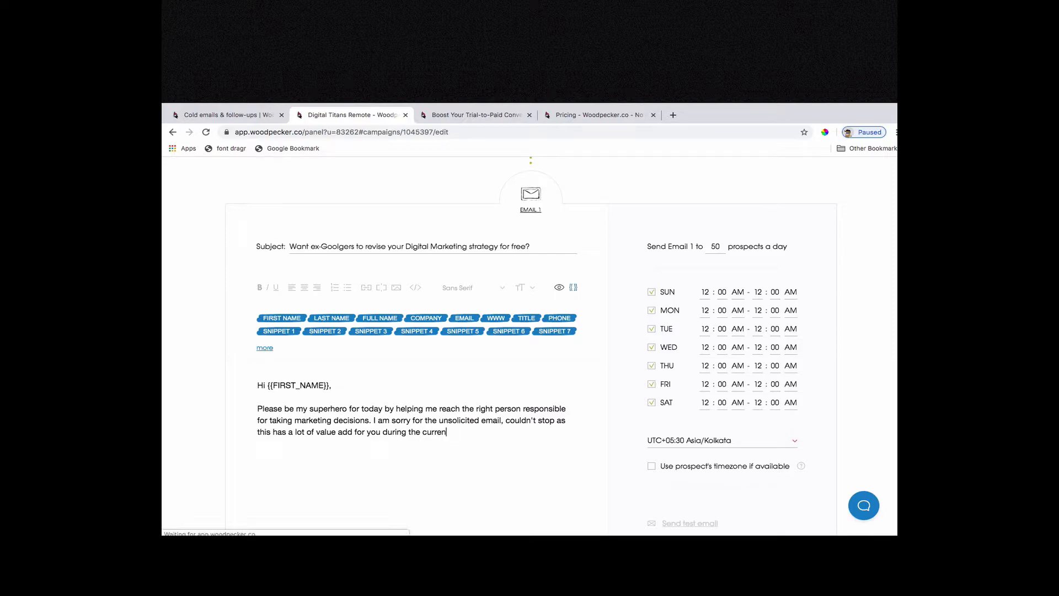
Complete the apology with "as this has a lot of value add for you during the current situation.".
{"action": "type", "text": "t situation."}
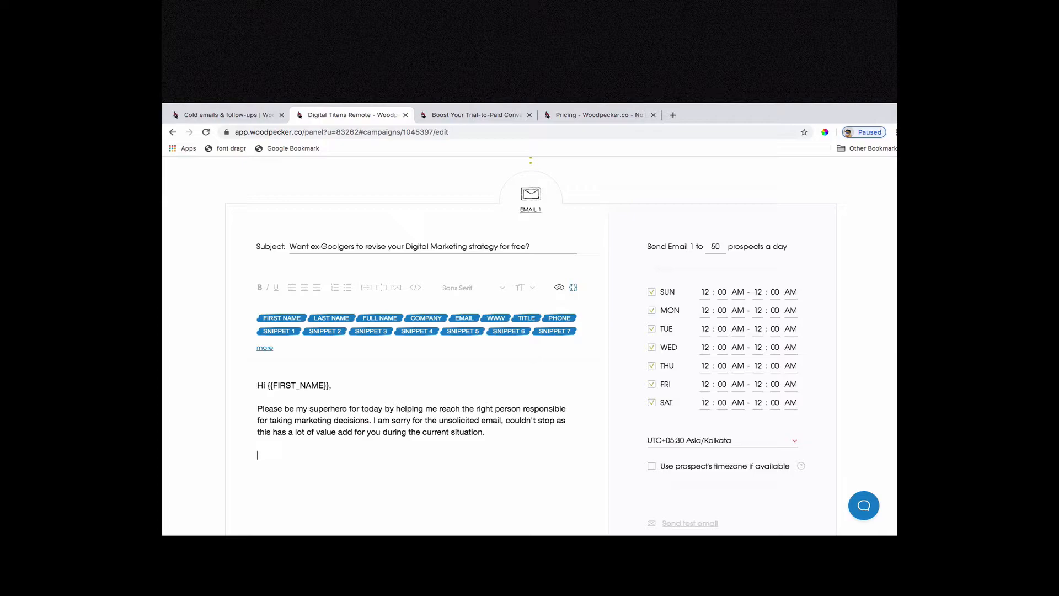
Start a second paragraph with "We specialise in reaching out to".
{"action": "key", "text": "Return"}
{"action": "key", "text": "Return"}
{"action": "type", "text": "We p"}
{"action": "key", "text": "BackSpace"}
{"action": "type", "text": "specilalise in reaching out to"}
Replace "reaching out to" in the second paragraph with "streamlining your Digital Marketing and".
{"action": "key", "text": "alt+shift+Left"}
{"action": "key", "text": "alt+shift+Left"}
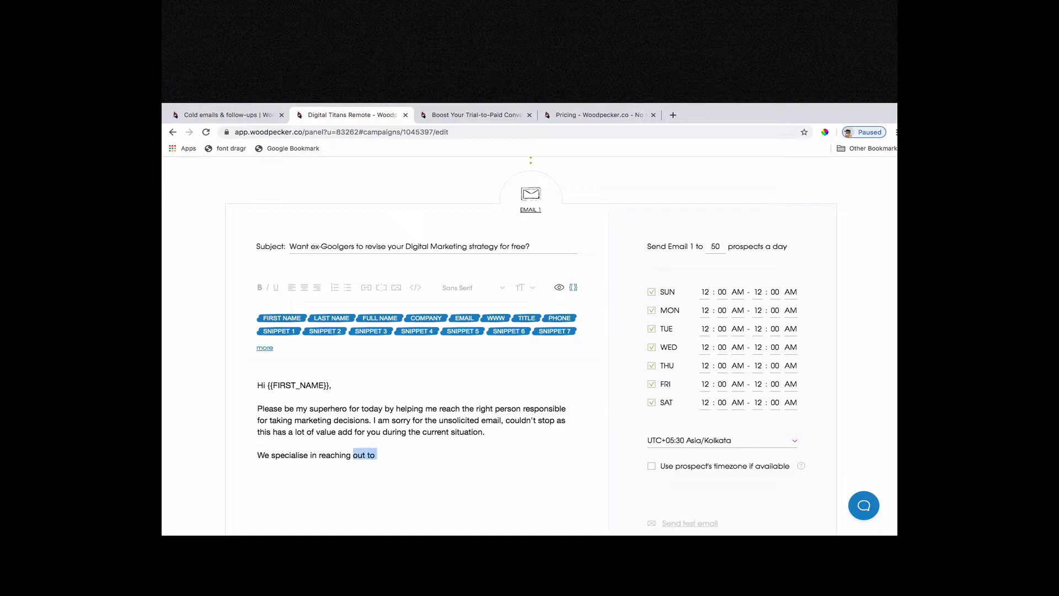
{"action": "key", "text": "BackSpace"}
{"action": "key", "text": "BackSpace"}
{"action": "key", "text": "BackSpace"}
{"action": "key", "text": "BackSpace"}
{"action": "key", "text": "BackSpace"}
{"action": "key", "text": "BackSpace"}
{"action": "key", "text": "BackSpace"}
{"action": "key", "text": "BackSpace"}
{"action": "key", "text": "BackSpace"}
{"action": "key", "text": "BackSpace"}
{"action": "type", "text": "streamlining"}
{"action": "type", "text": "your Digital Matkeit"}
{"action": "key", "text": "BackSpace"}
{"action": "key", "text": "BackSpace"}
{"action": "key", "text": "BackSpace"}
{"action": "type", "text": "rketing an "}
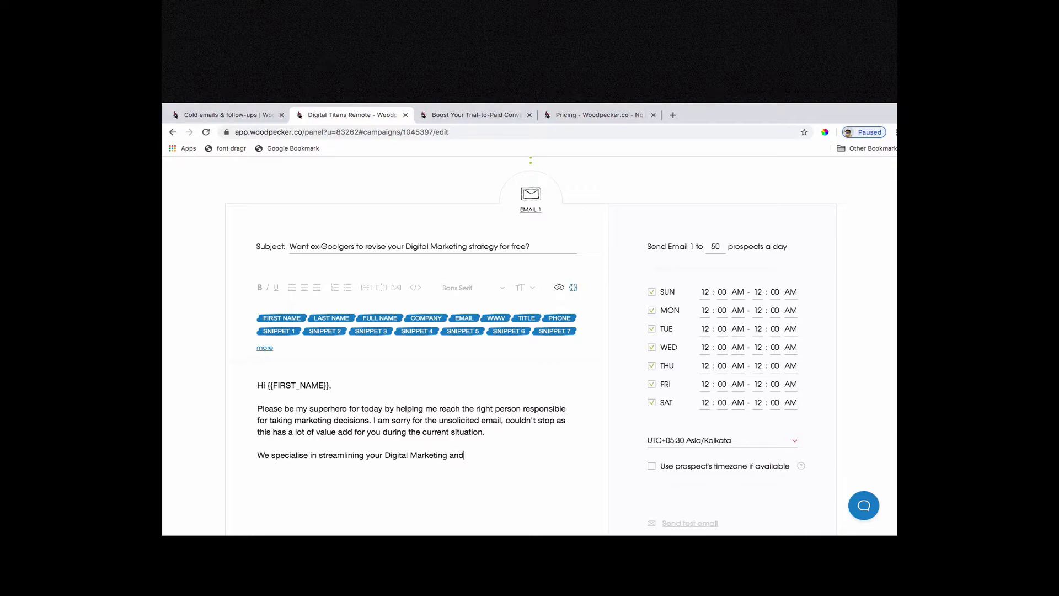
{"action": "type", "text": " we would re"}
{"action": "type", "text": "ally help you "}
{"action": "type", "text": "to"}
{"action": "type", "text": "with a free"}
{"action": "type", "text": " analys"}
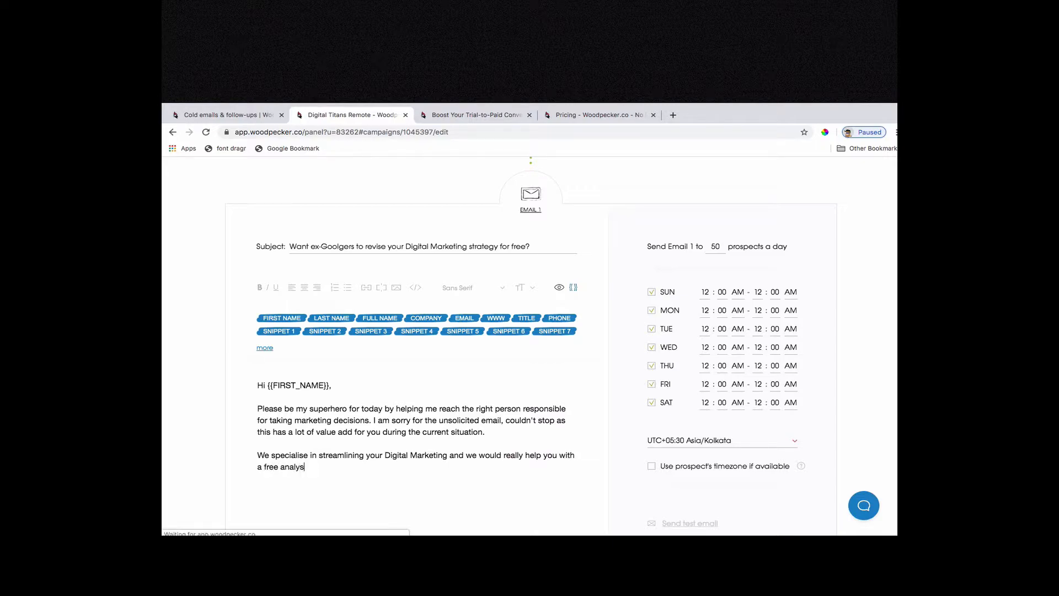
{"action": "type", "text": "is of your"}
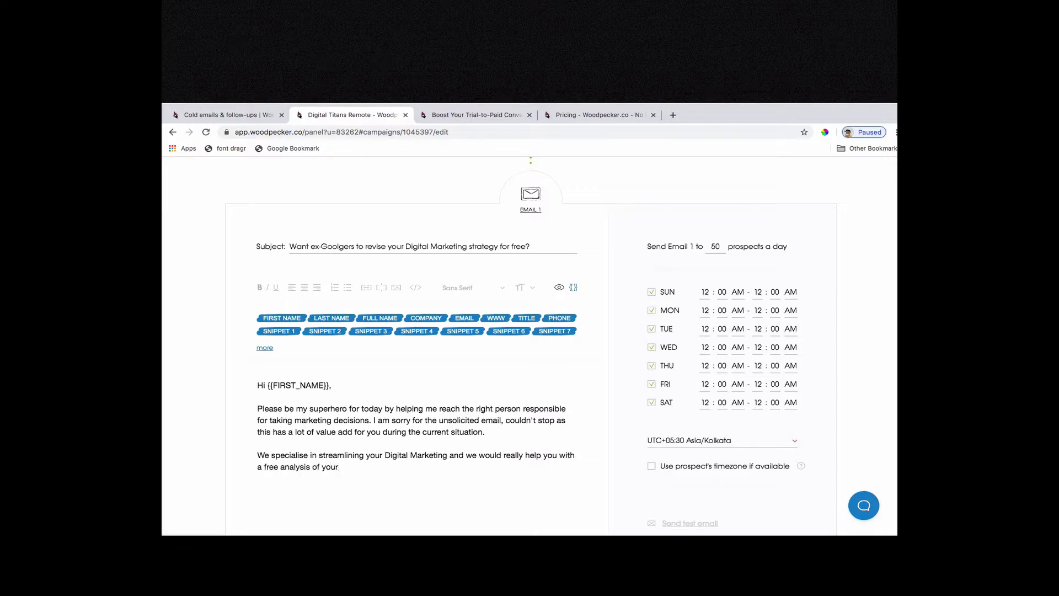
{"action": "type", "text": "current r "}
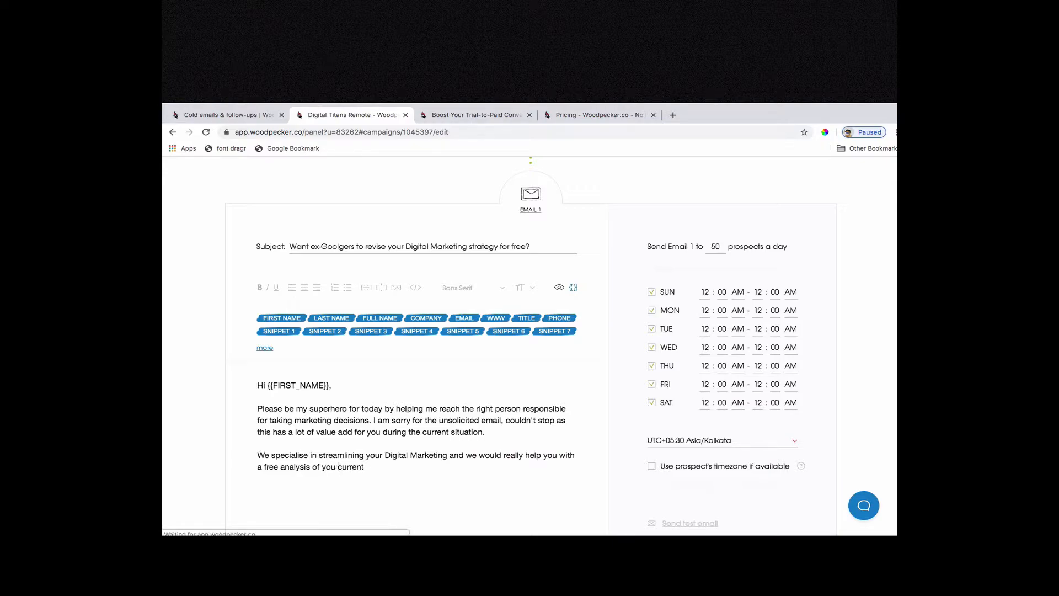
{"action": "type", "text": "D"}
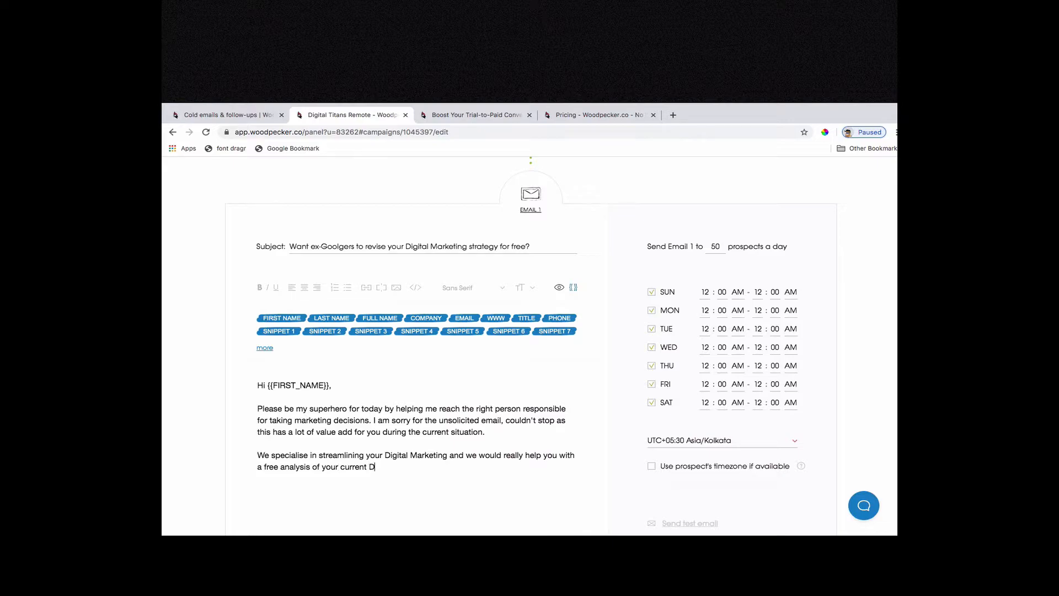
{"action": "type", "text": "igital Marekting andrevise the strategy if need be"}
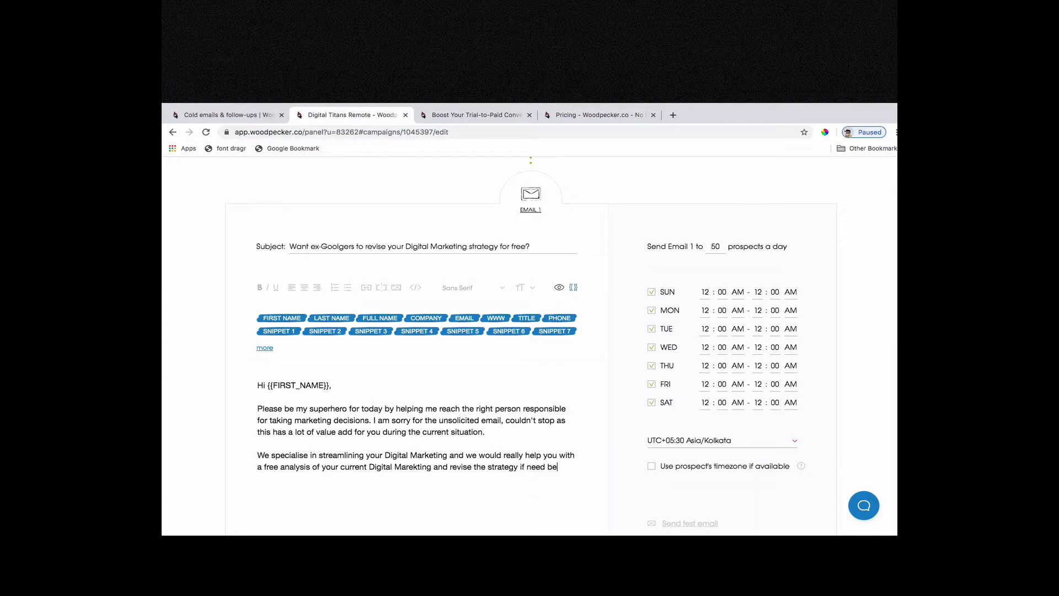
{"action": "type", "text": ". We are"}
Add the sentence "We firmly believe that a right strategy can literally change everything." to the second paragraph.
{"action": "key", "text": "BackSpace"}
{"action": "key", "text": "BackSpace"}
{"action": "key", "text": "BackSpace"}
{"action": "type", "text": "firmly believe that a right strategy can literally c"}
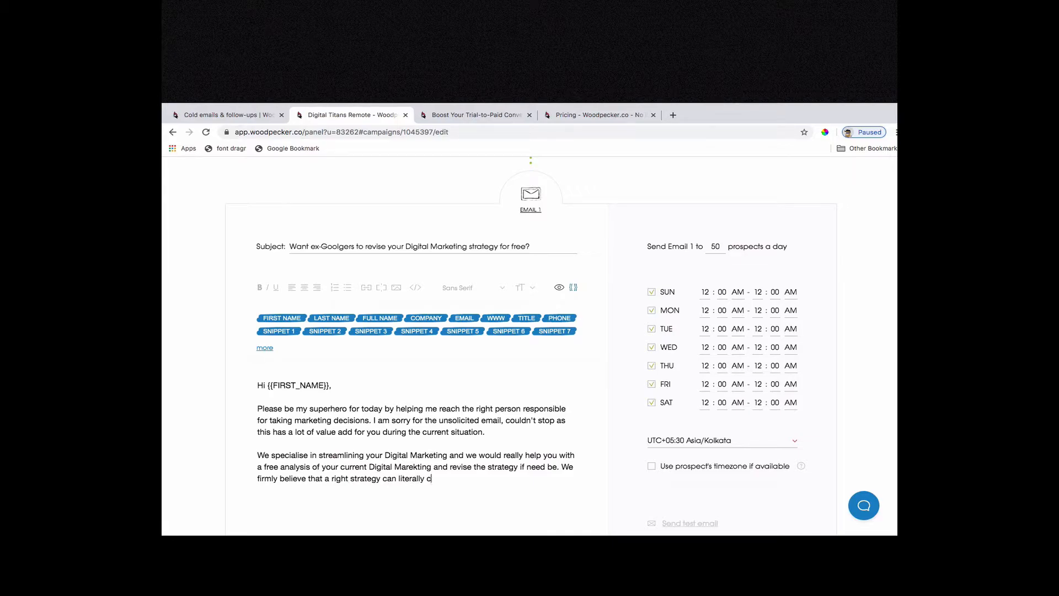
{"action": "type", "text": "hange everything.  "}
{"action": "type", "text": "During the"}
{"action": "type", "text": "se advi"}
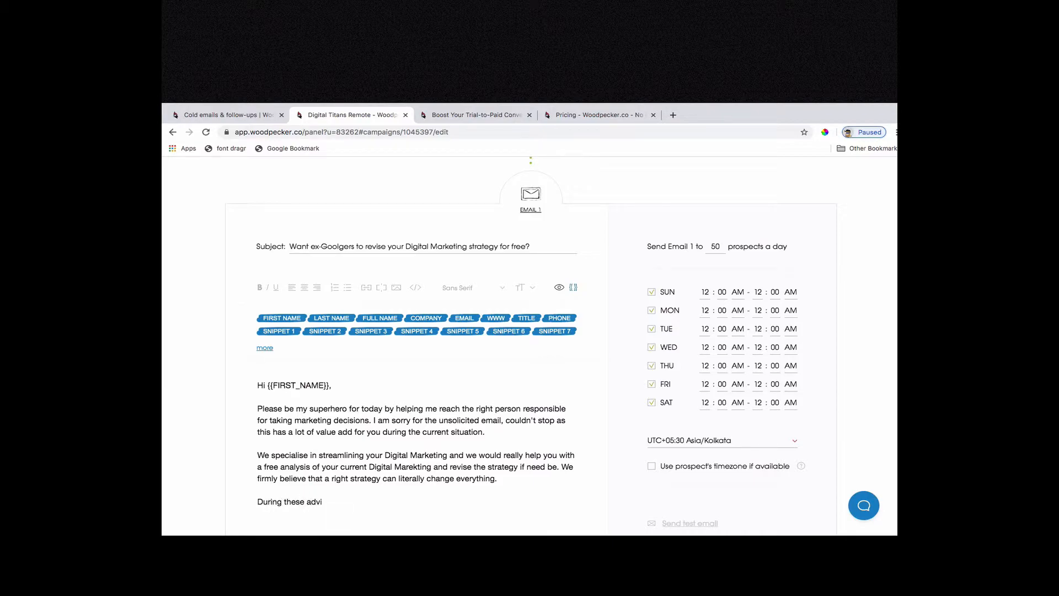
Start a third paragraph with "During these adverse times, we are here to help you by doing this".
{"action": "key", "text": "BackSpace"}
{"action": "type", "text": "erse times, we are here to help you by doing this and most importan"}
Continue the third paragraph with "and most importantly the revised strategy will definitely plug any holes in marketing and also".
{"action": "type", "text": "y the revised s"}
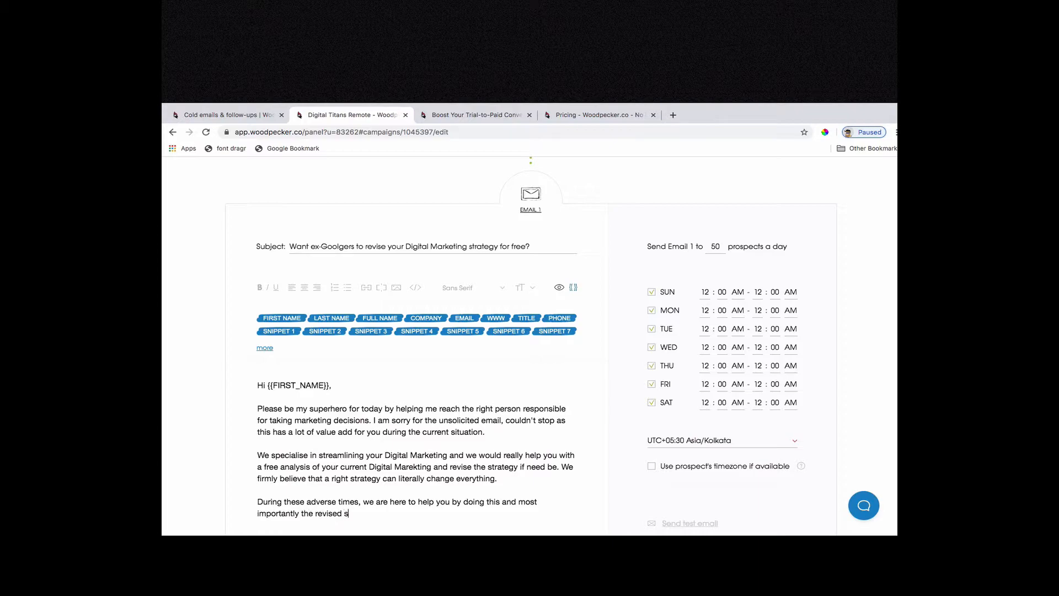
{"action": "type", "text": "trategy will edefinitely plug any holes in marketing and also ensute that"}
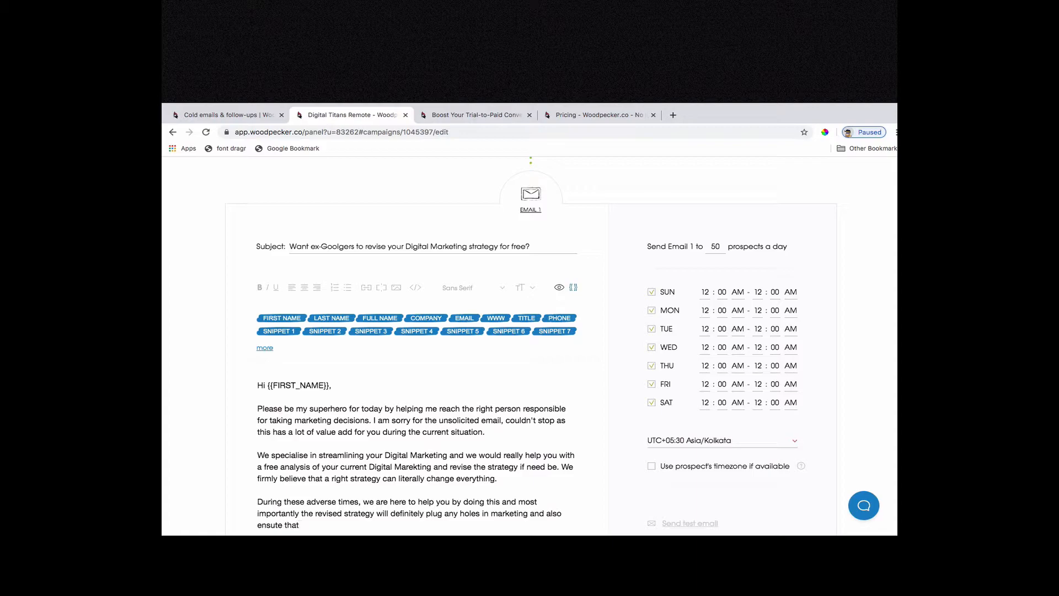
Complete the third paragraph with "ensure that you save at least 10% of your current marketing spend. That's a promise.".
{"action": "key", "text": "BackSpace"}
{"action": "key", "text": "BackSpace"}
{"action": "type", "text": "re"}
{"action": "key", "text": "End"}
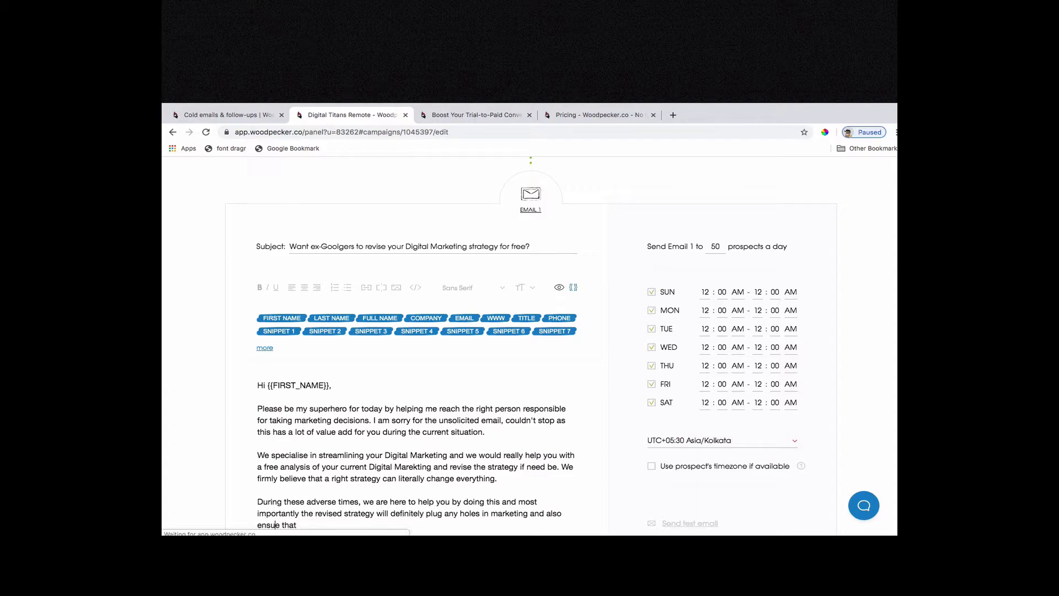
{"action": "type", "text": "t you sa"}
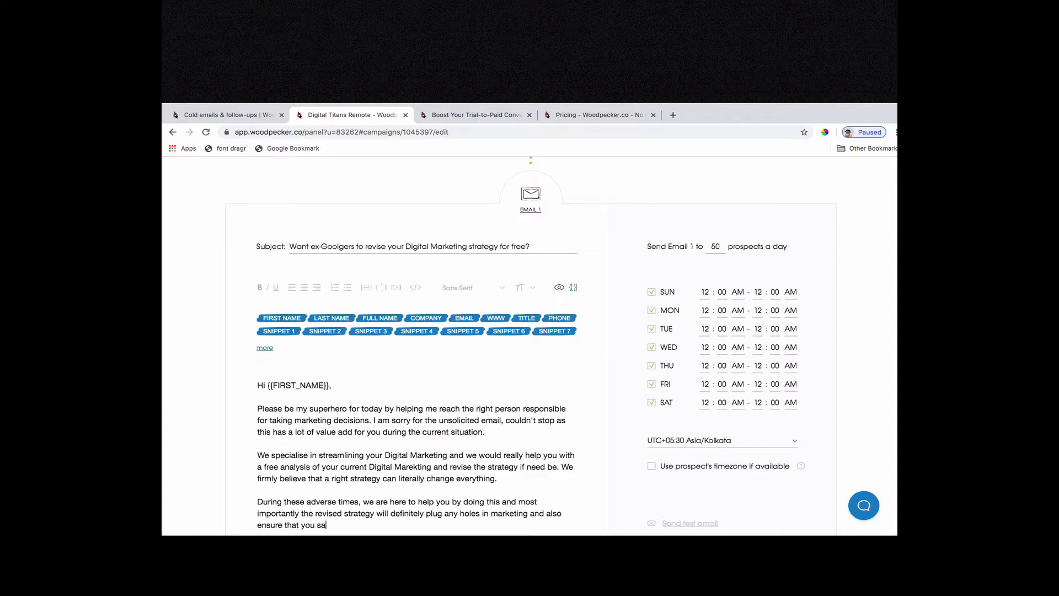
{"action": "type", "text": "ve at least 10% of your current marketing spend"}
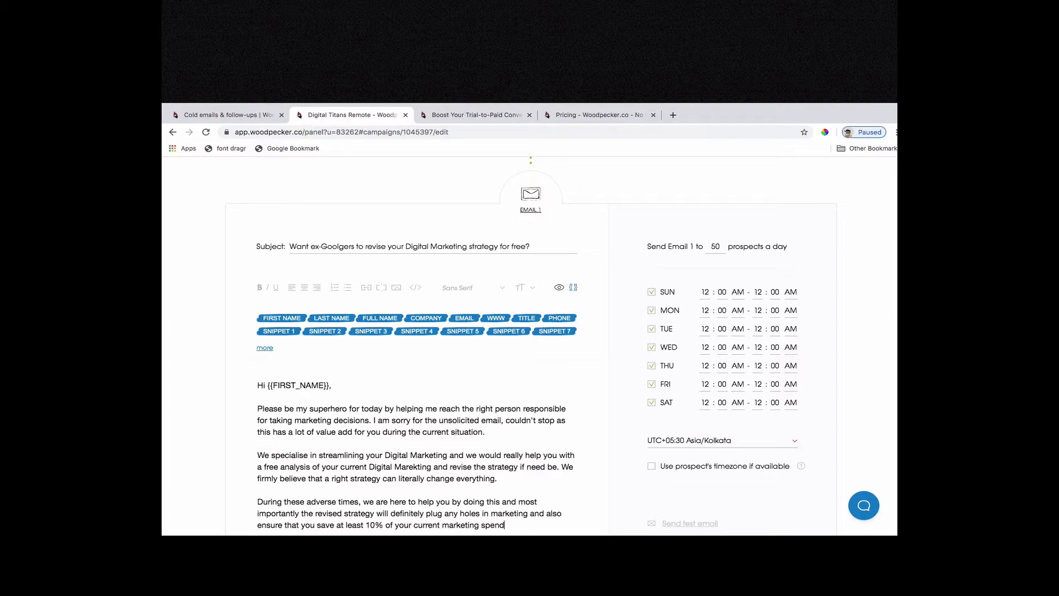
{"action": "type", "text": ". That's a promise."}
Add the closing line "Hoping to hear from you." followed by the sign-off "Cheers," on separate paragraphs.
{"action": "scroll", "coordinate": [529, 342], "scroll_direction": "down", "scroll_amount": 2}
{"action": "type", "text": "Hope "}
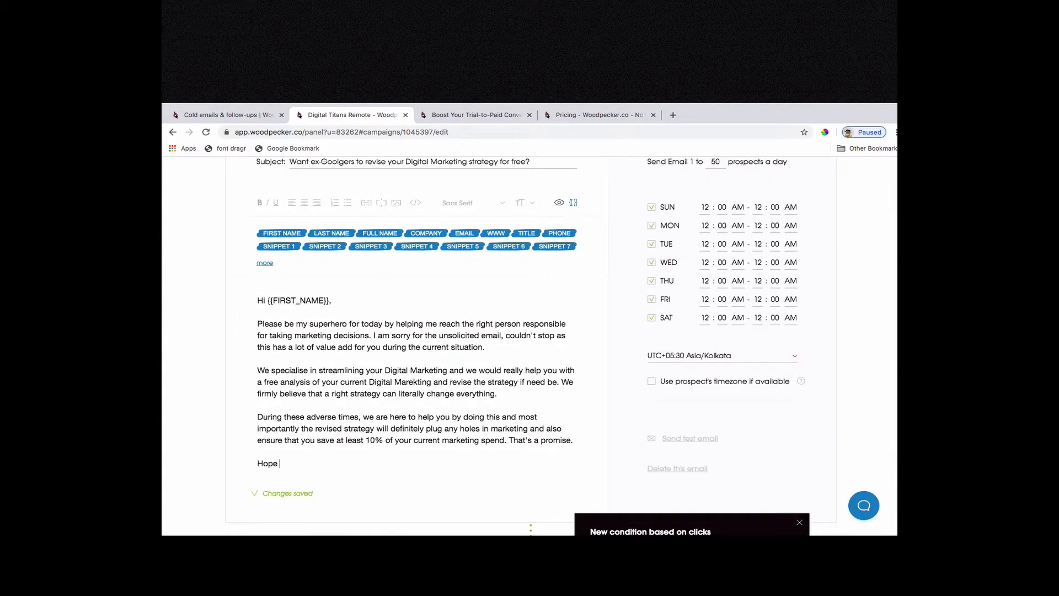
{"action": "type", "text": "ing to hear from you."}
{"action": "key", "text": "Return"}
{"action": "key", "text": "Return"}
{"action": "type", "text": "Cheer"}
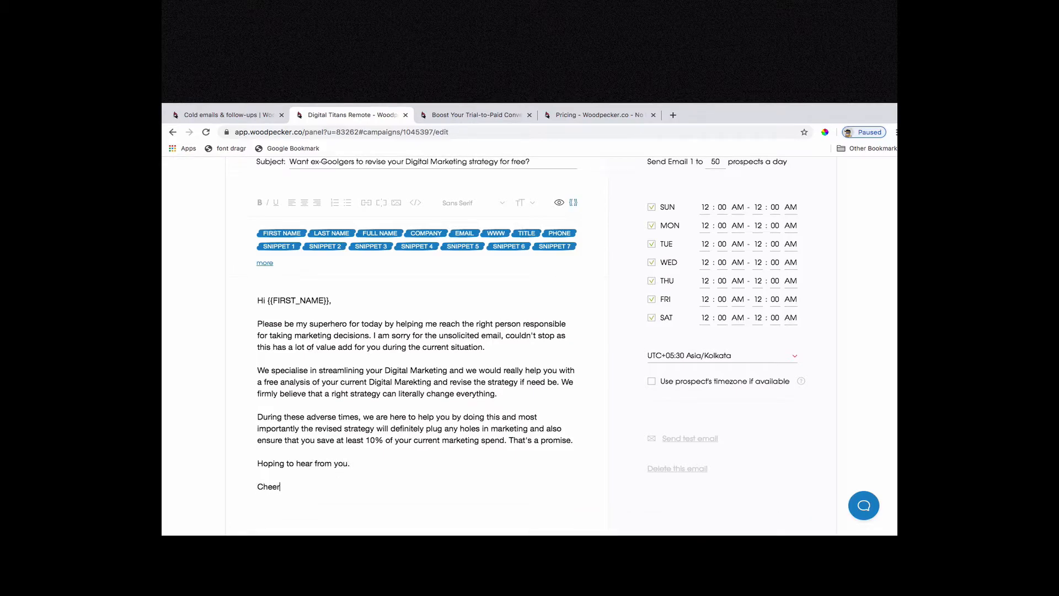
{"action": "type", "text": "s,  KC"}
{"action": "key", "text": "BackSpace"}
{"action": "type", "text": "www.linkedin.com/in/iamKC"}
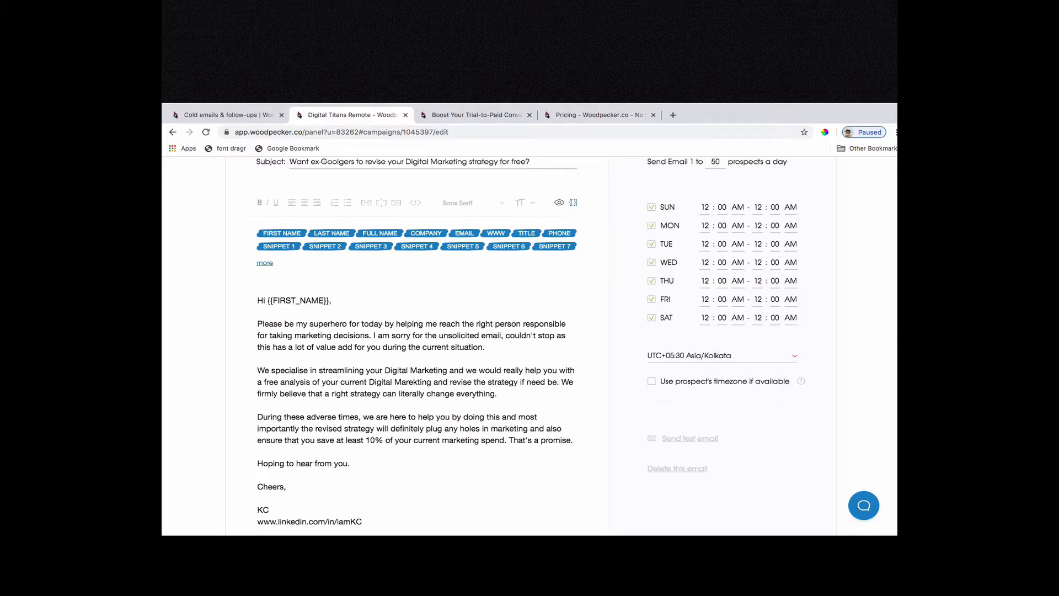
{"action": "key", "text": "Return"}
{"action": "type", "text": "www"}
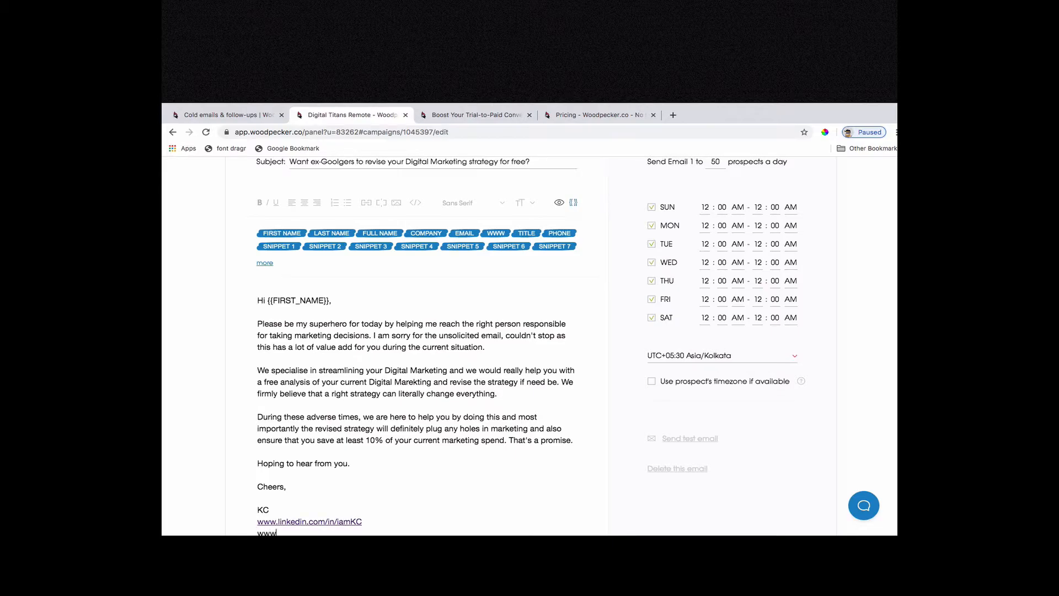
{"action": "type", "text": ".youtube.com/x/DigitalTitans"}
Insert "at" and the {{COMPANY}} snippet after "marketing decisions" in the first paragraph.
{"action": "left_click", "coordinate": [367, 335]}
{"action": "type", "text": "at"}
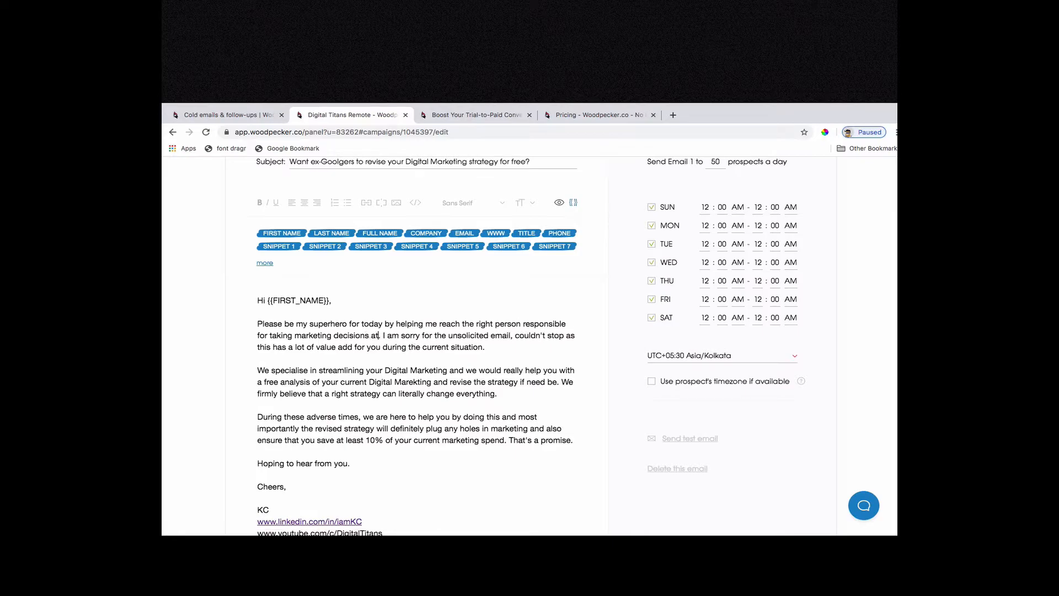
{"action": "left_click", "coordinate": [421, 235]}
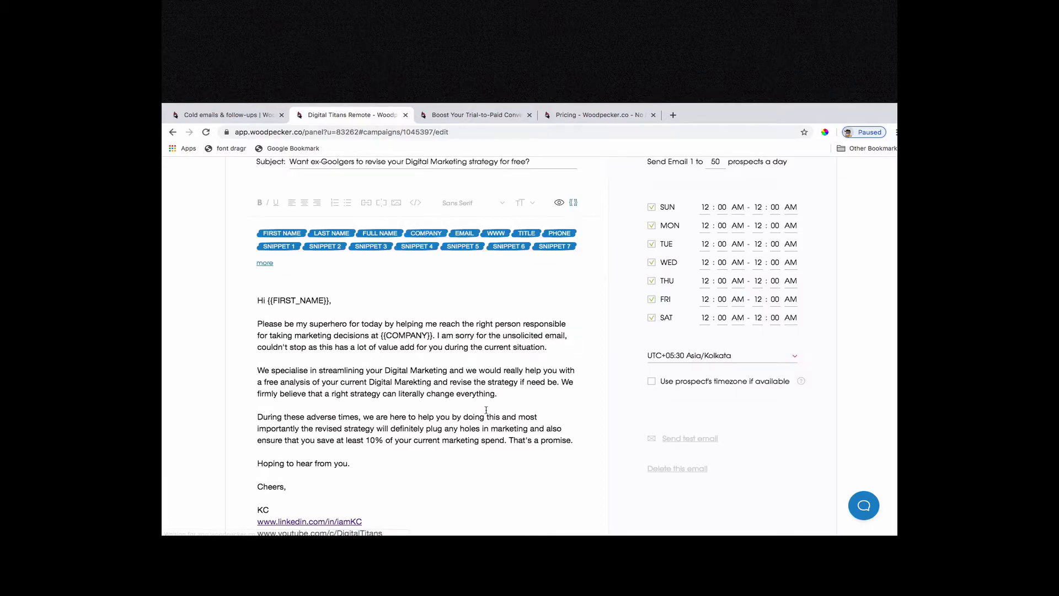
Correct "Marekting" to "Marketing" in the email's HTML source and return to the formatted view.
{"action": "scroll", "coordinate": [486, 413], "scroll_direction": "down", "scroll_amount": 1}
{"action": "scroll", "coordinate": [486, 412], "scroll_direction": "down", "scroll_amount": 7}
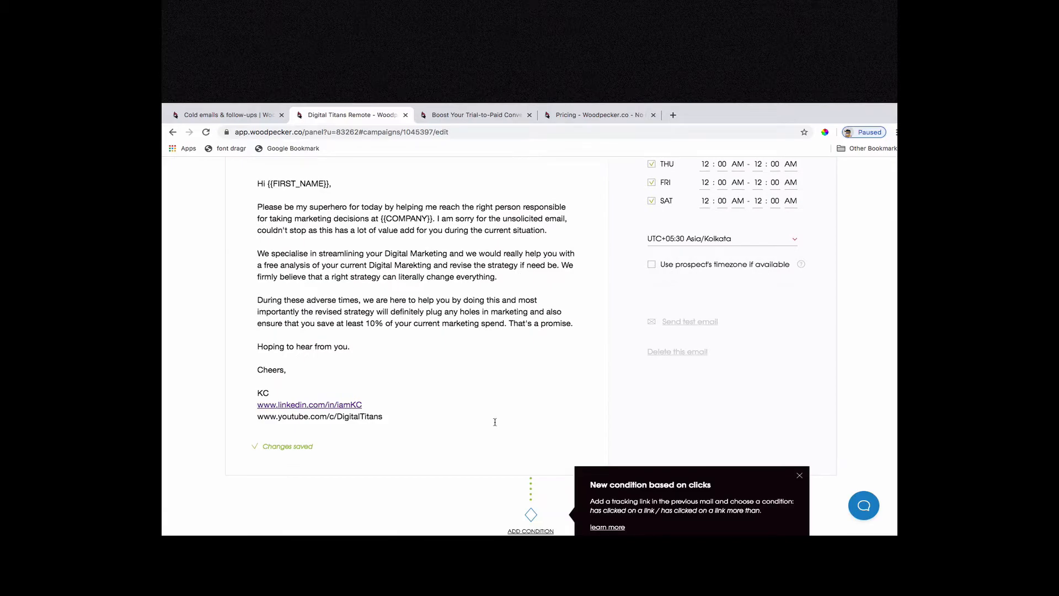
{"action": "scroll", "coordinate": [474, 386], "scroll_direction": "up", "scroll_amount": 9}
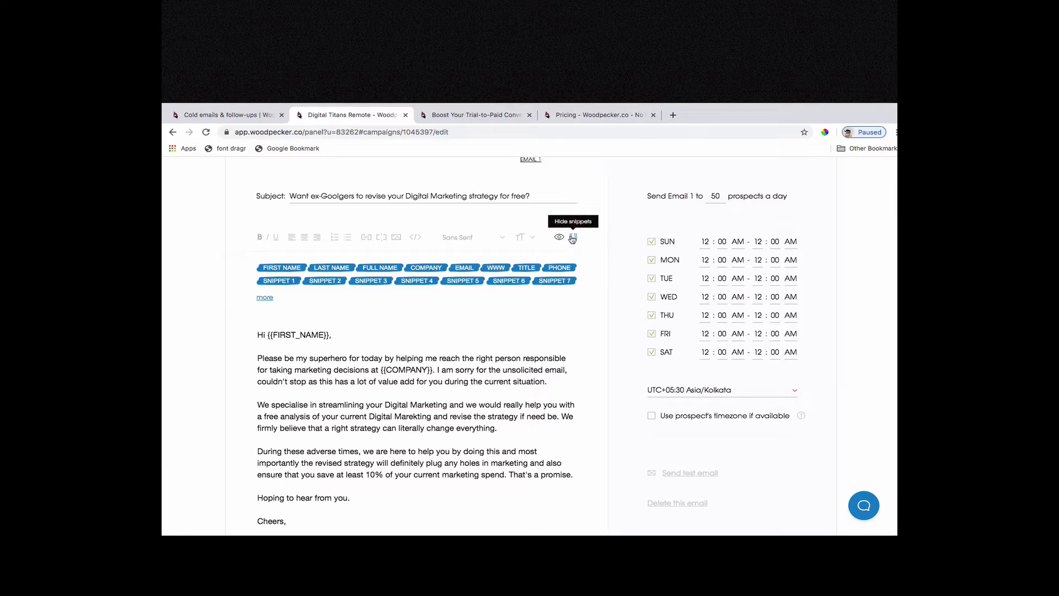
{"action": "left_click", "coordinate": [416, 238]}
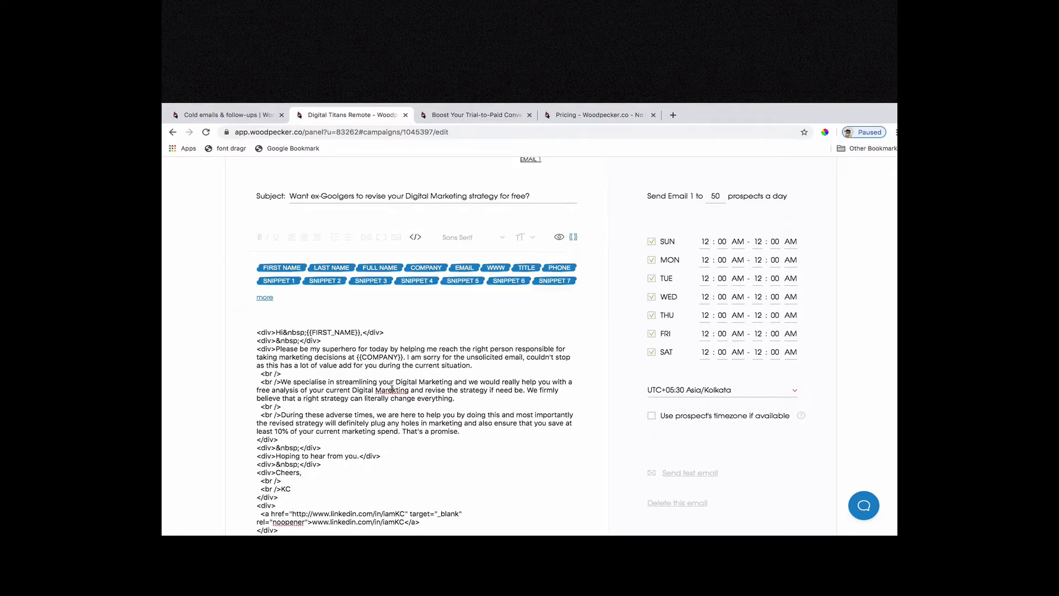
{"action": "left_click", "coordinate": [390, 390]}
{"action": "key", "text": "BackSpace"}
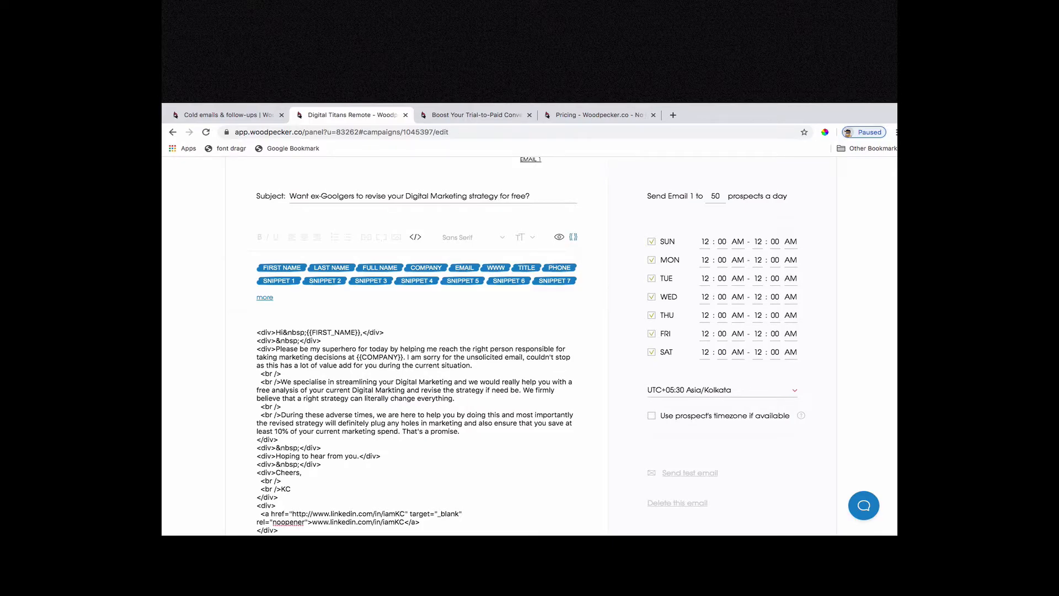
{"action": "type", "text": "e"}
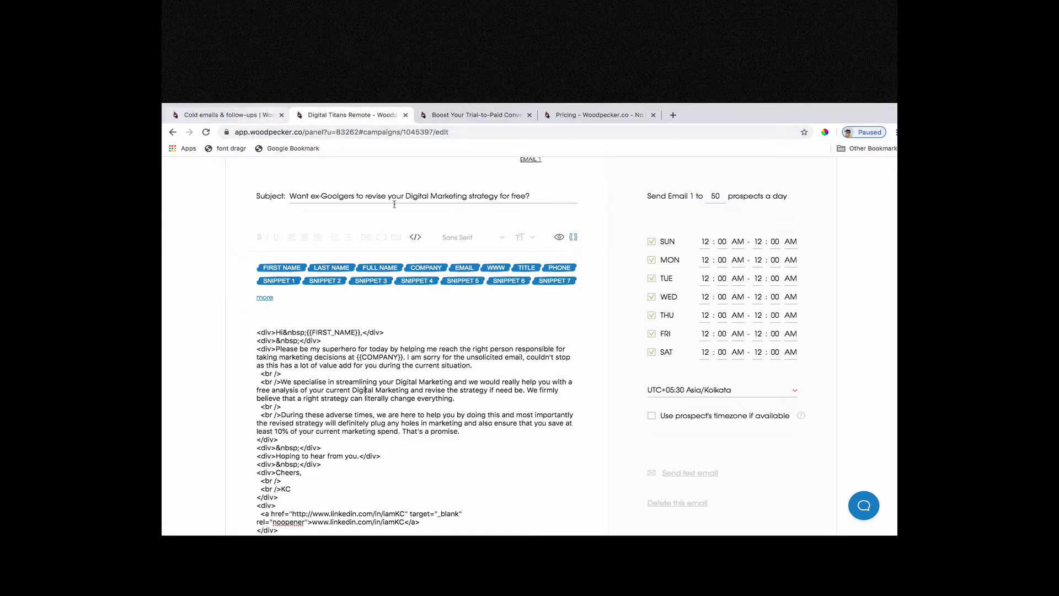
{"action": "left_click", "coordinate": [416, 238]}
Add a condition after Email 1 and collapse the settings of its follow-up delay.
{"action": "scroll", "coordinate": [474, 365], "scroll_direction": "down", "scroll_amount": 5}
{"action": "scroll", "coordinate": [482, 411], "scroll_direction": "down", "scroll_amount": 2}
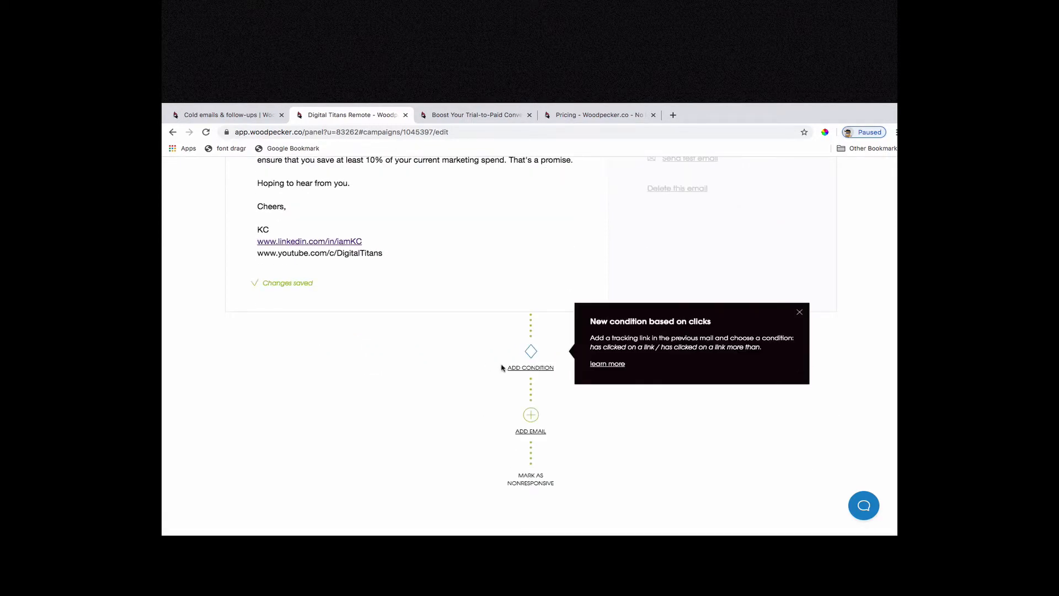
{"action": "left_click", "coordinate": [531, 352]}
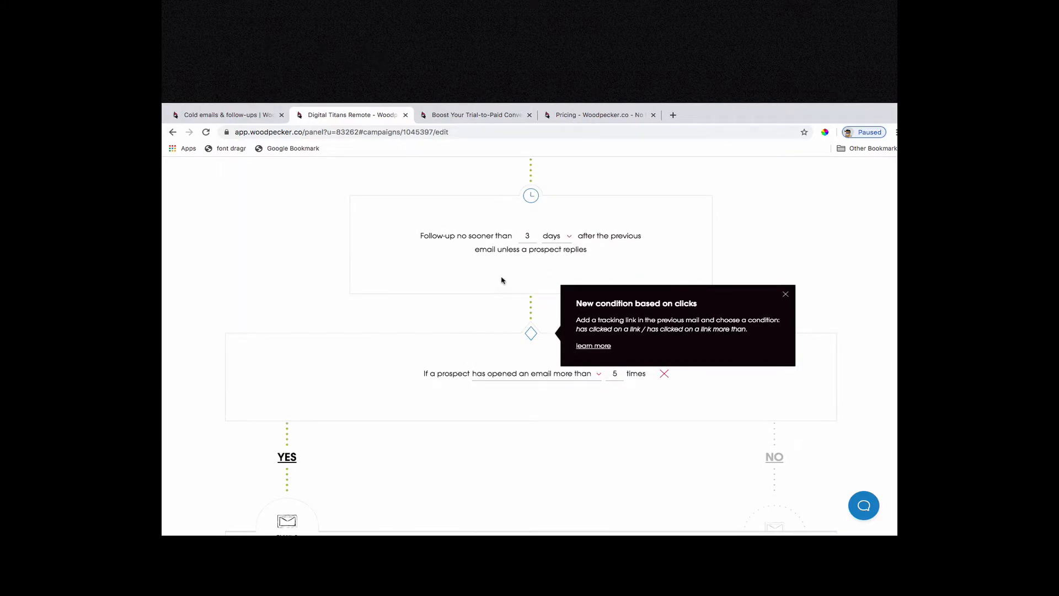
{"action": "scroll", "coordinate": [495, 293], "scroll_direction": "up", "scroll_amount": 2}
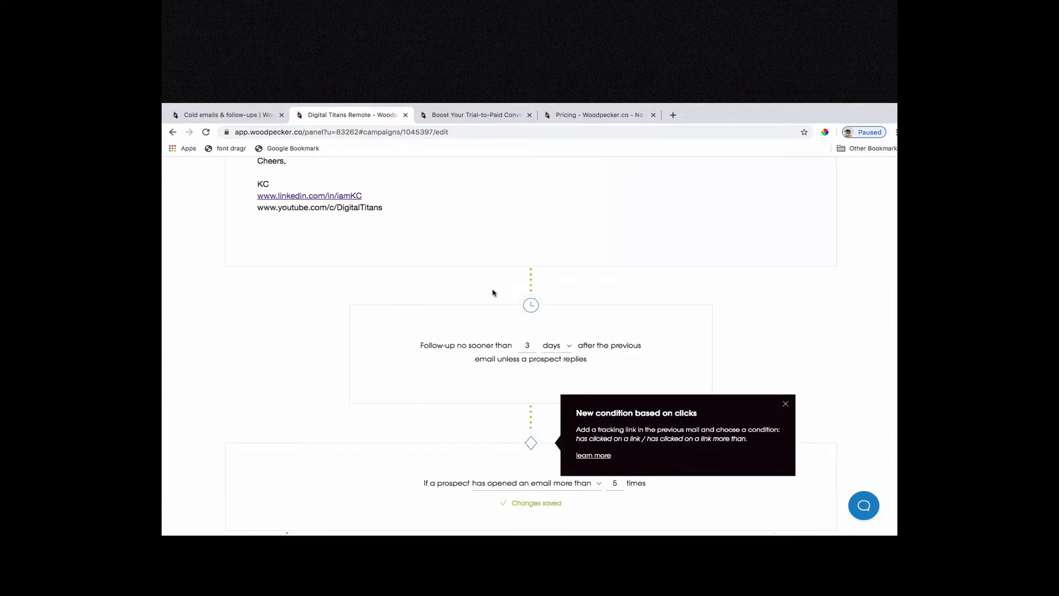
{"action": "left_click", "coordinate": [786, 404]}
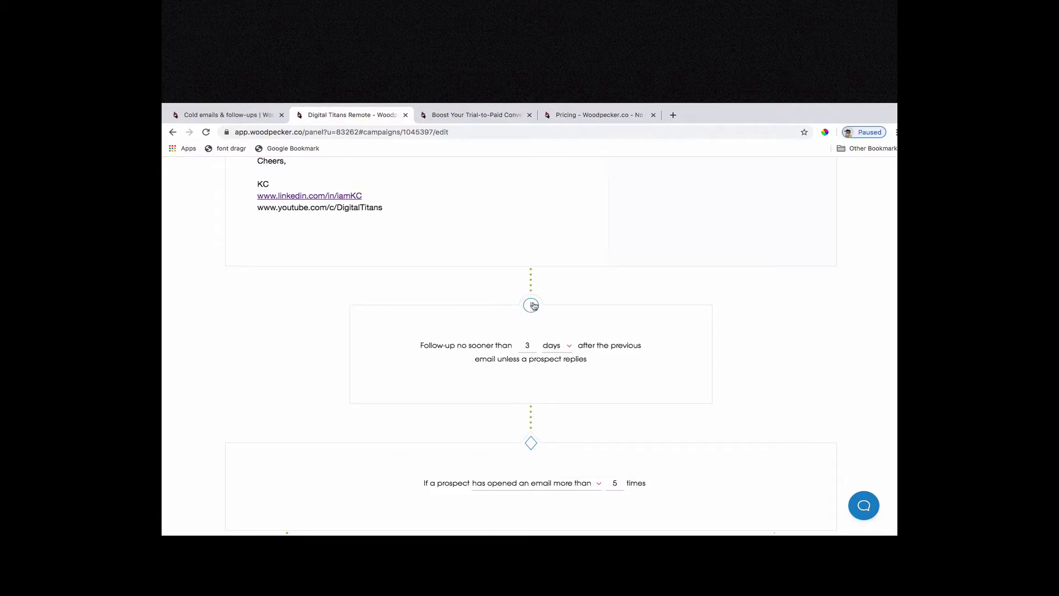
{"action": "scroll", "coordinate": [533, 305], "scroll_direction": "up", "scroll_amount": 2}
{"action": "scroll", "coordinate": [546, 406], "scroll_direction": "down", "scroll_amount": 2}
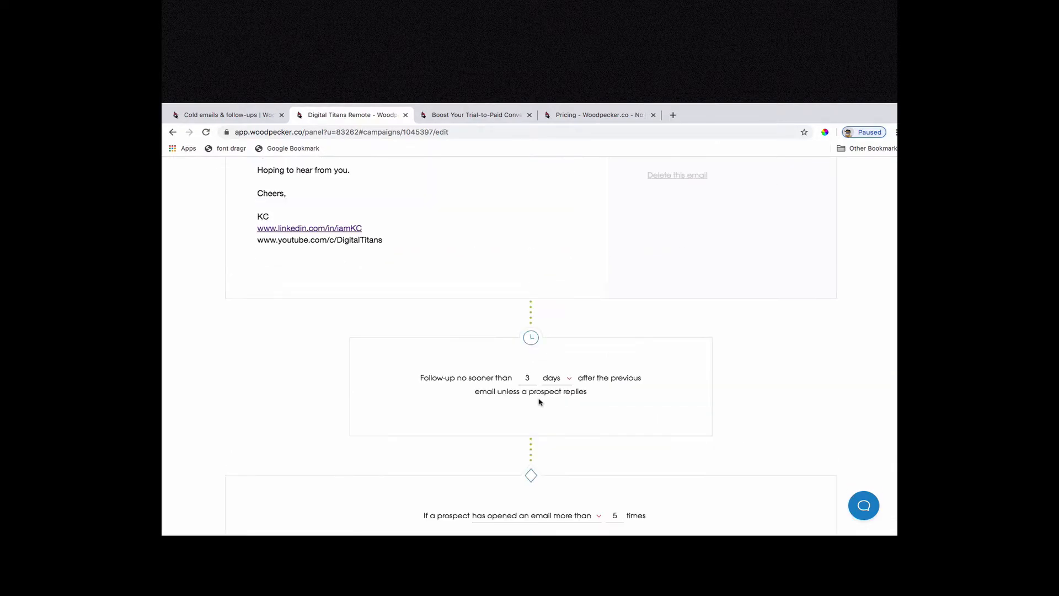
{"action": "left_click", "coordinate": [531, 342]}
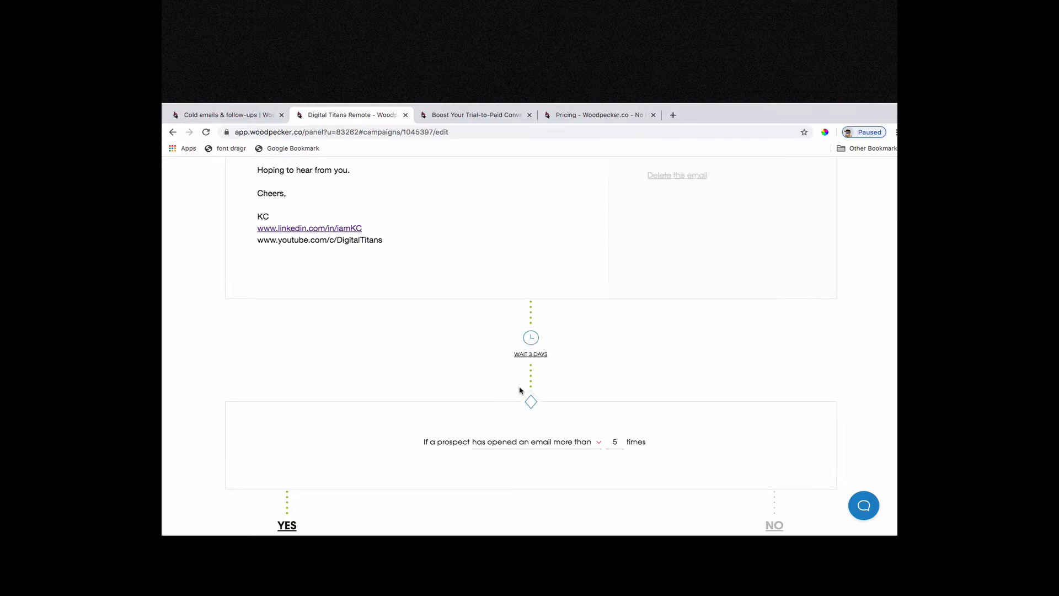
Set the prospect condition to "has opened an email".
{"action": "left_click", "coordinate": [561, 445]}
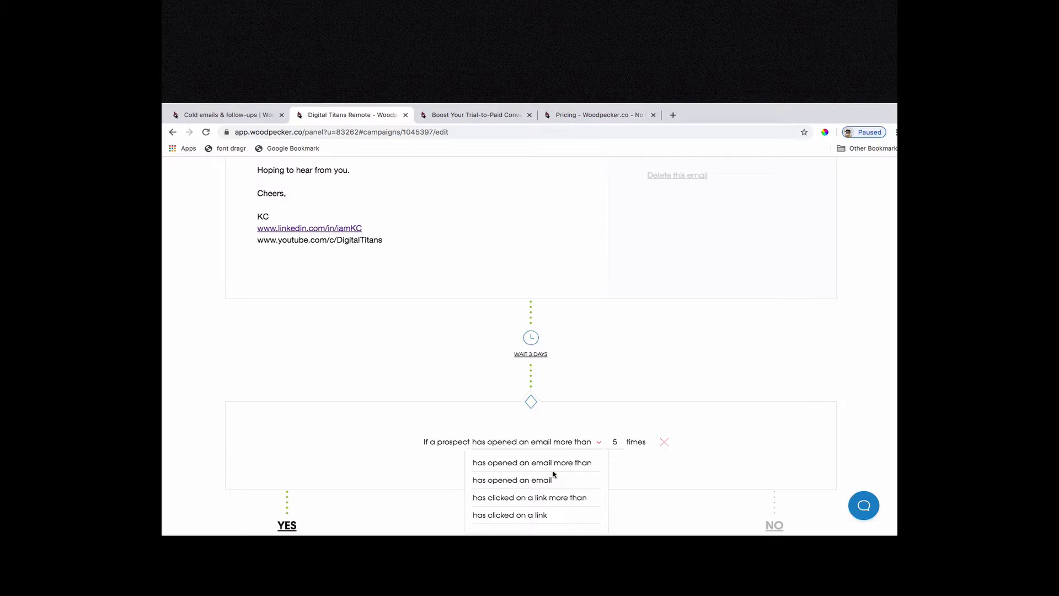
{"action": "scroll", "coordinate": [556, 500], "scroll_direction": "down", "scroll_amount": 1}
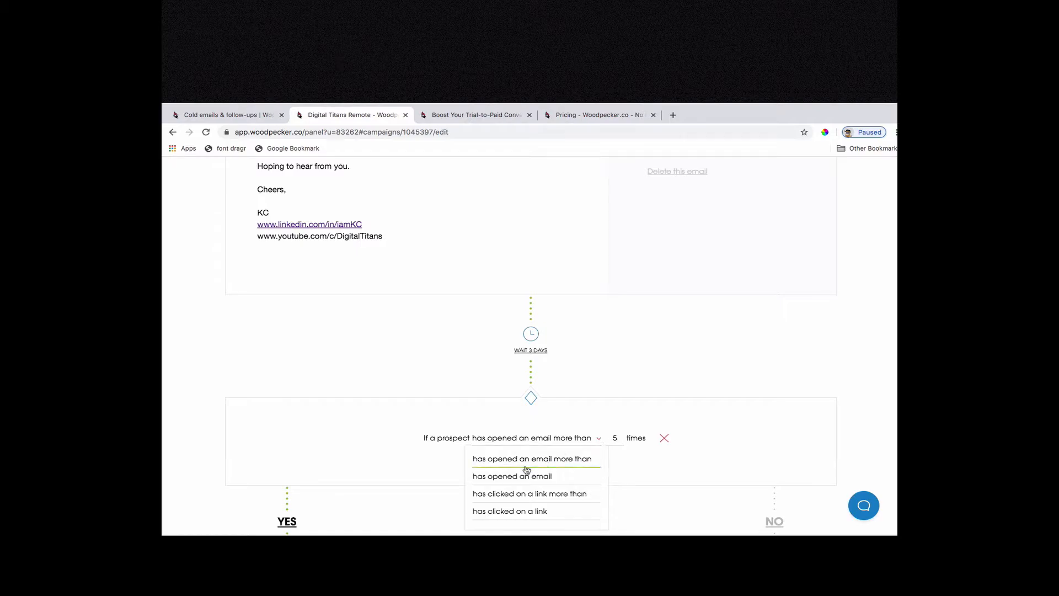
{"action": "left_click", "coordinate": [554, 477]}
Begin the body of the YES branch's Email 2 with "Hi" and the {{FIRST_NAME}} snippet.
{"action": "scroll", "coordinate": [458, 453], "scroll_direction": "down", "scroll_amount": 5}
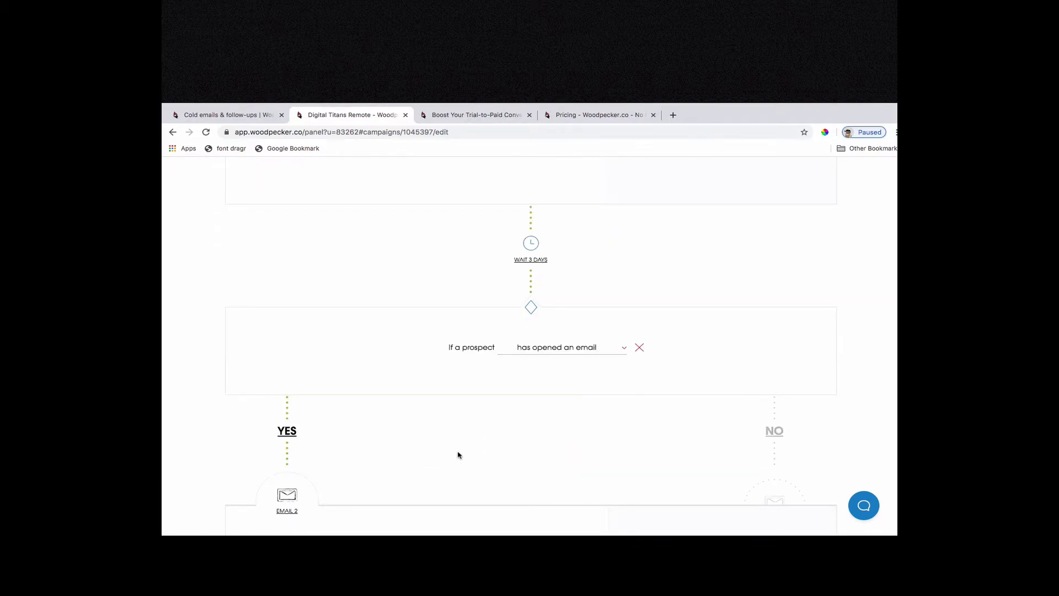
{"action": "left_click", "coordinate": [345, 468]}
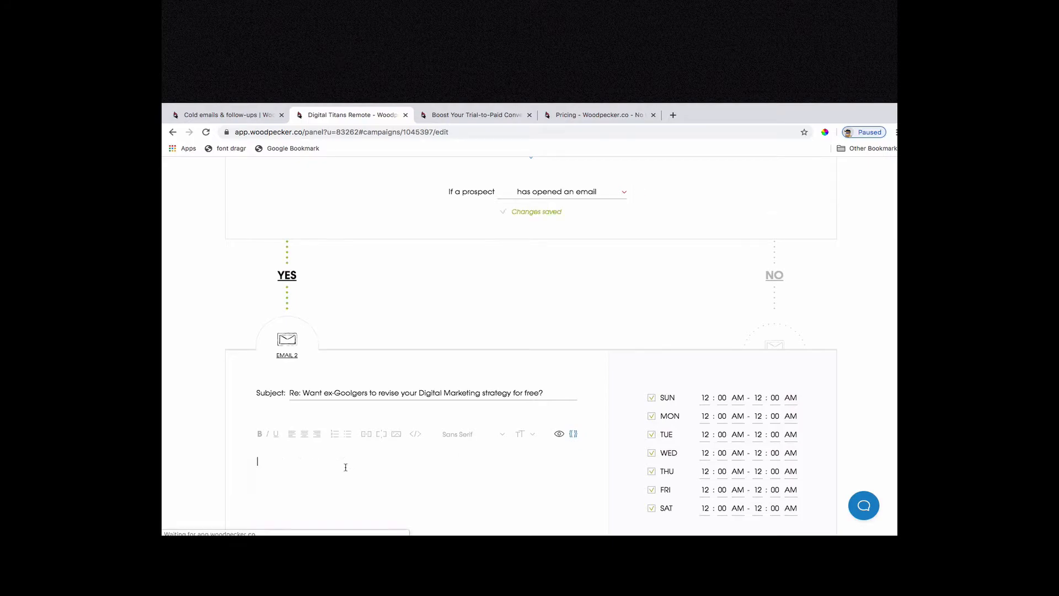
{"action": "type", "text": "I see that"}
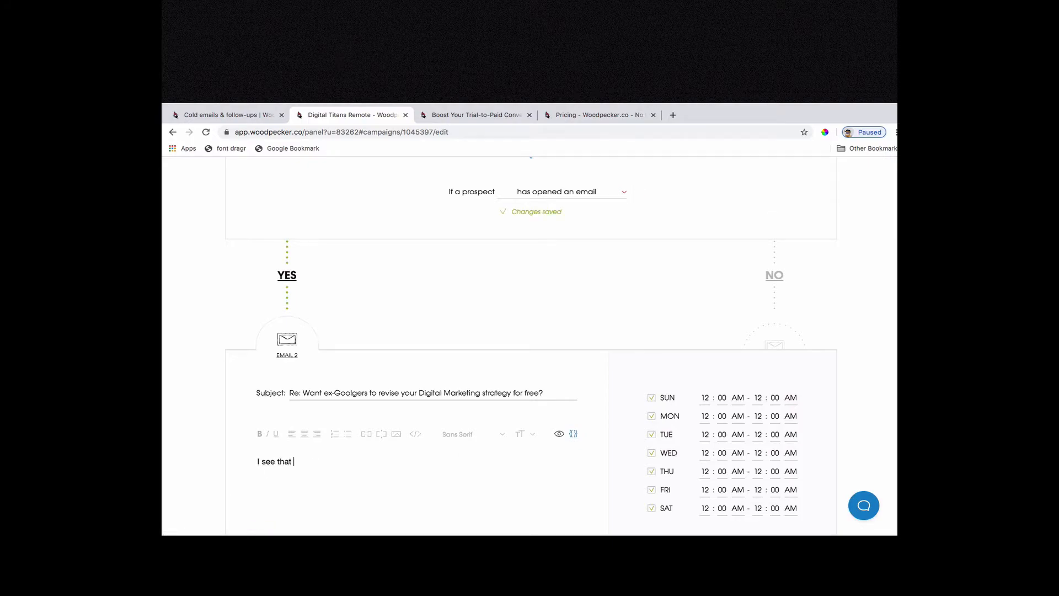
{"action": "key", "text": "super+a"}
{"action": "type", "text": "Hi"}
{"action": "left_click", "coordinate": [576, 434]}
{"action": "scroll", "coordinate": [369, 458], "scroll_direction": "down", "scroll_amount": 3}
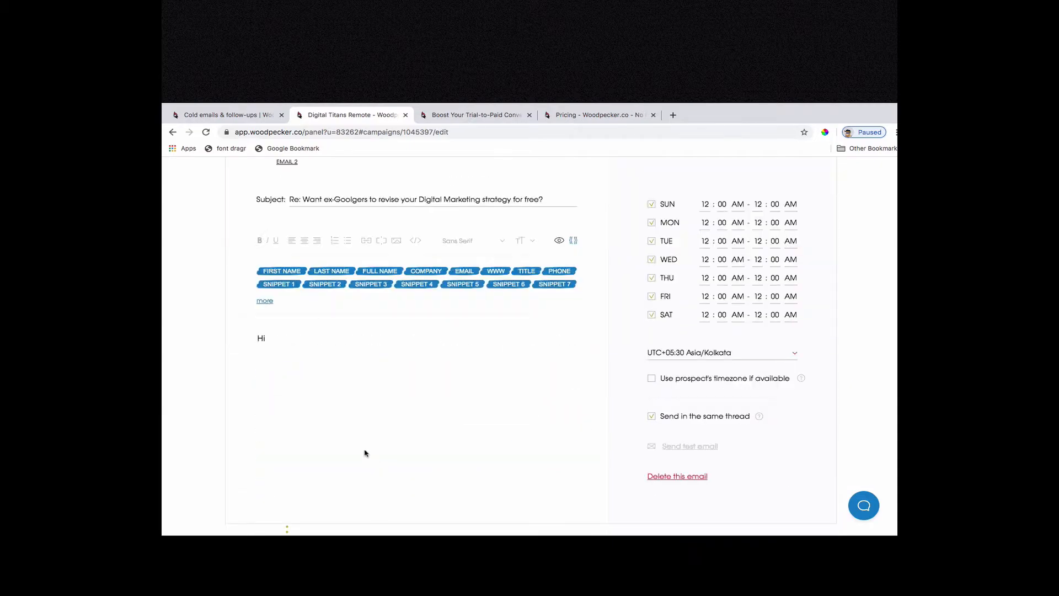
{"action": "left_click", "coordinate": [294, 273]}
Add a comma after the greeting and start a new paragraph with "I see that you are still considering or thinking".
{"action": "type", "text": ",I ha"}
{"action": "key", "text": "BackSpace"}
{"action": "key", "text": "BackSpace"}
{"action": "key", "text": "BackSpace"}
{"action": "type", "text": "see that "}
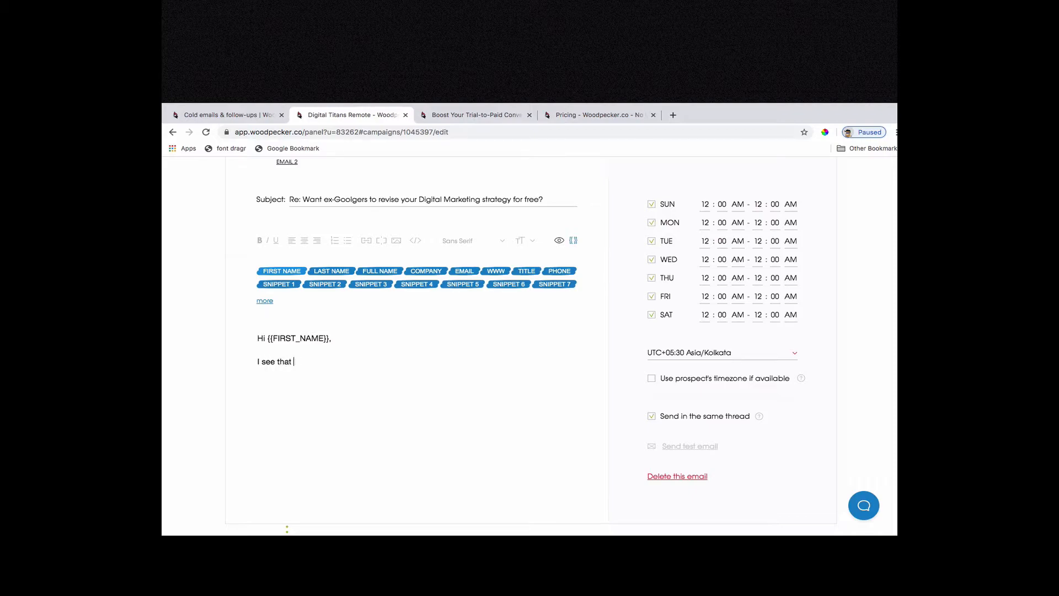
{"action": "type", "text": "you are still considering or thinking"}
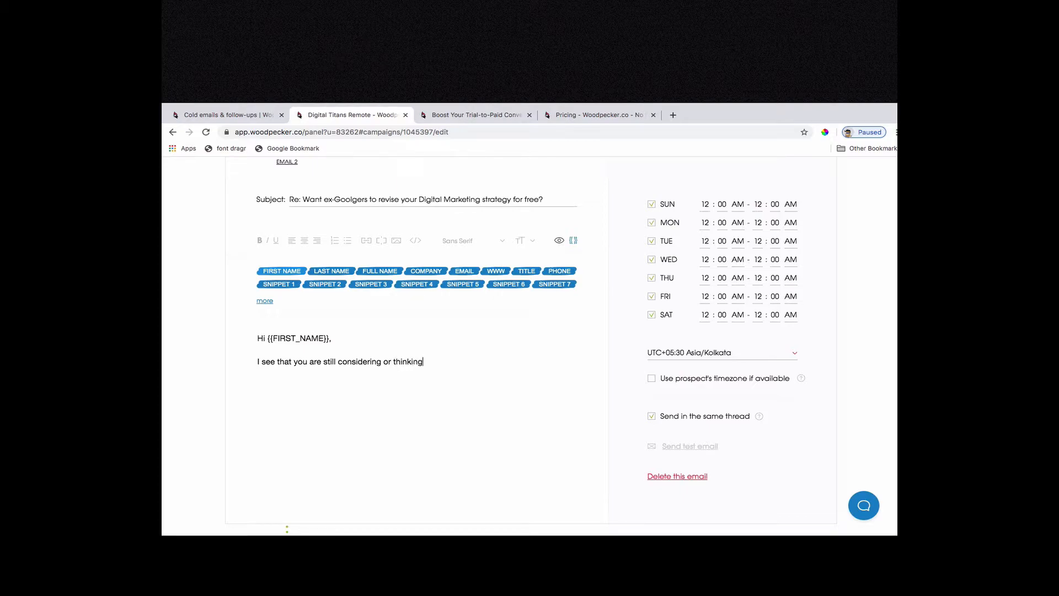
{"action": "type", "text": " about whether to ta"}
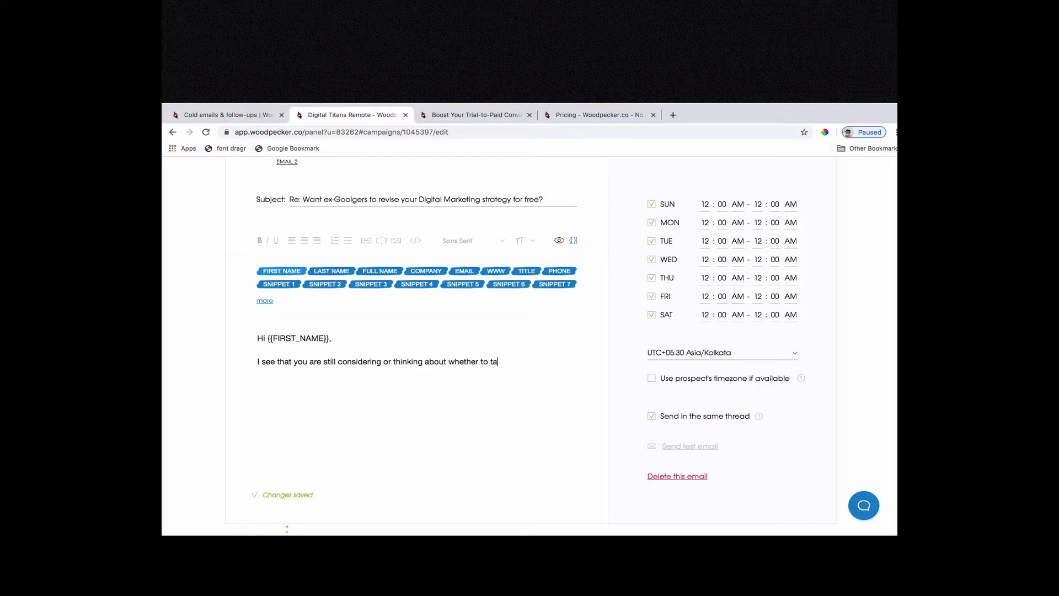
Continue the first sentence with "about whether to take up the free analysis or not".
{"action": "type", "text": "ke up the s"}
{"action": "key", "text": "BackSpace"}
{"action": "type", "text": "free analysis ot n"}
{"action": "key", "text": "BackSpace"}
{"action": "key", "text": "BackSpace"}
{"action": "key", "text": "BackSpace"}
{"action": "type", "text": "r not. It is completely natural to take toime to think it over."}
Start a second paragraph with "However, let me reassure you there is nothing you would be chanrged for this and".
{"action": "key", "text": "Return"}
{"action": "type", "text": "Howeve"}
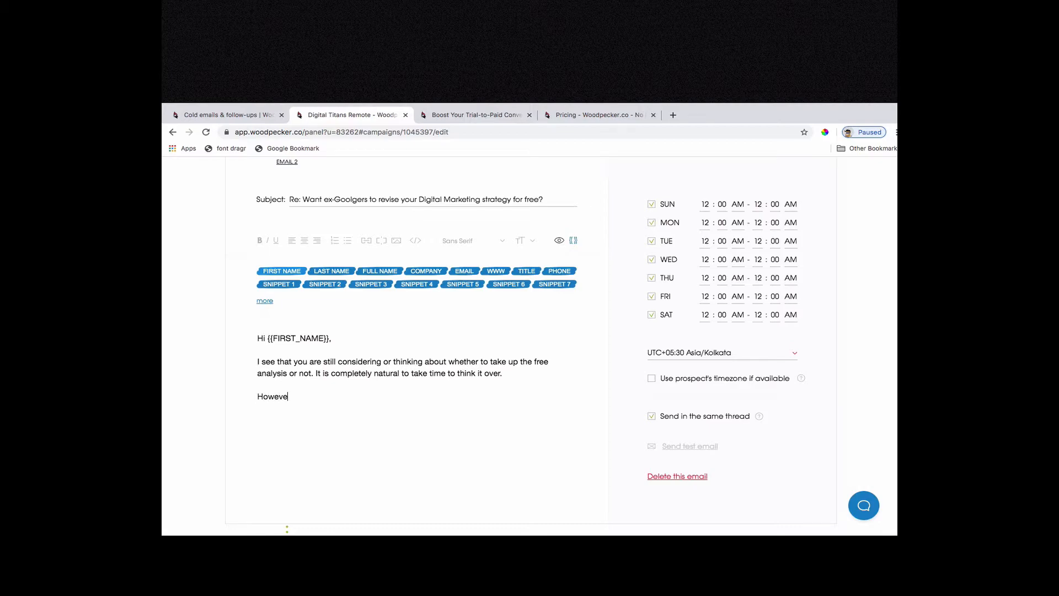
{"action": "type", "text": "r, let me reassure you there is"}
{"action": "type", "text": "not"}
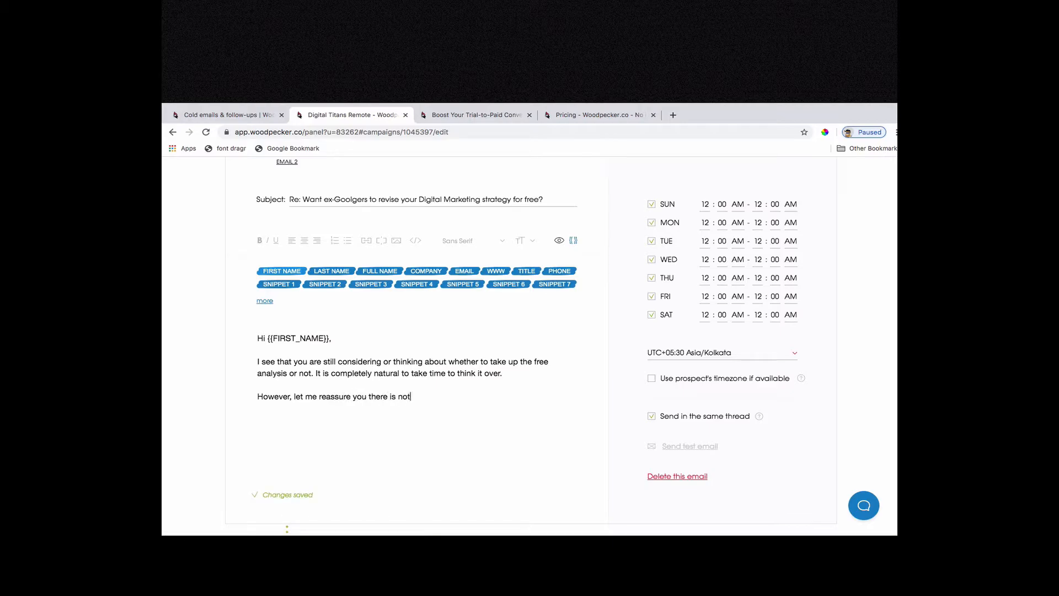
{"action": "type", "text": "hing you would be chanrged"}
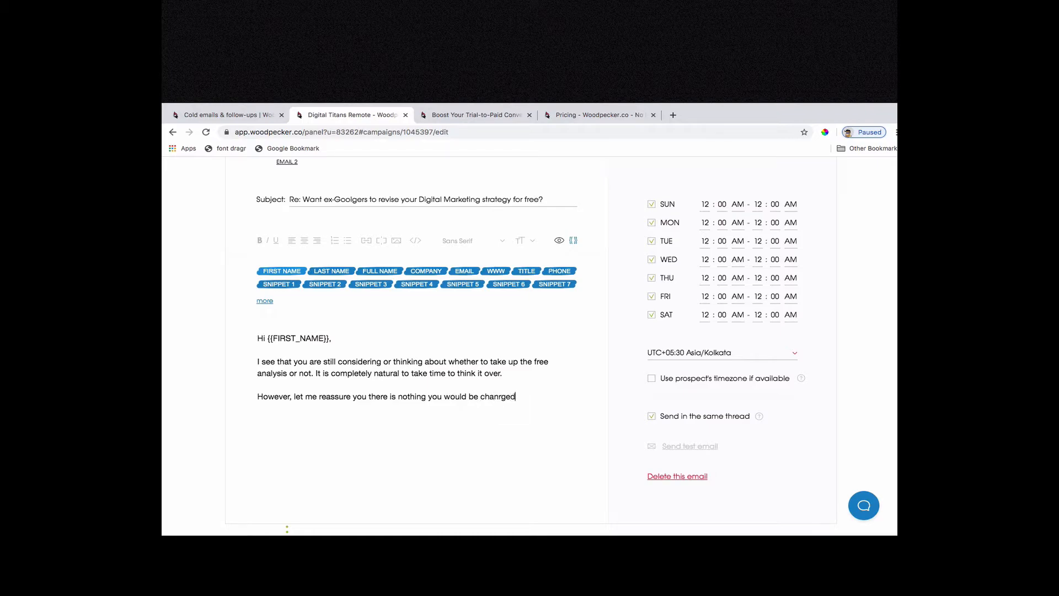
{"action": "type", "text": " for this and this os is onlu"}
Continue the second paragraph with "this is only to see how we can help you".
{"action": "key", "text": "BackSpace"}
{"action": "type", "text": "y tp"}
{"action": "type", "text": "o see"}
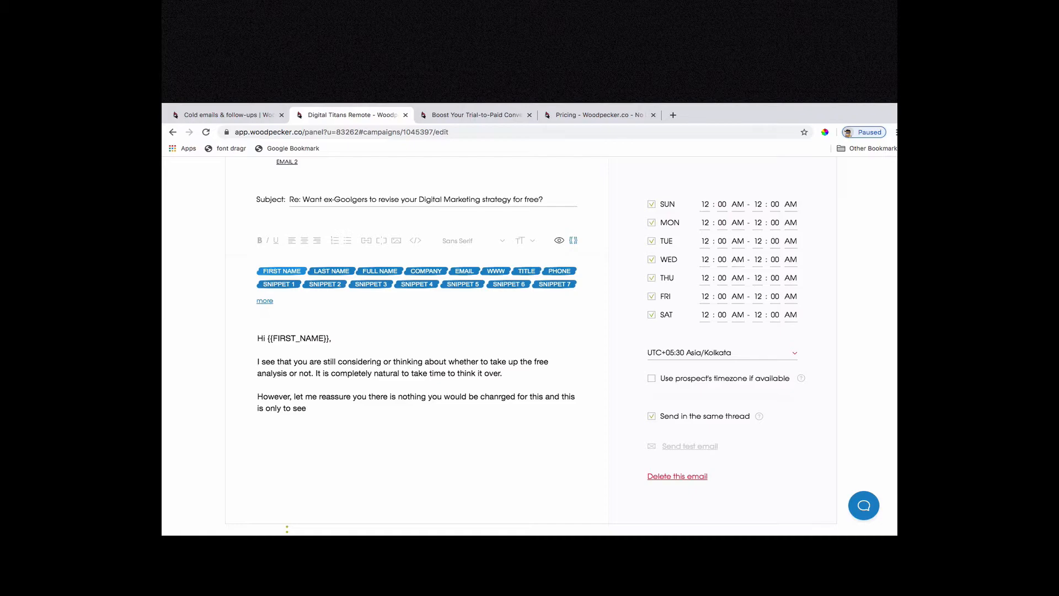
{"action": "type", "text": " how we can "}
{"action": "type", "text": "help up"}
{"action": "key", "text": "BackSpace"}
{"action": "key", "text": "BackSpace"}
{"action": "type", "text": "you you"}
{"action": "key", "text": "BackSpace"}
{"action": "key", "text": "BackSpace"}
{"action": "key", "text": "BackSpace"}
Extend the sentence with ", so you can also understand the skills we could bring to your business and how we".
{"action": "type", "text": ", so you can also understand t"}
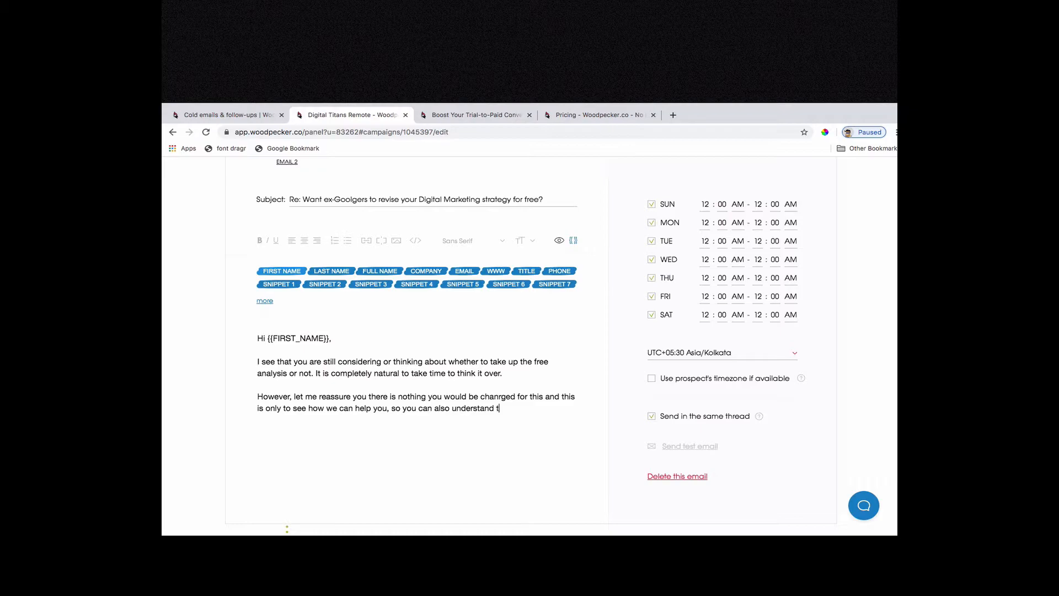
{"action": "type", "text": "he skills we could bring to uo"}
{"action": "key", "text": "BackSpace"}
{"action": "key", "text": "BackSpace"}
{"action": "type", "text": "your business"}
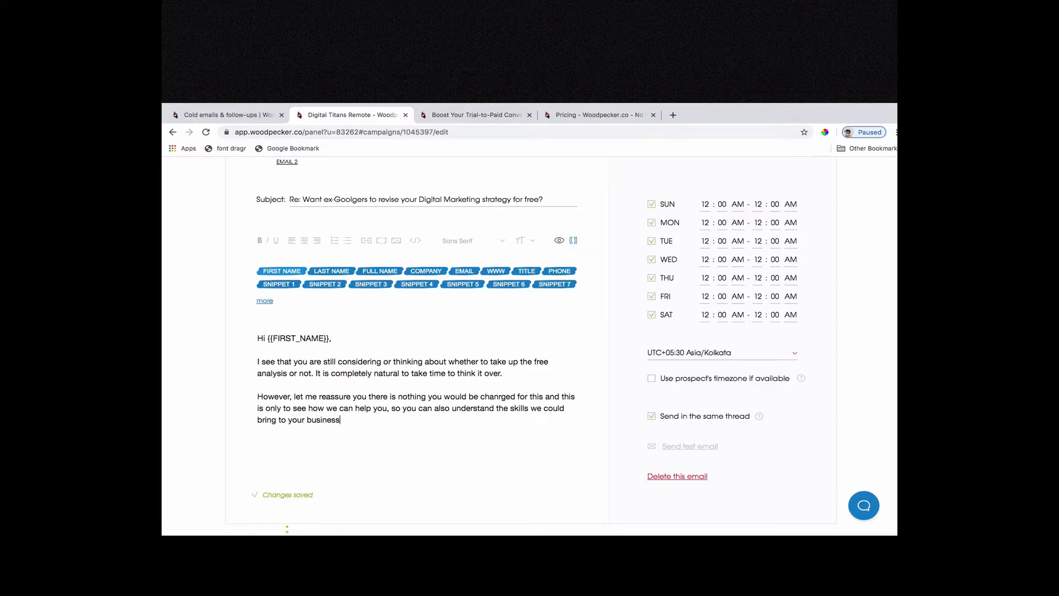
{"action": "type", "text": " and how we ould pot"}
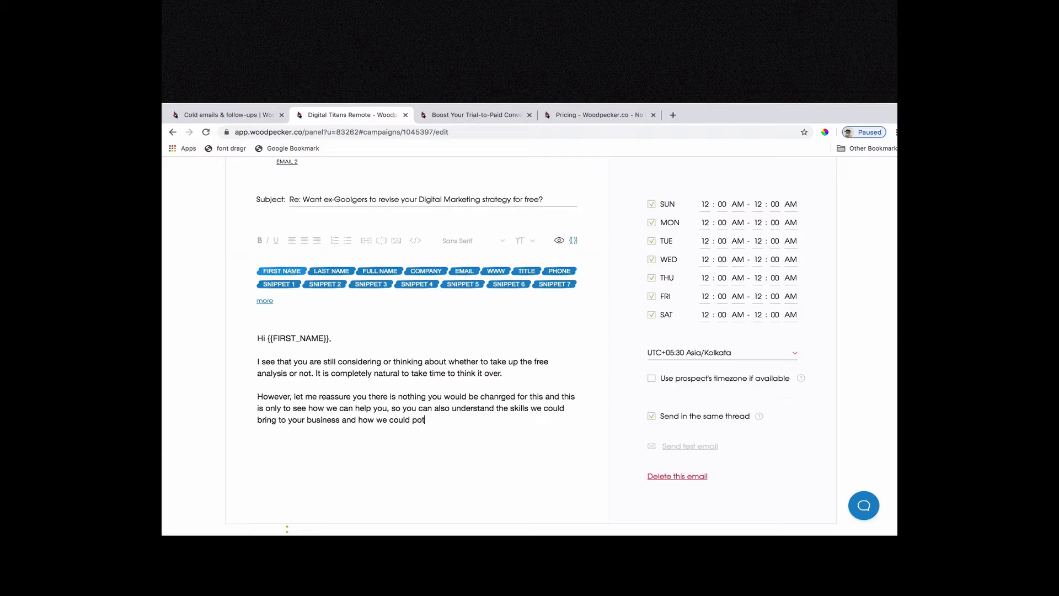
{"action": "type", "text": "entially work as a n extended rte"}
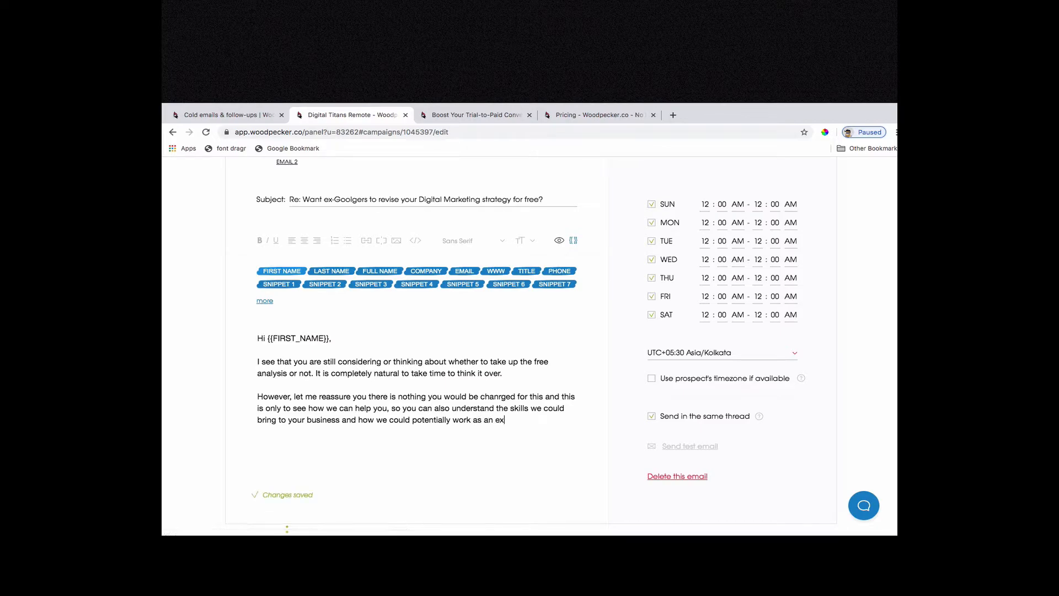
Finish the second paragraph with "could potentially work as an extended team.".
{"action": "key", "text": "BackSpace"}
{"action": "key", "text": "BackSpace"}
{"action": "key", "text": "BackSpace"}
{"action": "type", "text": "team.  "}
{"action": "type", "text": "Just rep"}
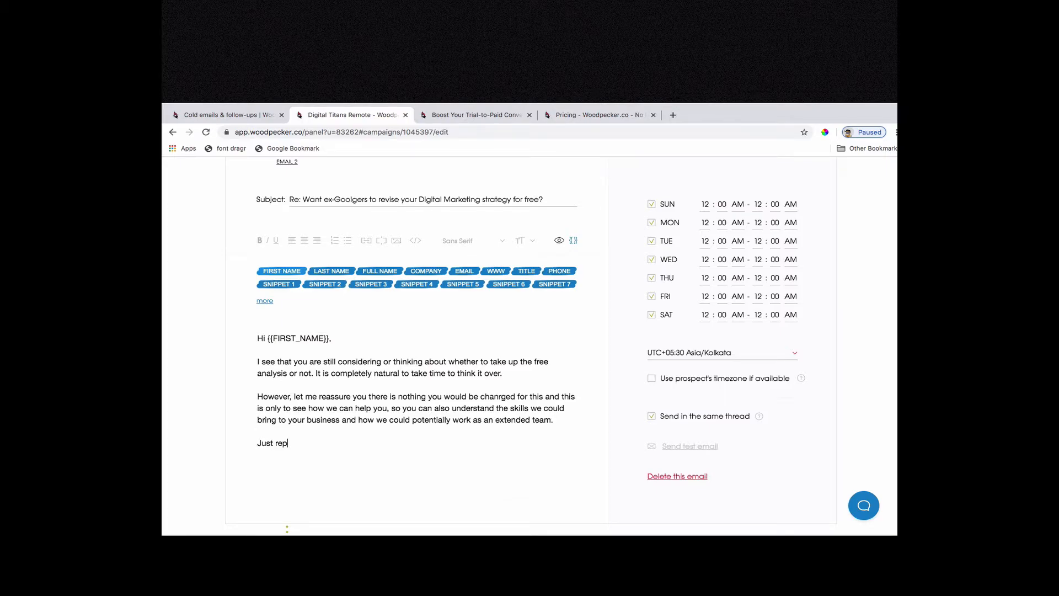
Add the closing line "Look forward to hearing from you." as a separate paragraph.
{"action": "key", "text": "alt+shift+Left"}
{"action": "key", "text": "alt+shift+Left"}
{"action": "type", "text": "Looki"}
{"action": "type", "text": "ng for"}
{"action": "key", "text": "BackSpace"}
{"action": "key", "text": "BackSpace"}
{"action": "key", "text": "BackSpace"}
{"action": "key", "text": "BackSpace"}
{"action": "key", "text": "BackSpace"}
{"action": "key", "text": "BackSpace"}
{"action": "key", "text": "BackSpace"}
{"action": "key", "text": "BackSpace"}
{"action": "type", "text": "forward to hearing from y"}
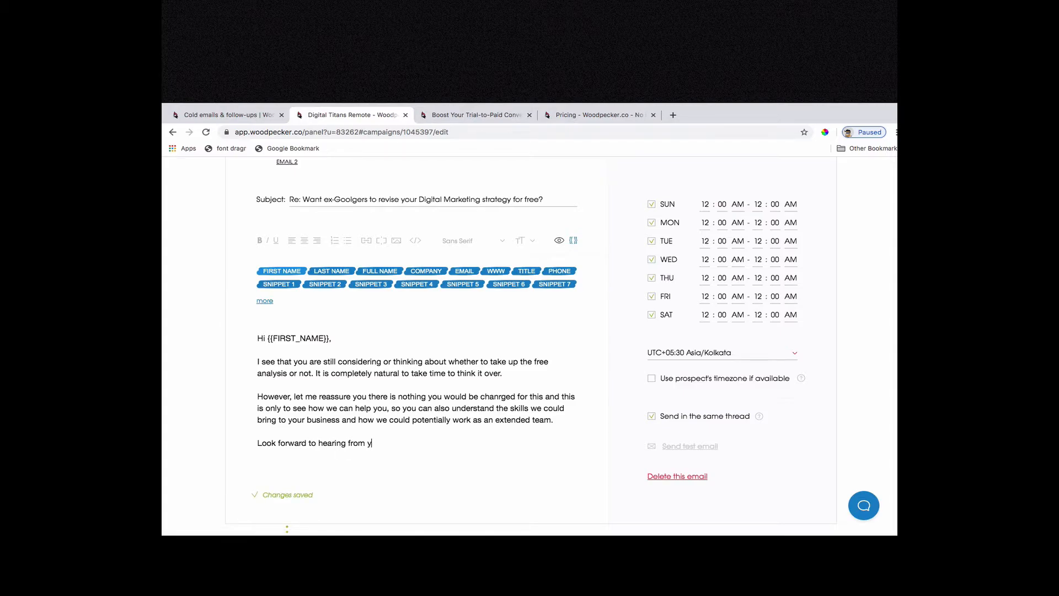
{"action": "type", "text": "ou."}
Sign off the email with "Cheers," and the sender's initials on separate lines.
{"action": "key", "text": "Return"}
{"action": "key", "text": "Return"}
{"action": "type", "text": "Cheers,"}
{"action": "key", "text": "Return"}
{"action": "key", "text": "Return"}
{"action": "type", "text": "KC"}
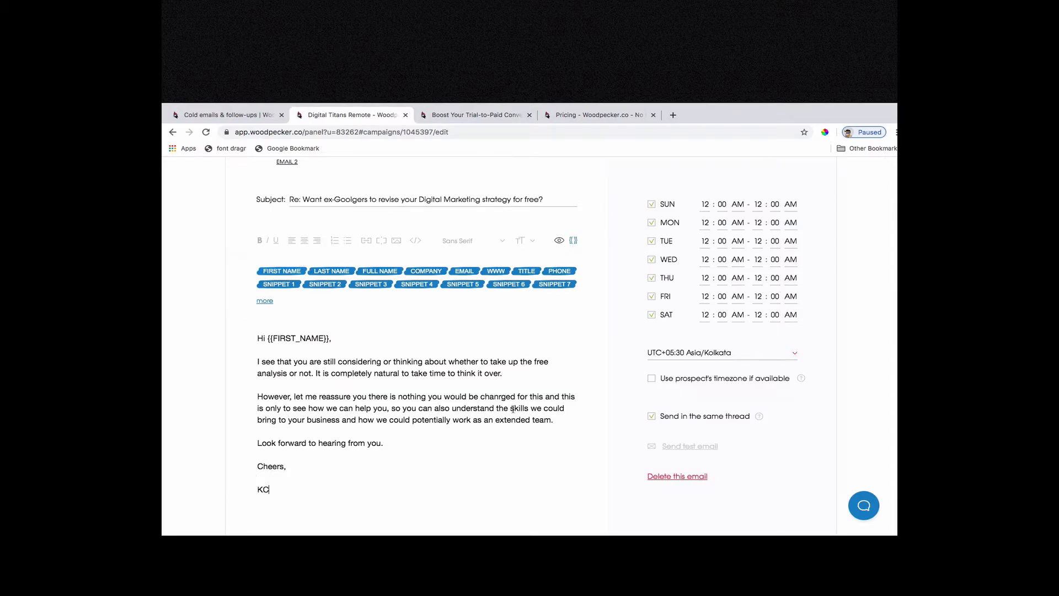
Switch to the NO branch's Email 2 and start editing its empty body.
{"action": "scroll", "coordinate": [511, 407], "scroll_direction": "down", "scroll_amount": 4}
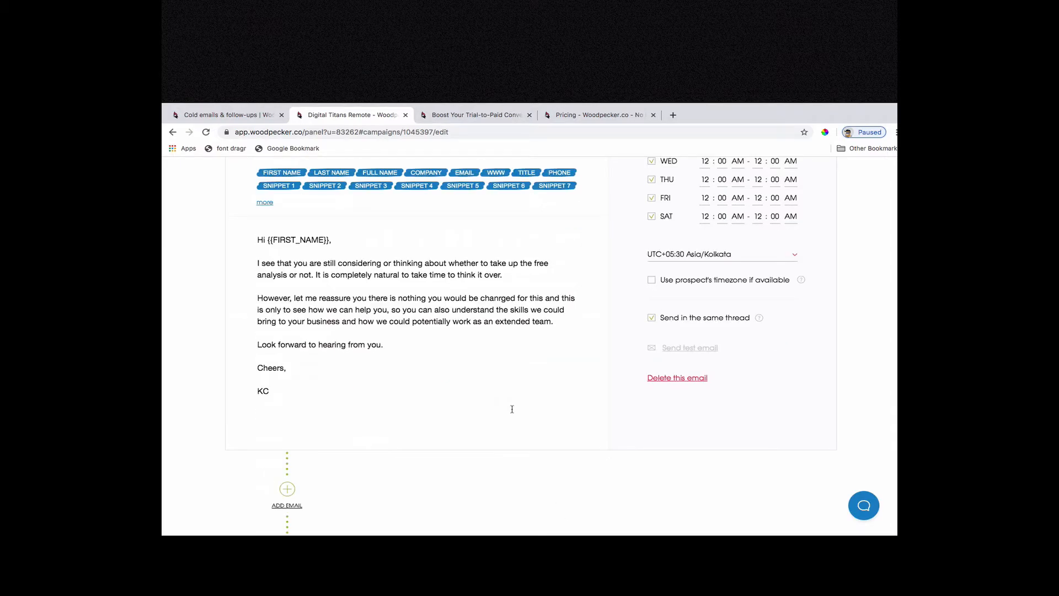
{"action": "scroll", "coordinate": [512, 412], "scroll_direction": "up", "scroll_amount": 7}
{"action": "scroll", "coordinate": [515, 415], "scroll_direction": "down", "scroll_amount": 1}
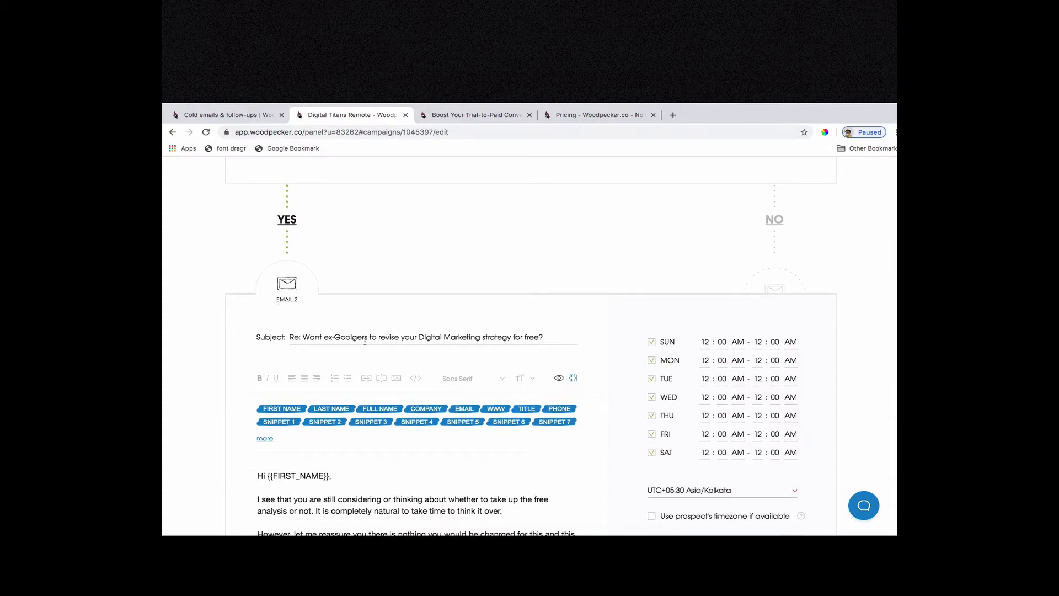
{"action": "scroll", "coordinate": [525, 426], "scroll_direction": "down", "scroll_amount": 4}
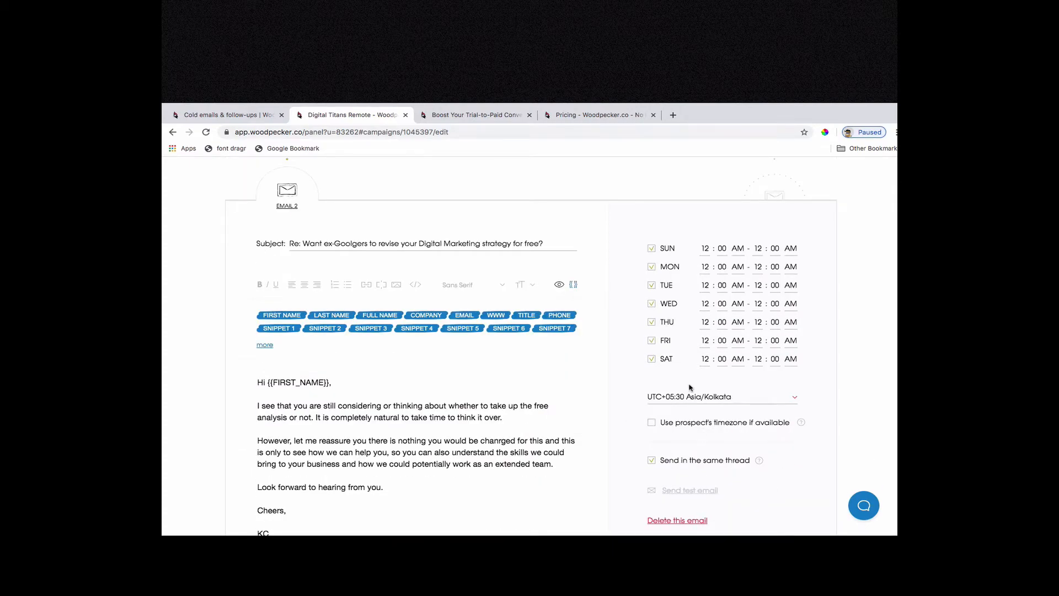
{"action": "scroll", "coordinate": [692, 389], "scroll_direction": "up", "scroll_amount": 8}
{"action": "left_click", "coordinate": [775, 353]}
{"action": "scroll", "coordinate": [779, 349], "scroll_direction": "down", "scroll_amount": 5}
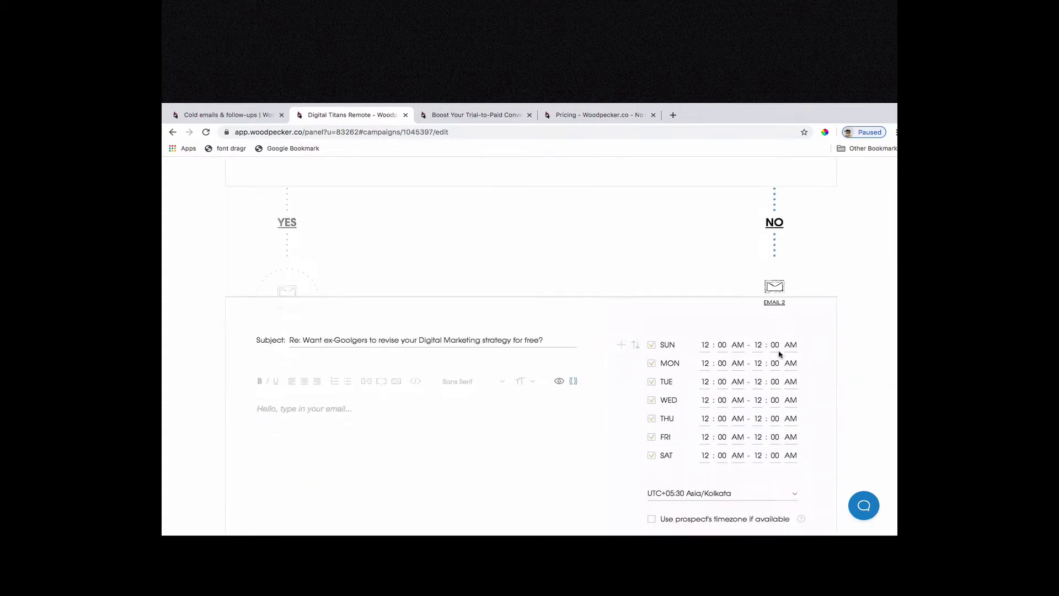
{"action": "left_click", "coordinate": [304, 413]}
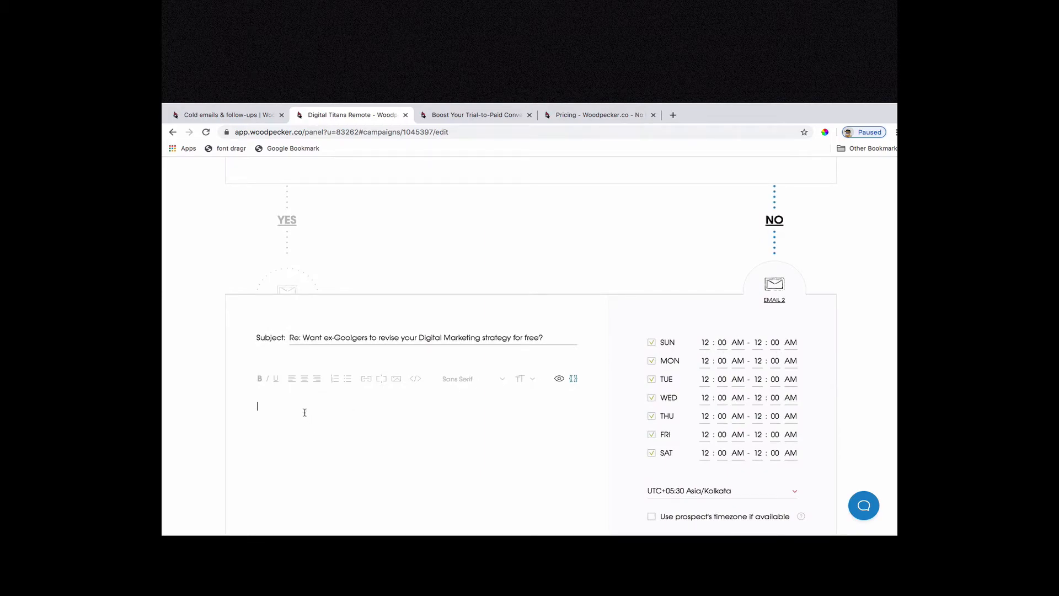
{"action": "type", "text": "Hi"}
{"action": "left_click", "coordinate": [415, 379]}
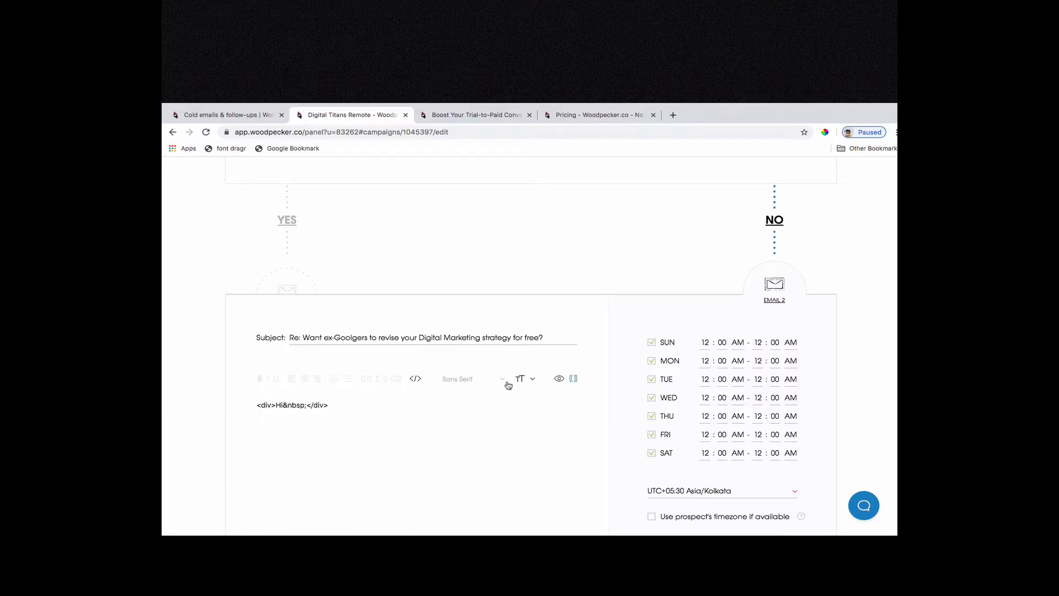
{"action": "left_click", "coordinate": [415, 379]}
Make the NO branch's email body read "Hi {{FIRST_NAME}}", using the first-name snippet once.
{"action": "left_click", "coordinate": [574, 379]}
{"action": "left_click", "coordinate": [293, 411]}
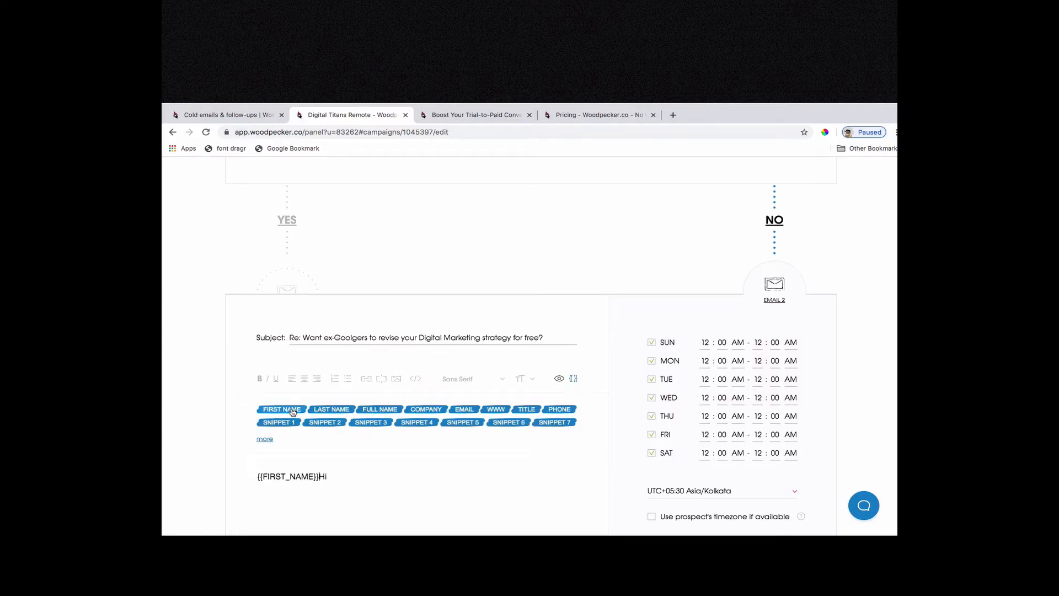
{"action": "key", "text": "super+a"}
{"action": "type", "text": "Hi"}
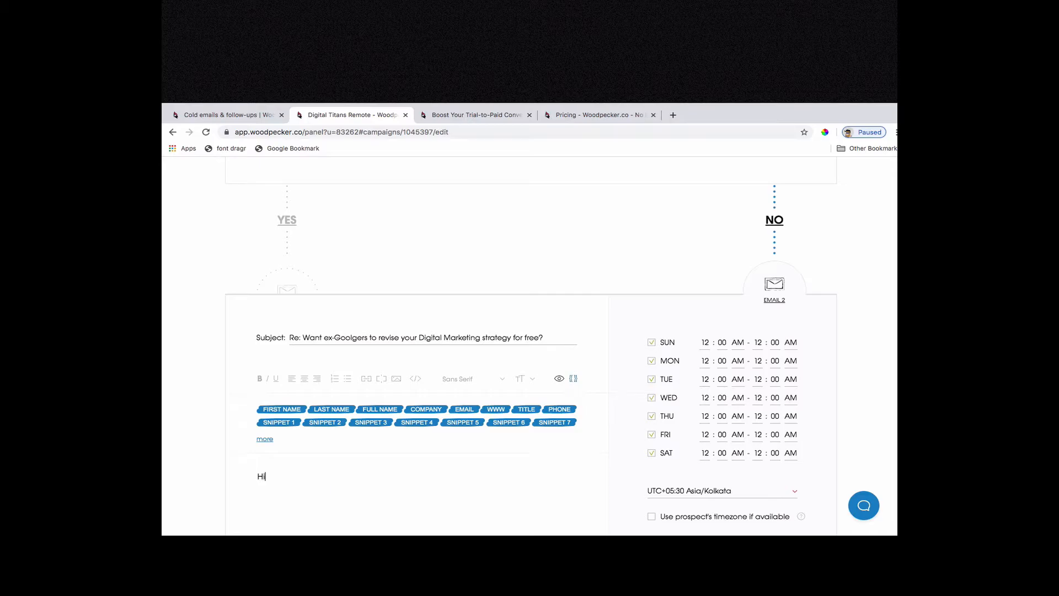
{"action": "double_click", "coordinate": [289, 410]}
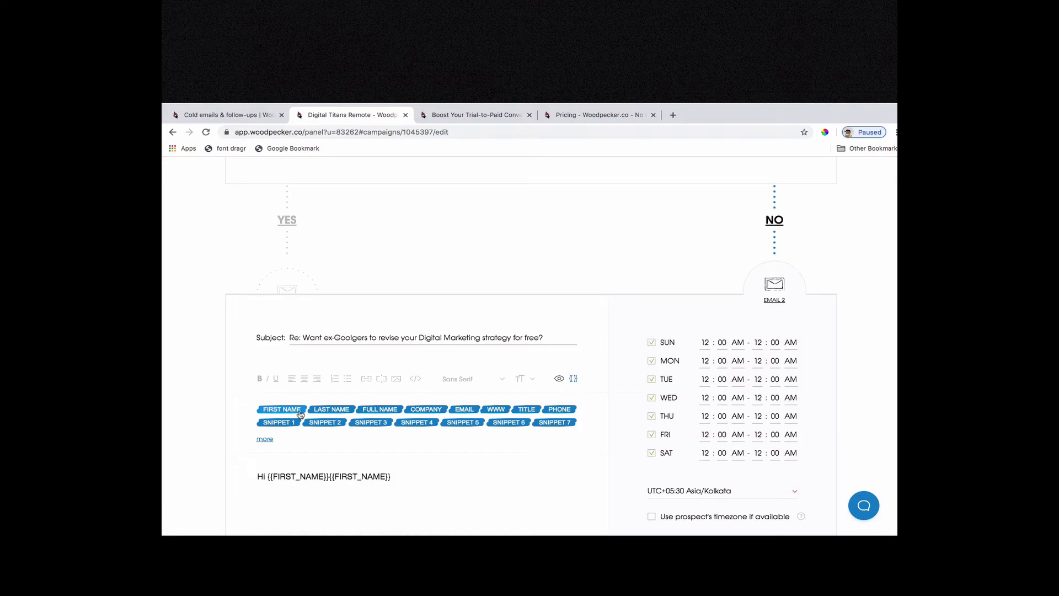
{"action": "left_click_drag", "start_coordinate": [391, 476], "coordinate": [332, 477]}
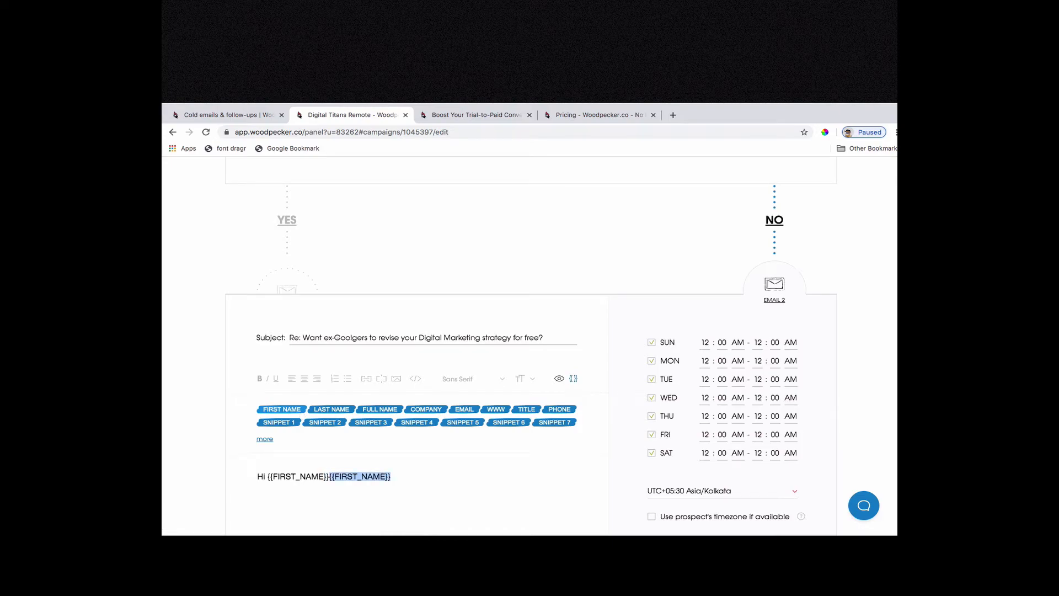
{"action": "key", "text": "BackSpace"}
Start a paragraph below the greeting with "I can totally understand that you may be busy and".
{"action": "type", "text": "can totalyy"}
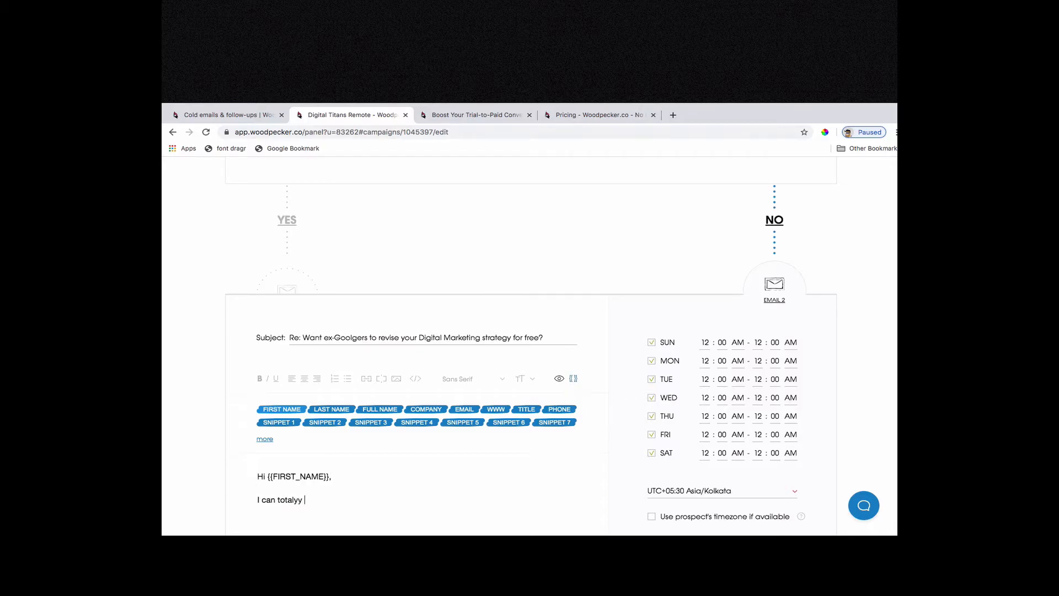
{"action": "key", "text": "BackSpace"}
{"action": "key", "text": "BackSpace"}
{"action": "key", "text": "BackSpace"}
{"action": "key", "text": "BackSpace"}
{"action": "type", "text": "lly undertsnad that"}
{"action": "key", "text": "shift+alt+Left"}
{"action": "key", "text": "shift+alt+Left"}
{"action": "type", "text": "understand that you may be busy and"}
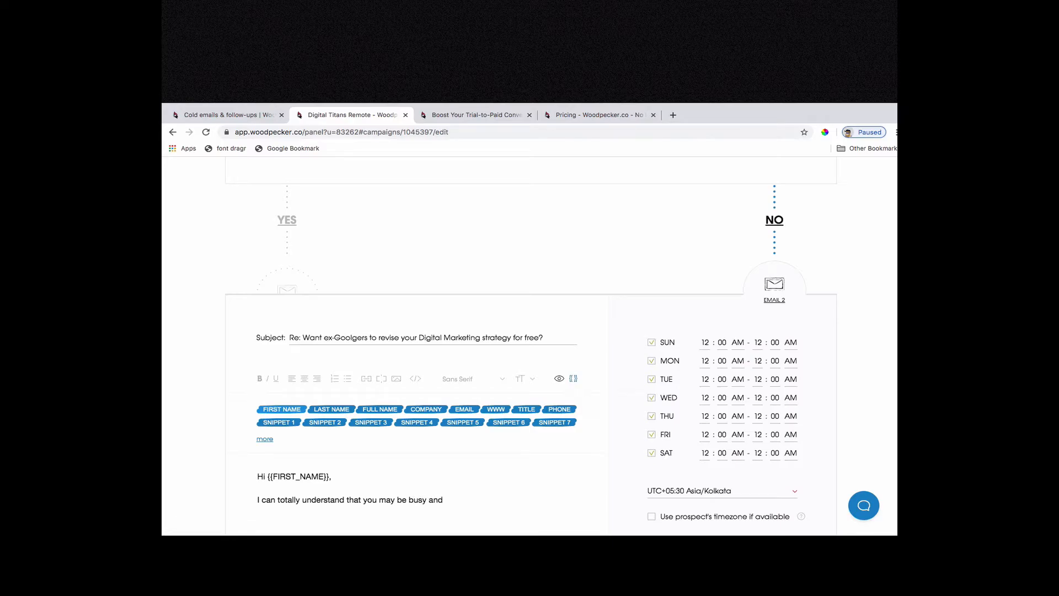
{"action": "type", "text": " you may skipped my previous email. Let me summarise"}
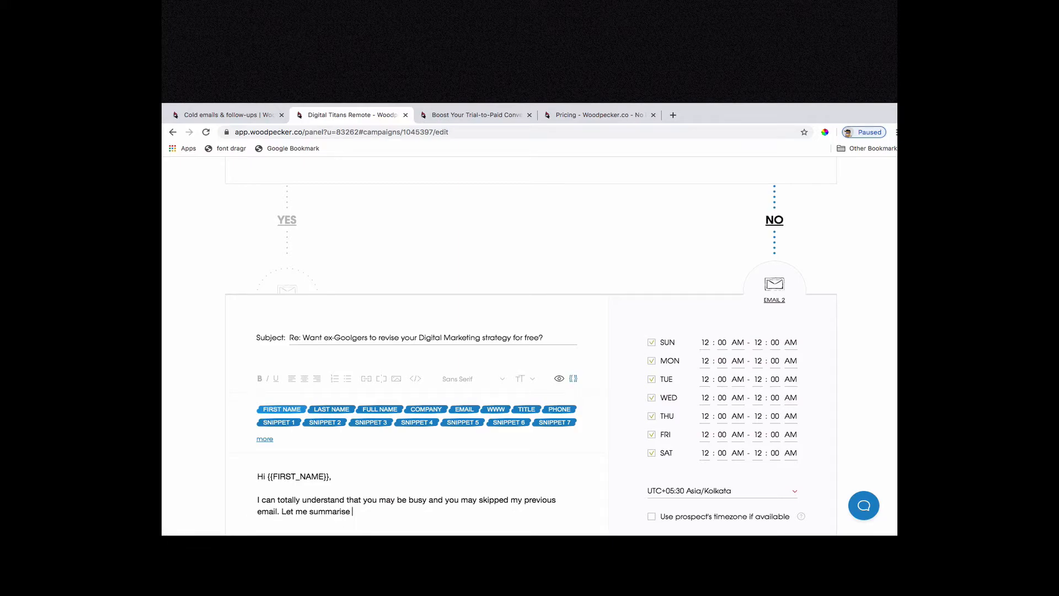
{"action": "type", "text": " what this si"}
Complete the paragraph with "you may skipped my previous email. Let me summarise what this is all about.".
{"action": "key", "text": "BackSpace"}
{"action": "type", "text": "is all about"}
{"action": "type", "text": "."}
Start a new paragraph with "I am an ex Google amumni with over 15 years if industry experience as far as Digital Marketing".
{"action": "key", "text": "Return"}
{"action": "type", "text": "I am an ex Goodle amumni with over 15"}
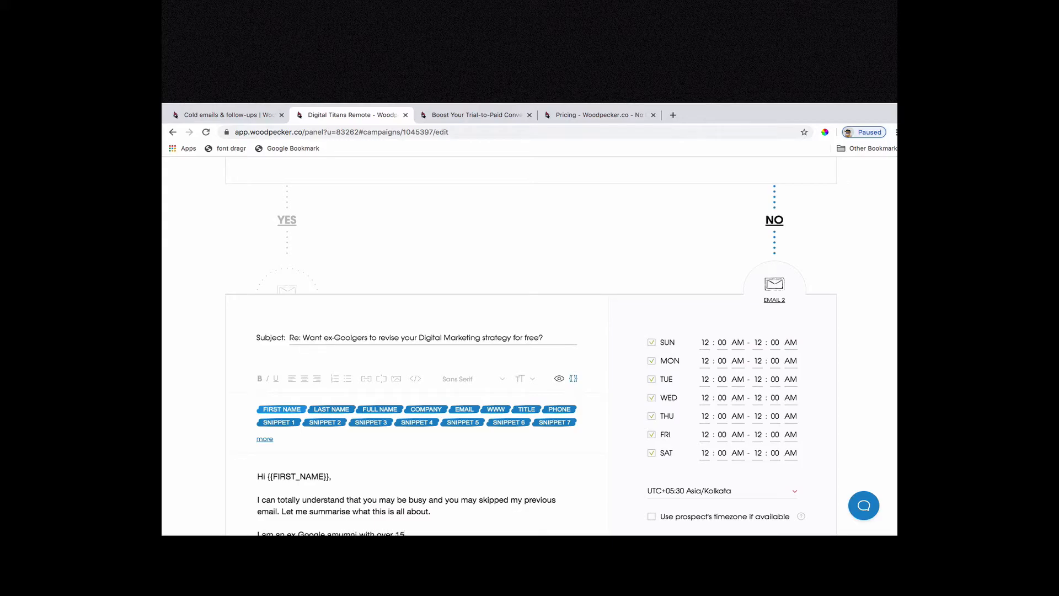
{"action": "type", "text": "in industry experience as far as Digital Market"}
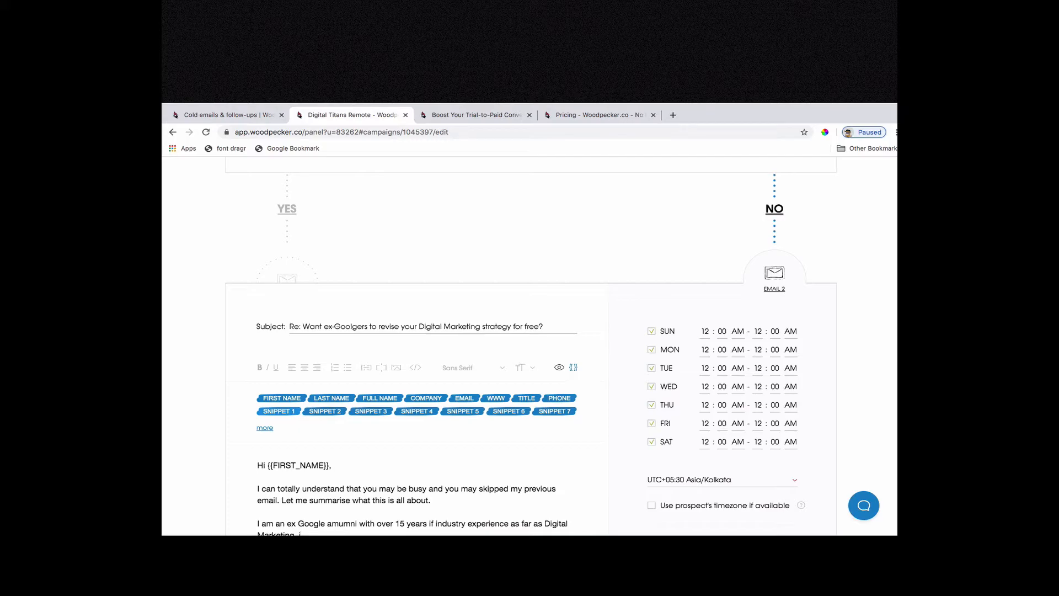
{"action": "type", "text": "ing. I have seen th"}
{"action": "type", "text": "inks"}
{"action": "type", "text": " evolve"}
{"action": "type", "text": " over a"}
{"action": "type", "text": "he deca"}
{"action": "type", "text": "de and a"}
Continue the paragraph after "Digital Marketing" with "I have seen things evolve over the decade and a half." and bold "decade and a half.".
{"action": "key", "text": "shift+alt+Left"}
{"action": "key", "text": "shift+alt+Left"}
{"action": "key", "text": "shift+alt+Left"}
{"action": "key", "text": "shift+alt+Left"}
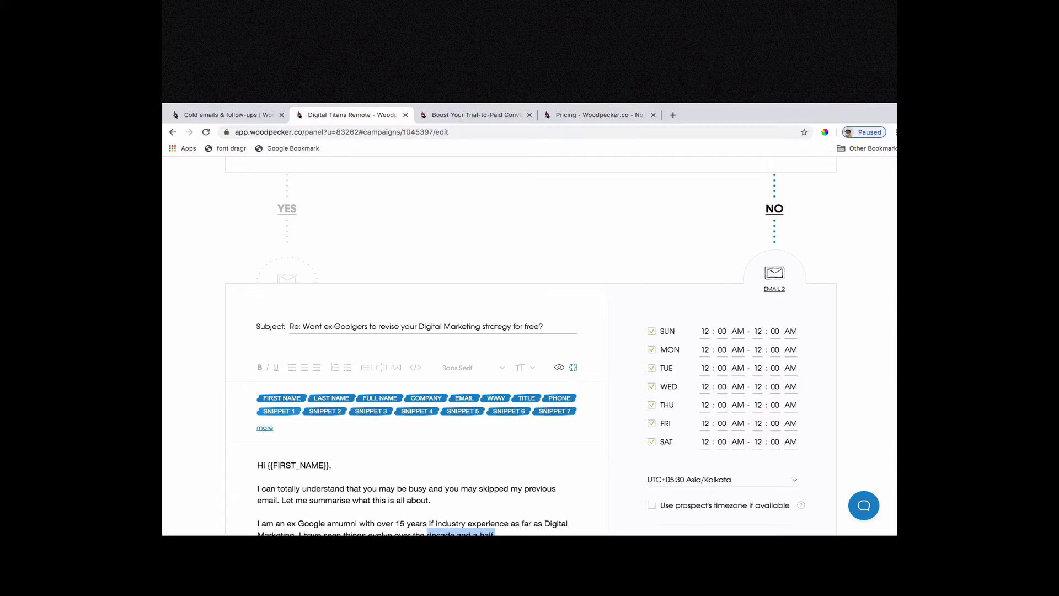
{"action": "key", "text": "super+b"}
Start a new paragraph in regular weight with "This is an effort to familiarise yo".
{"action": "scroll", "coordinate": [531, 346], "scroll_direction": "down", "scroll_amount": 3}
{"action": "key", "text": "Return"}
{"action": "key", "text": "Return"}
{"action": "type", "text": "This"}
{"action": "key", "text": "shift+super+Left"}
{"action": "key", "text": "super+b"}
{"action": "key", "text": "Right"}
{"action": "type", "text": "is an effort to familiarise "}
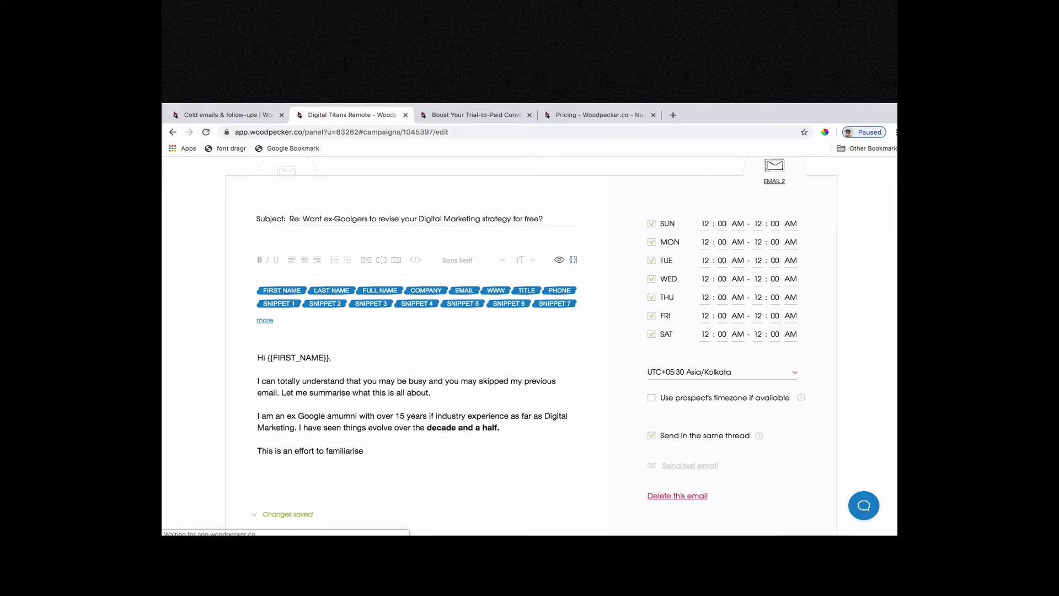
{"action": "type", "text": "yo"}
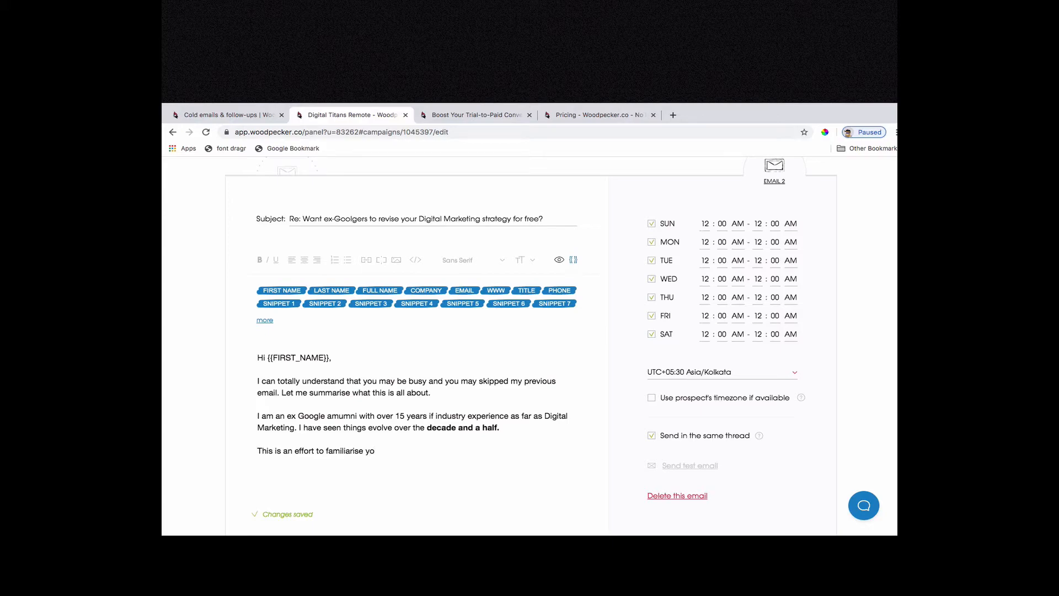
Replace "familiarise yo" with "get to know you and your business and".
{"action": "key", "text": "shift+Left"}
{"action": "key", "text": "shift+Left"}
{"action": "key", "text": "shift+Left"}
{"action": "key", "text": "shift+Left"}
{"action": "key", "text": "shift+Left"}
{"action": "key", "text": "shift+Left"}
{"action": "key", "text": "shift+Left"}
{"action": "key", "text": "shift+Left"}
{"action": "key", "text": "shift+Left"}
{"action": "key", "text": "shift+Left"}
{"action": "key", "text": "shift+Left"}
{"action": "key", "text": "shift+Left"}
{"action": "key", "text": "shift+Left"}
{"action": "key", "text": "shift+Left"}
{"action": "key", "text": "shift+Left"}
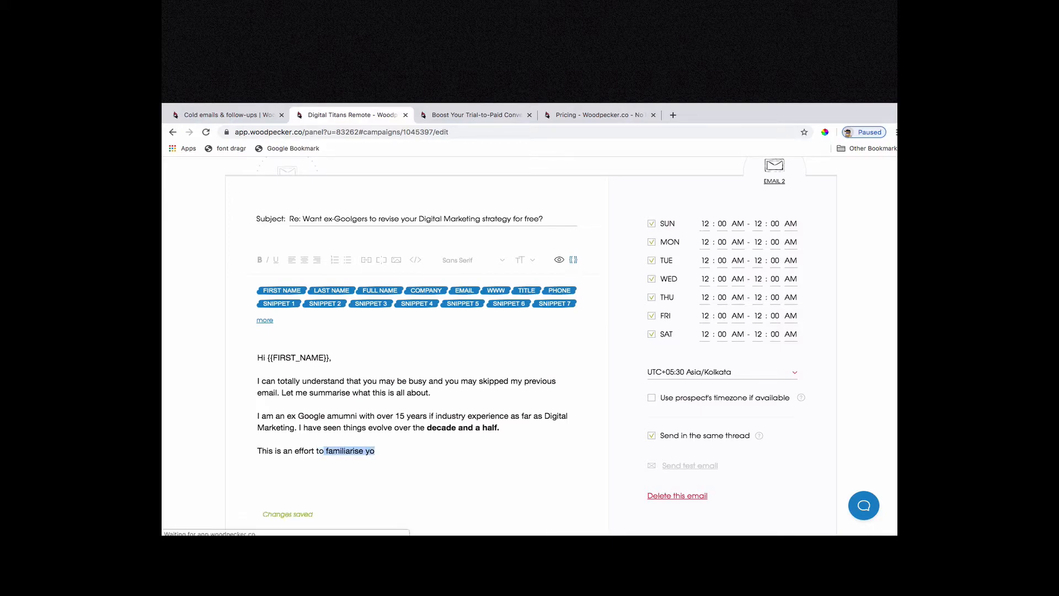
{"action": "type", "text": "get"}
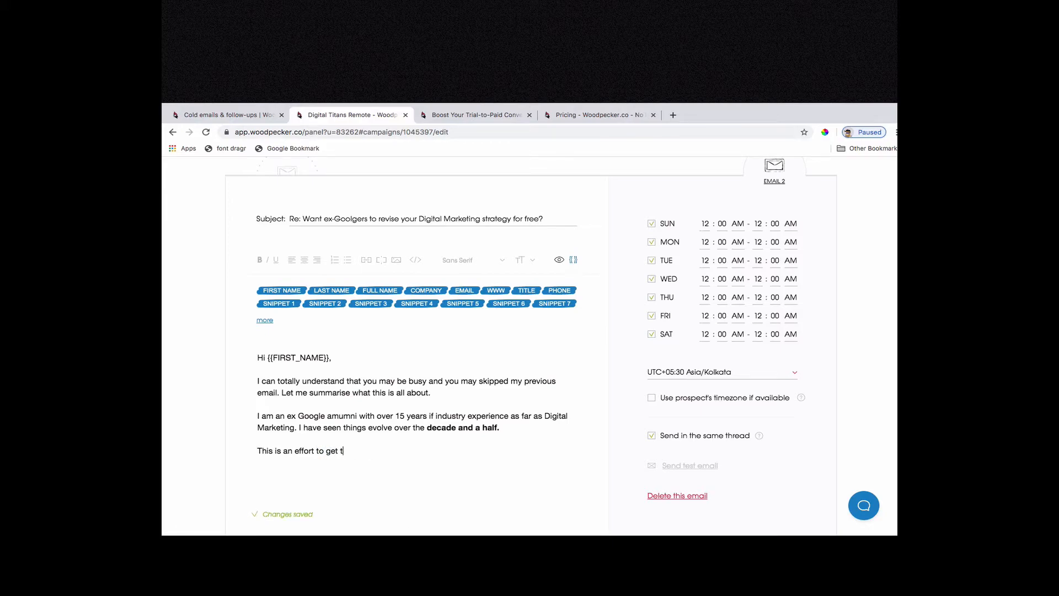
{"action": "key", "text": "BackSpace"}
{"action": "type", "text": "to know your"}
{"action": "type", "text": " and your bus"}
{"action": "type", "text": "ies"}
{"action": "key", "text": "BackSpace"}
{"action": "key", "text": "BackSpace"}
{"action": "type", "text": "ness and "}
{"action": "type", "text": "as a one time coute"}
{"action": "type", "text": "st we"}
Continue the sentence with "as a one time courtesy and as a".
{"action": "key", "text": "BackSpace"}
{"action": "key", "text": "BackSpace"}
{"action": "key", "text": "BackSpace"}
{"action": "key", "text": "BackSpace"}
{"action": "key", "text": "BackSpace"}
{"action": "key", "text": "BackSpace"}
{"action": "type", "text": "rtesy and as a"}
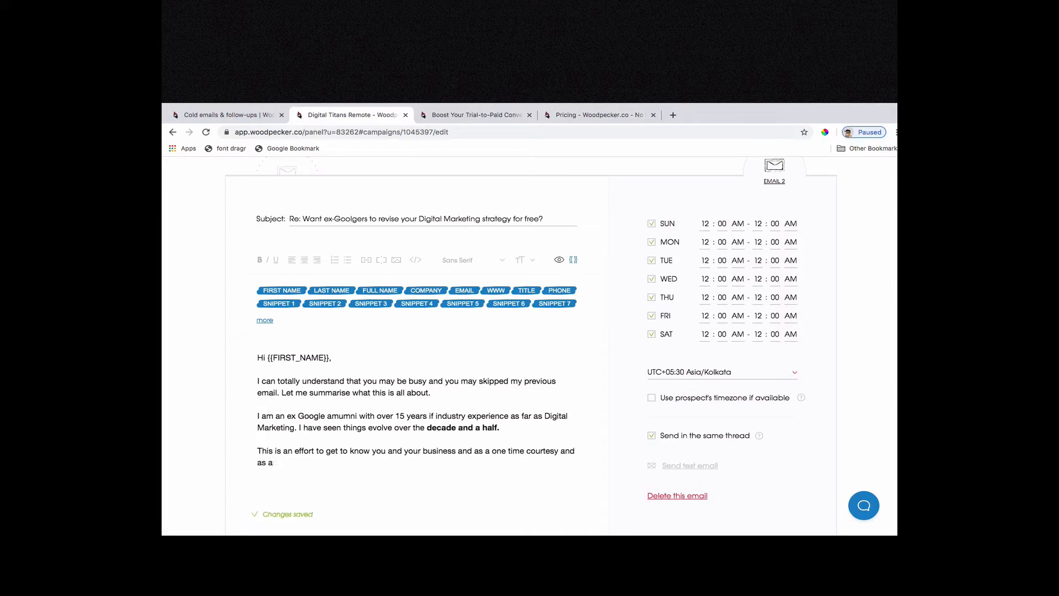
{"action": "type", "text": "n actwelcome gesture, we are willong"}
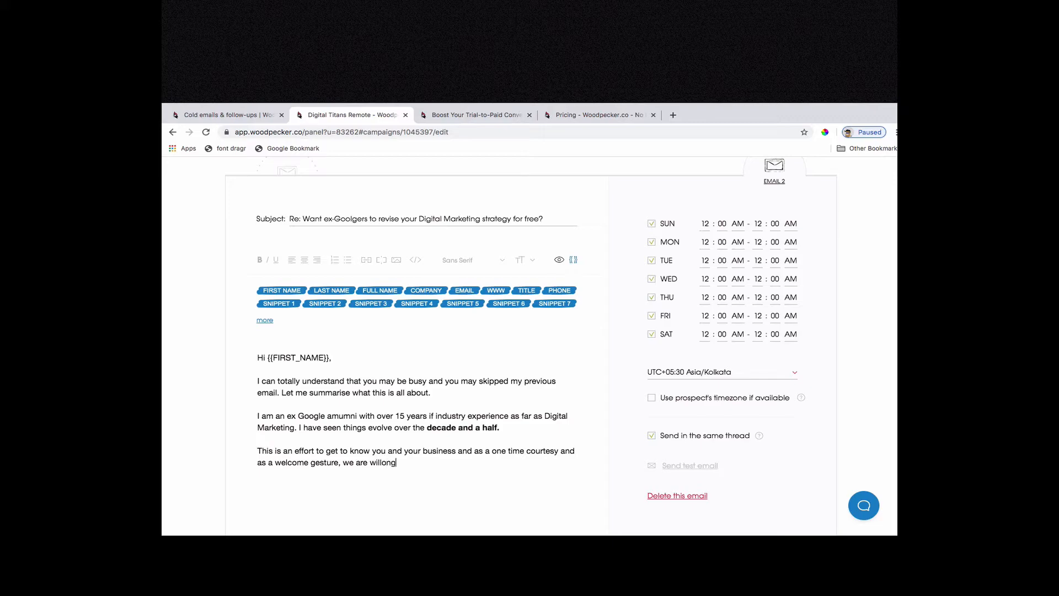
{"action": "key", "text": "BackSpace"}
{"action": "key", "text": "BackSpace"}
{"action": "key", "text": "BackSpace"}
{"action": "type", "text": "ing to revise your Digital Market"}
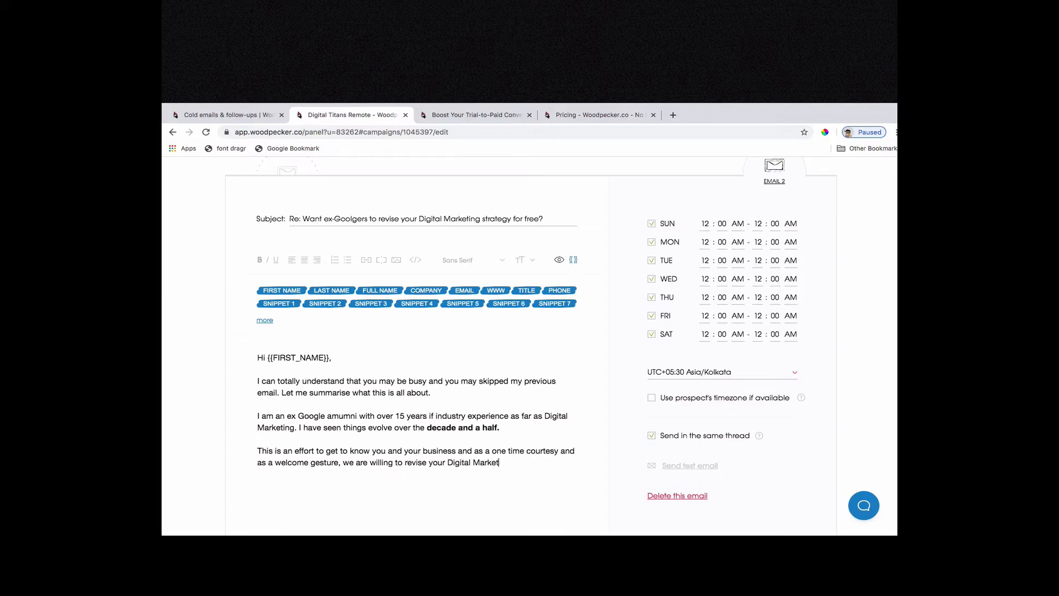
{"action": "type", "text": "ing stragtegy, suggest any changes"}
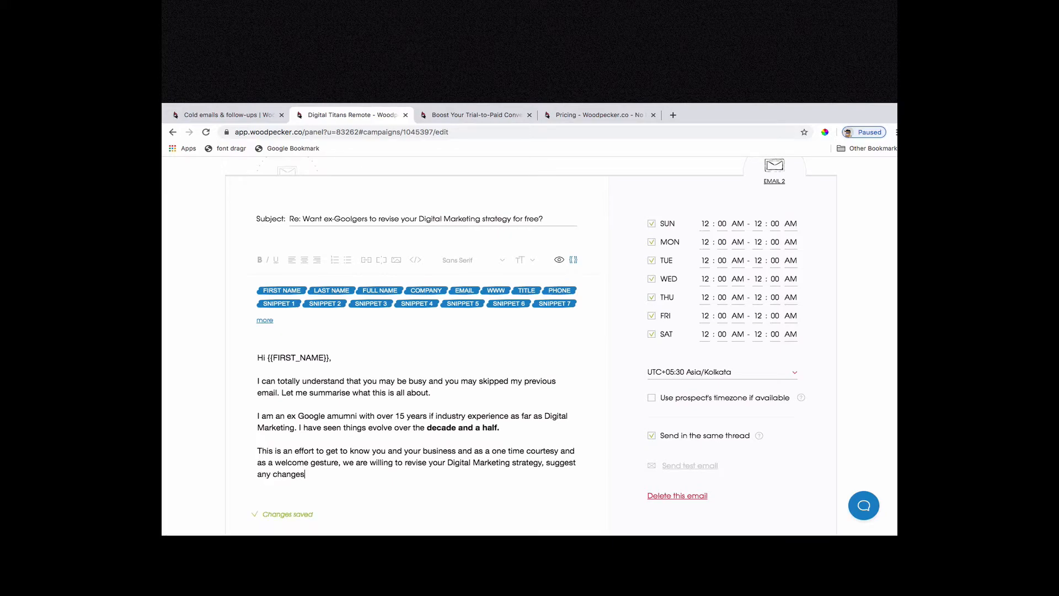
{"action": "type", "text": " and help you save atlleas"}
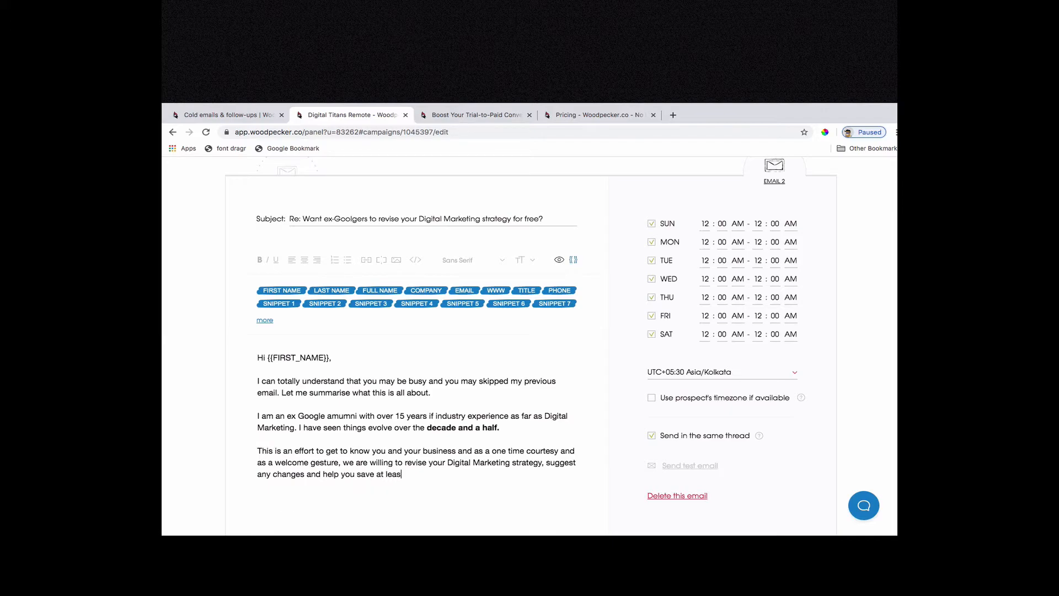
{"action": "type", "text": "t 10% if"}
Extend the sentence with "you save at least 10% of your marketing spend, which is very".
{"action": "key", "text": "BackSpace"}
{"action": "key", "text": "BackSpace"}
{"action": "key", "text": "BackSpace"}
{"action": "type", "text": "of your mak"}
{"action": "type", "text": "keting spend, which is very"}
Reword the ending after "which" so it continues with "is really".
{"action": "key", "text": "alt+shift+Left"}
{"action": "key", "text": "alt+shift+Left"}
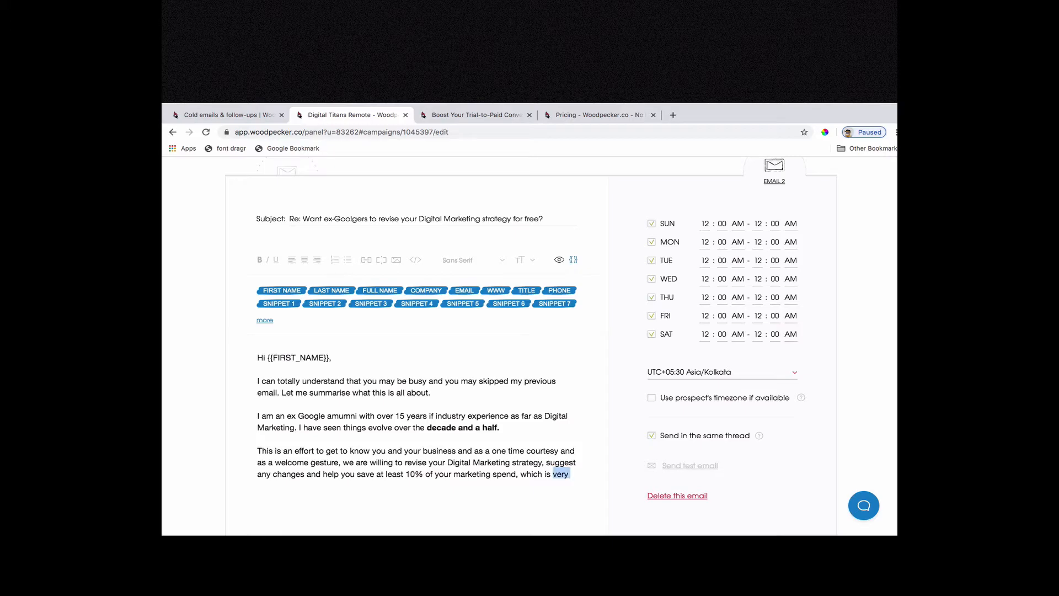
{"action": "type", "text": "could be really"}
{"action": "key", "text": "alt+shift+Left"}
{"action": "type", "text": "is really"}
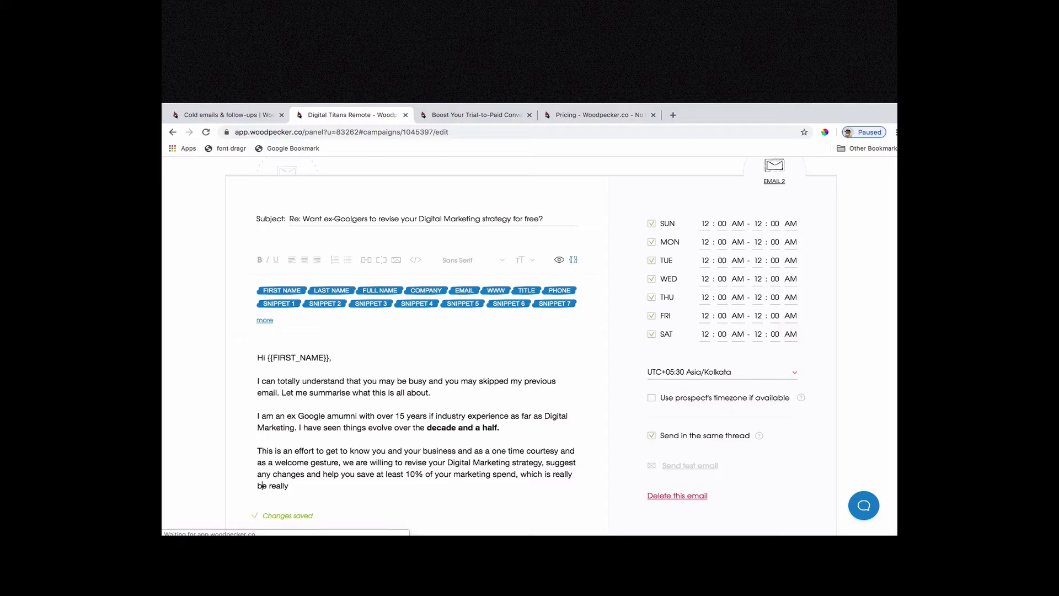
Remove the leftover words and finish the sentence with "importnat during these hours.".
{"action": "key", "text": "super+shift+Right"}
{"action": "type", "text": "imp"}
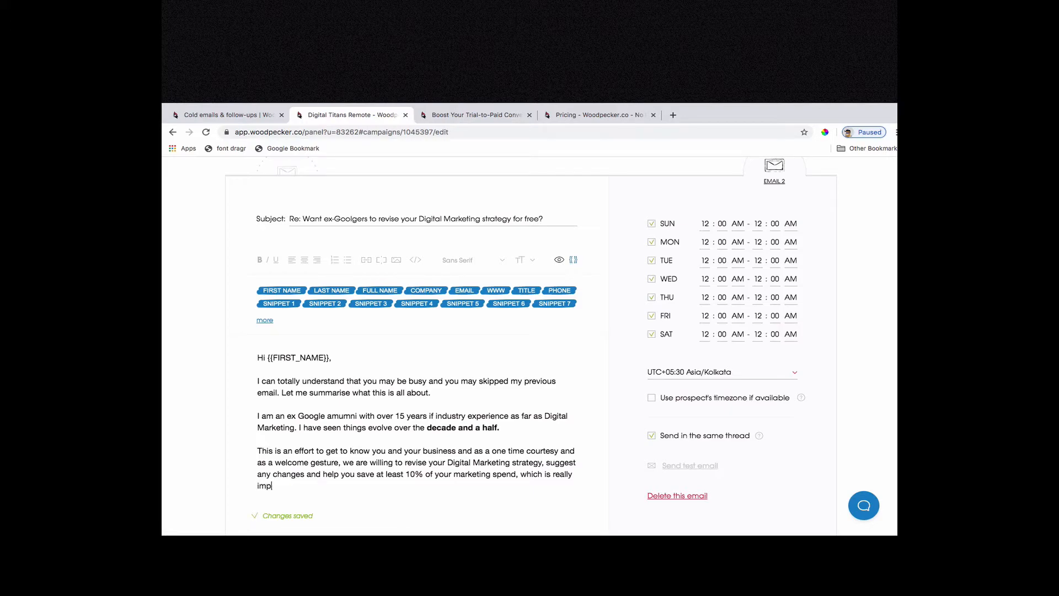
{"action": "type", "text": "ortnat during these hours."}
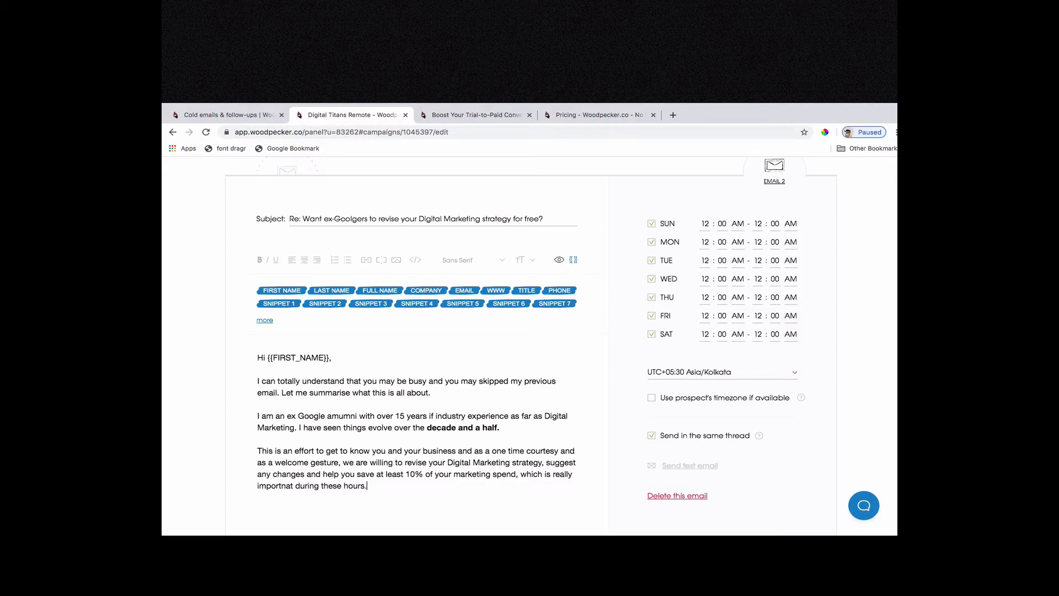
{"action": "type", "text": "Cheers,"}
{"action": "type", "text": "Kc"}
{"action": "type", "text": "rishna Chaitan"}
{"action": "type", "text": "ya"}
Add the sign-off "Cheers," followed by the sender's full name.
{"action": "key", "text": "Return"}
{"action": "type", "text": "www."}
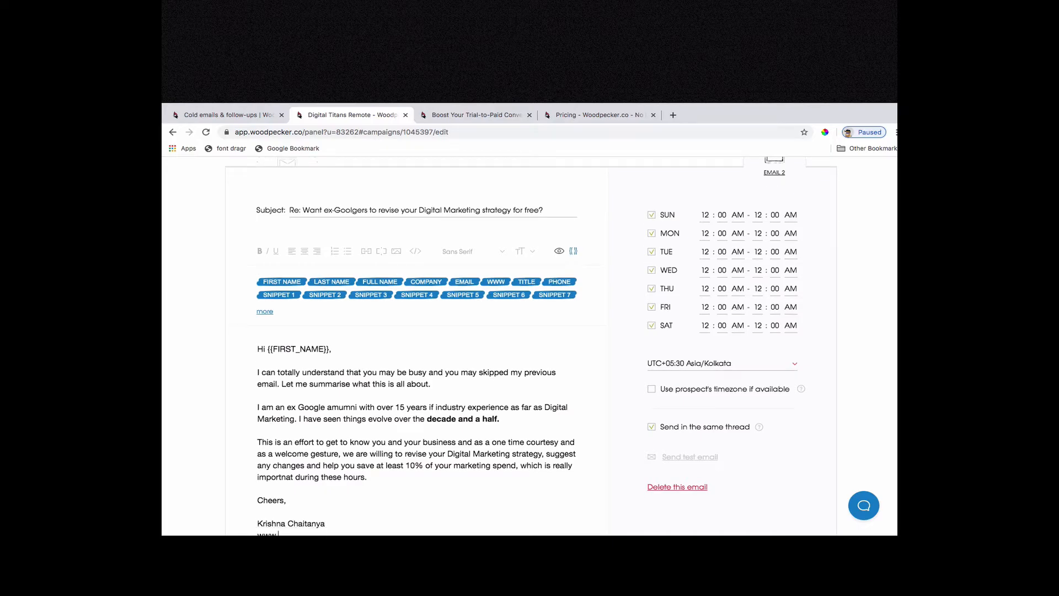
{"action": "type", "text": "linkedin.com/in/iamKC"}
{"action": "key", "text": "Return"}
{"action": "type", "text": "w"}
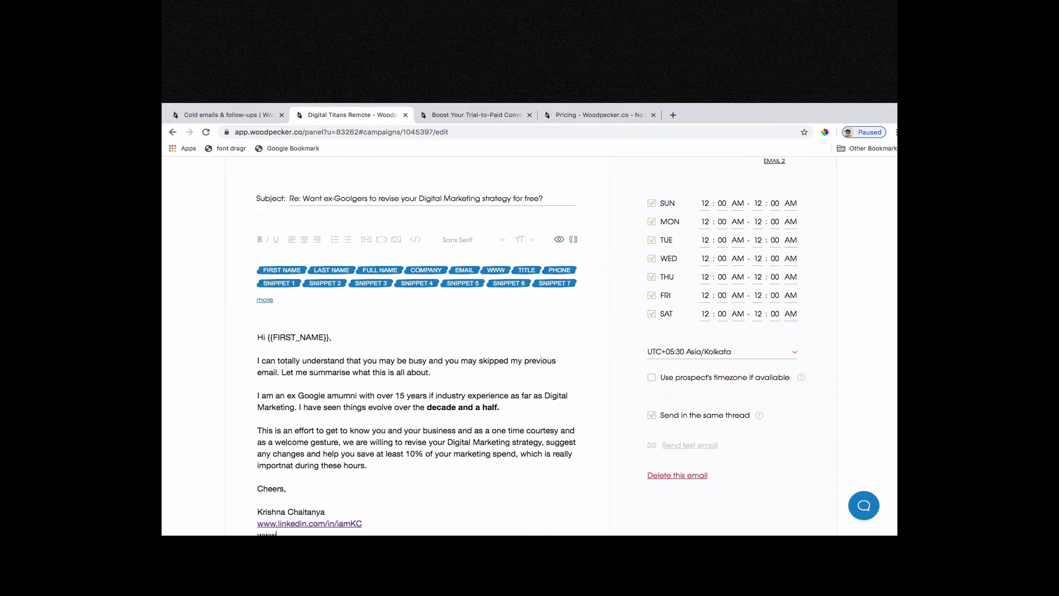
{"action": "type", "text": "ww.youtube.com/c/DigitalTitans"}
{"action": "scroll", "coordinate": [437, 300], "scroll_direction": "down", "scroll_amount": 5}
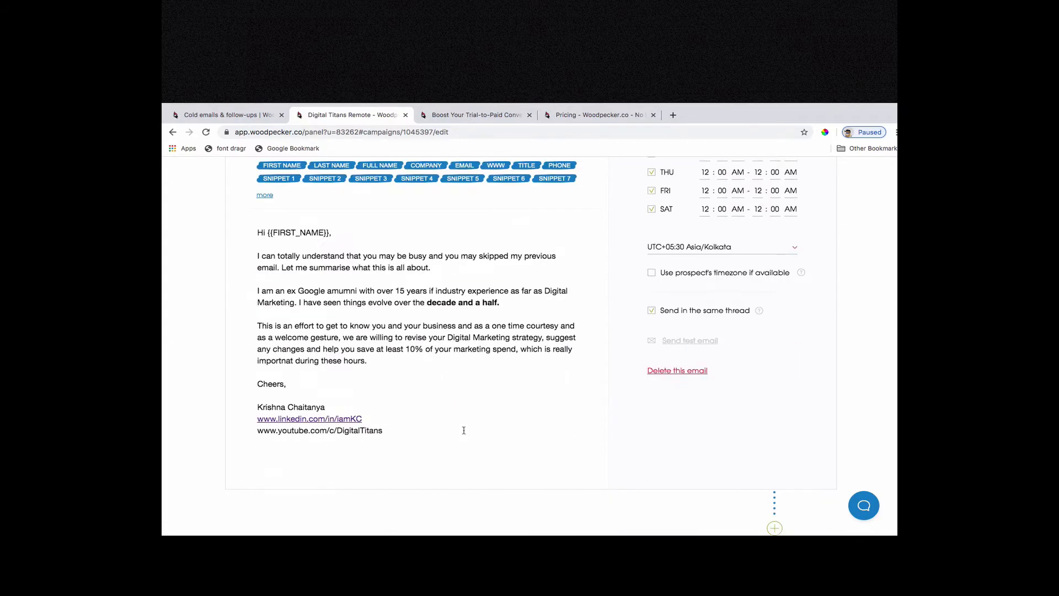
Review the NO branch's email and the opened-email condition, plus the YES branch's email and its follow-up option.
{"action": "scroll", "coordinate": [516, 381], "scroll_direction": "up", "scroll_amount": 4}
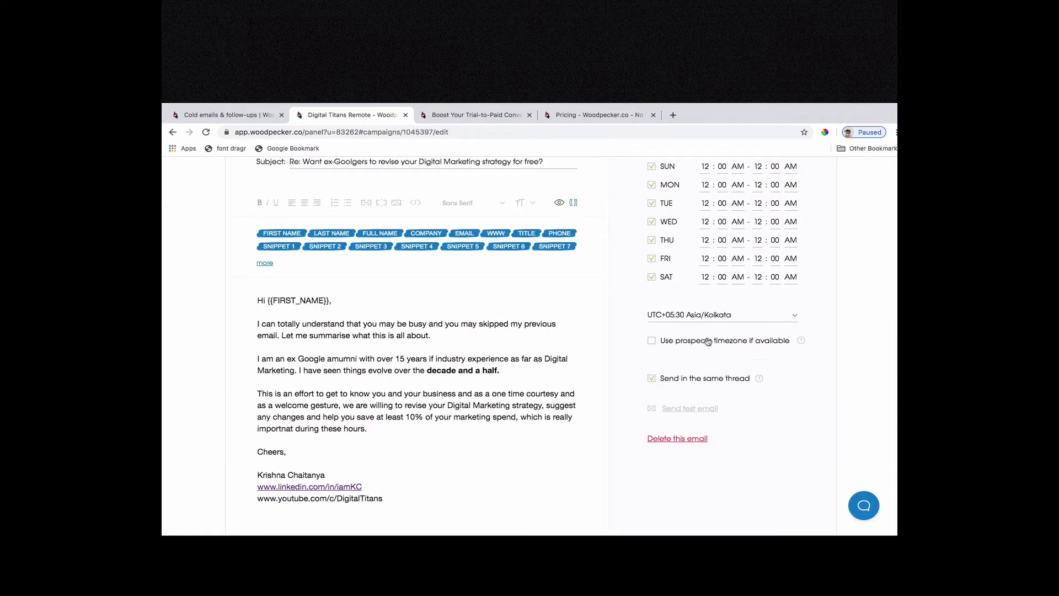
{"action": "scroll", "coordinate": [531, 330], "scroll_direction": "up", "scroll_amount": 5}
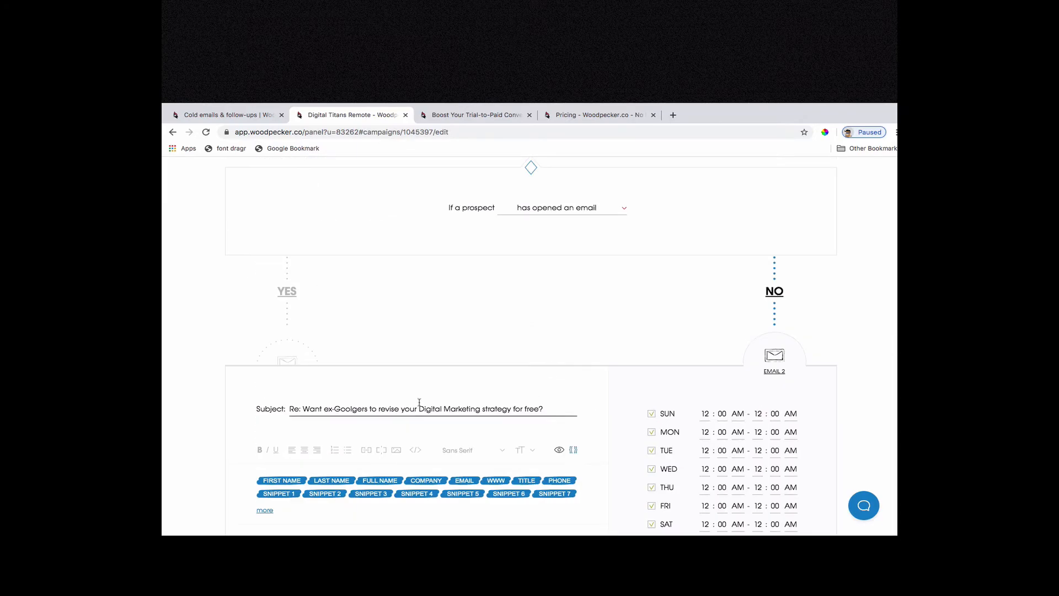
{"action": "scroll", "coordinate": [426, 398], "scroll_direction": "down", "scroll_amount": 10}
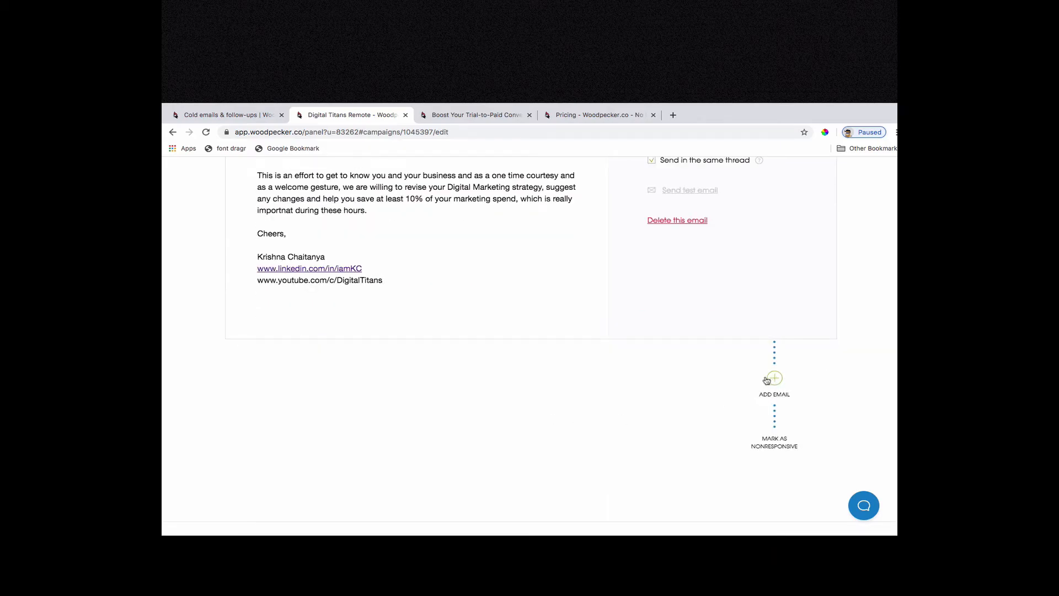
{"action": "scroll", "coordinate": [469, 393], "scroll_direction": "up", "scroll_amount": 8}
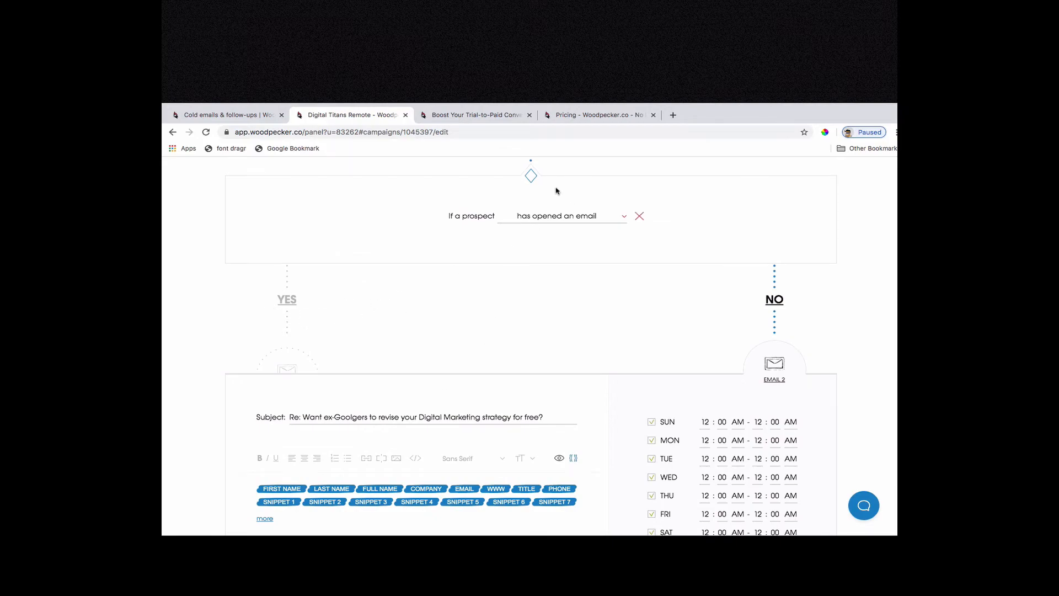
{"action": "scroll", "coordinate": [532, 188], "scroll_direction": "up", "scroll_amount": 1}
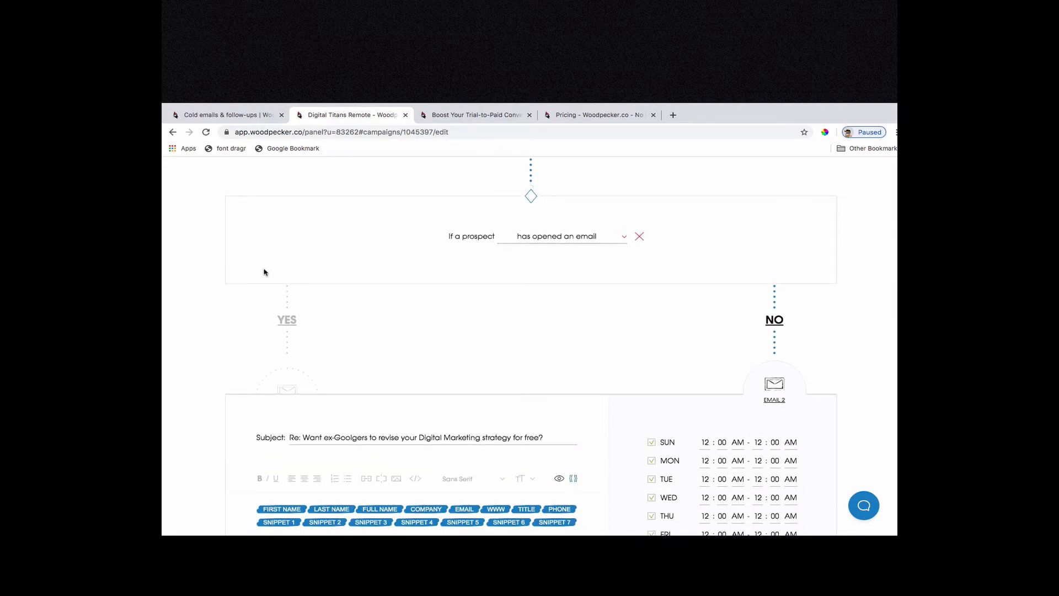
{"action": "scroll", "coordinate": [210, 303], "scroll_direction": "down", "scroll_amount": 2}
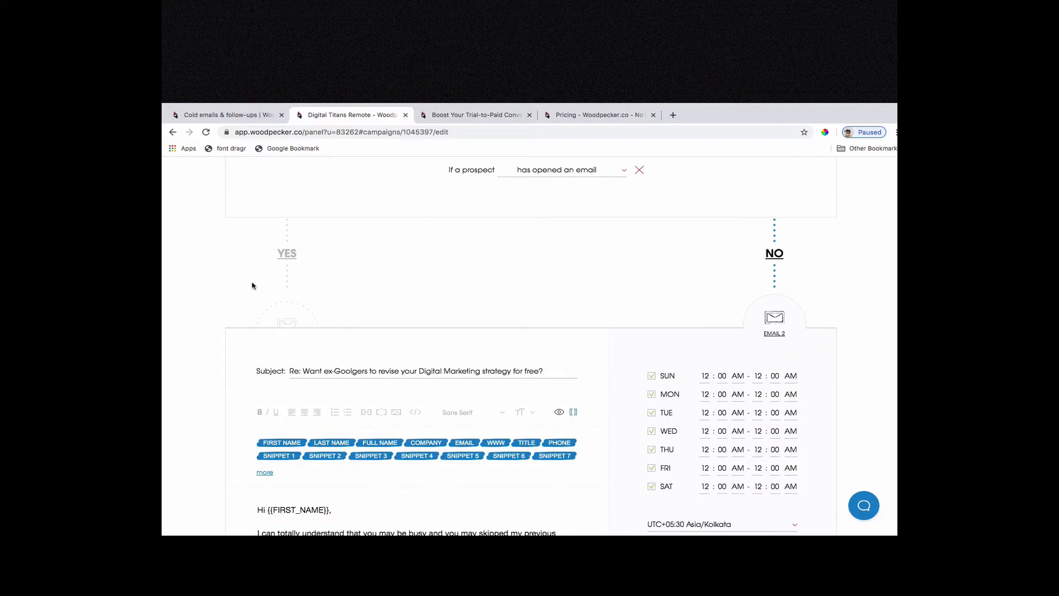
{"action": "left_click", "coordinate": [278, 252]}
{"action": "scroll", "coordinate": [387, 278], "scroll_direction": "down", "scroll_amount": 5}
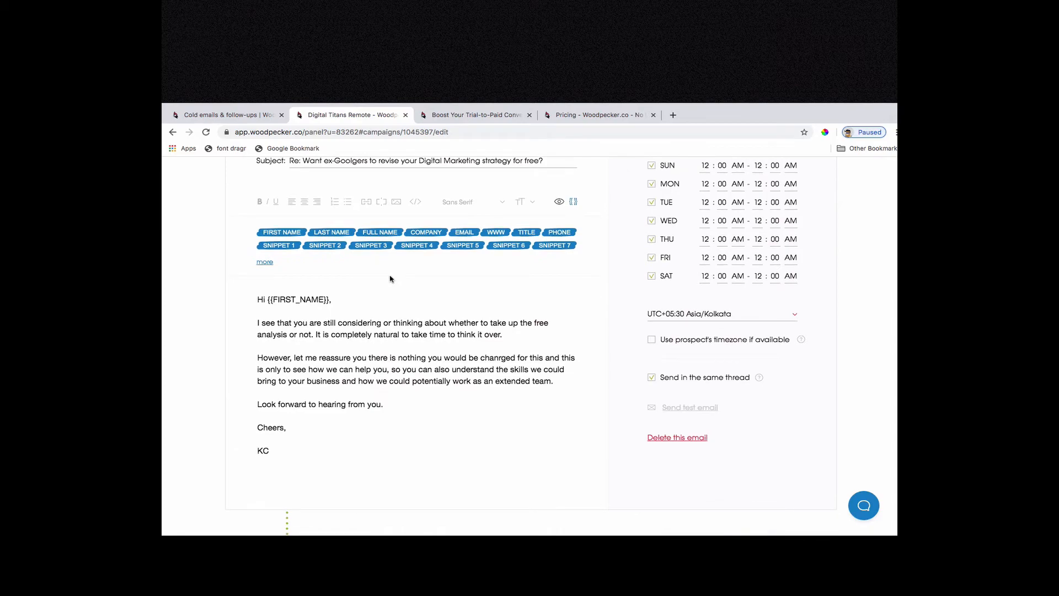
{"action": "scroll", "coordinate": [436, 292], "scroll_direction": "down", "scroll_amount": 5}
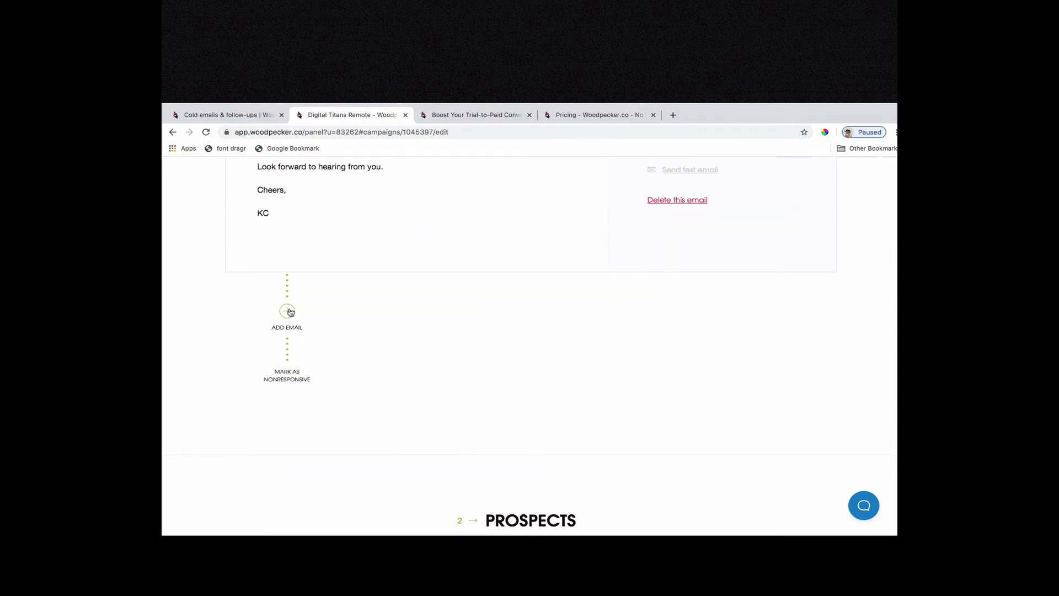
{"action": "scroll", "coordinate": [534, 300], "scroll_direction": "up", "scroll_amount": 5}
{"action": "scroll", "coordinate": [534, 300], "scroll_direction": "up", "scroll_amount": 6}
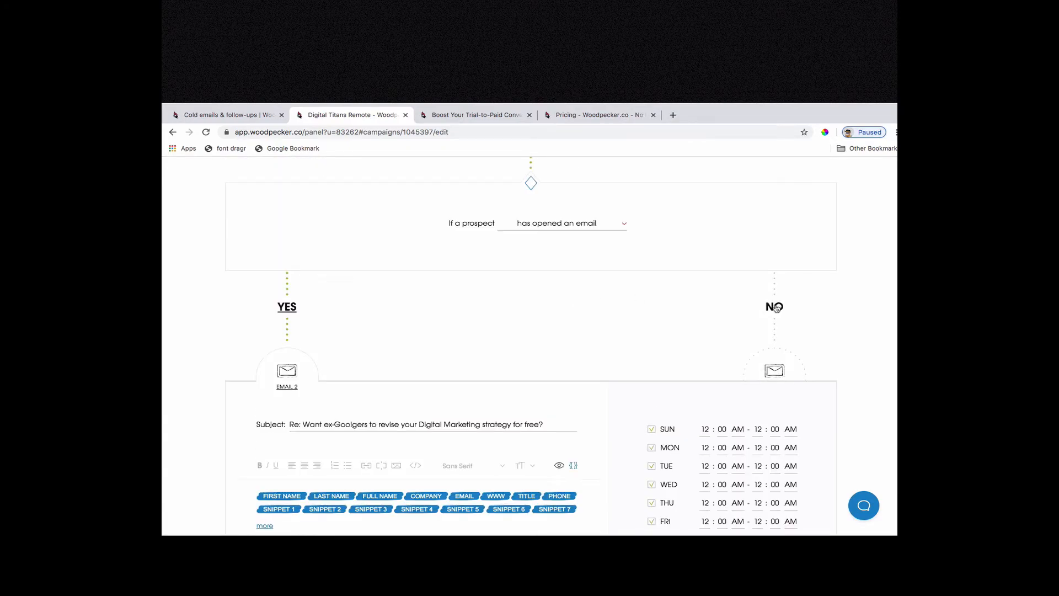
Add a third email to the end of the NO branch.
{"action": "left_click", "coordinate": [775, 371]}
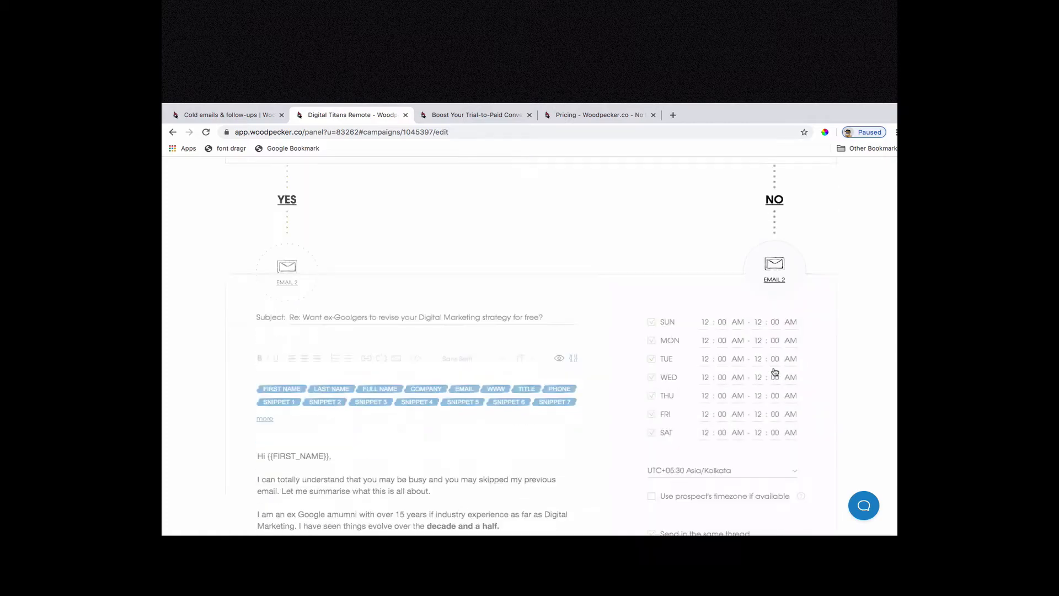
{"action": "scroll", "coordinate": [779, 386], "scroll_direction": "down", "scroll_amount": 7}
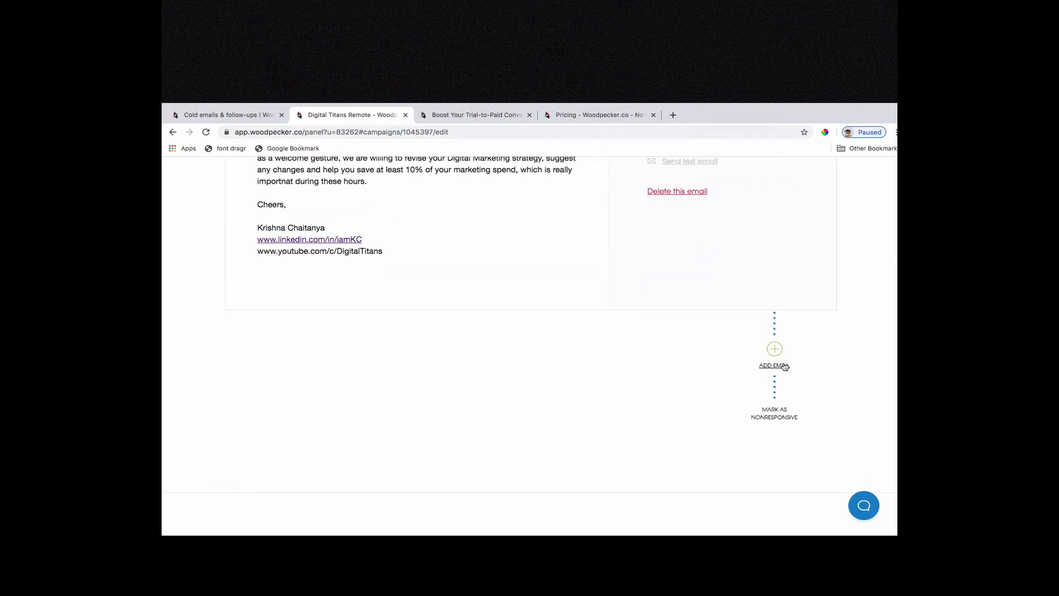
{"action": "left_click", "coordinate": [775, 351]}
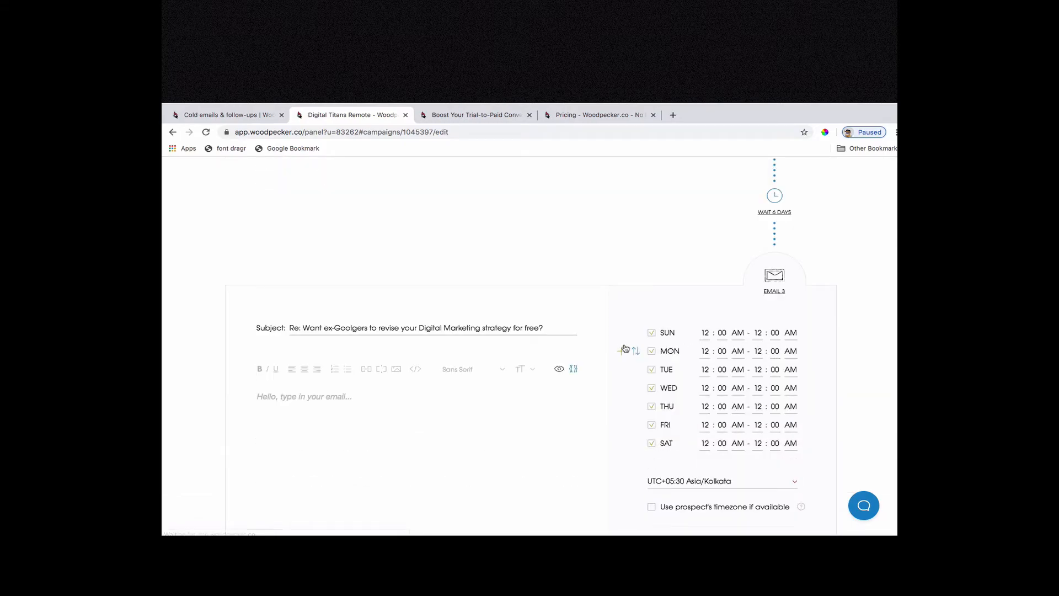
Set the wait before the NO branch's Email 3 to 2 days.
{"action": "scroll", "coordinate": [738, 303], "scroll_direction": "up", "scroll_amount": 2}
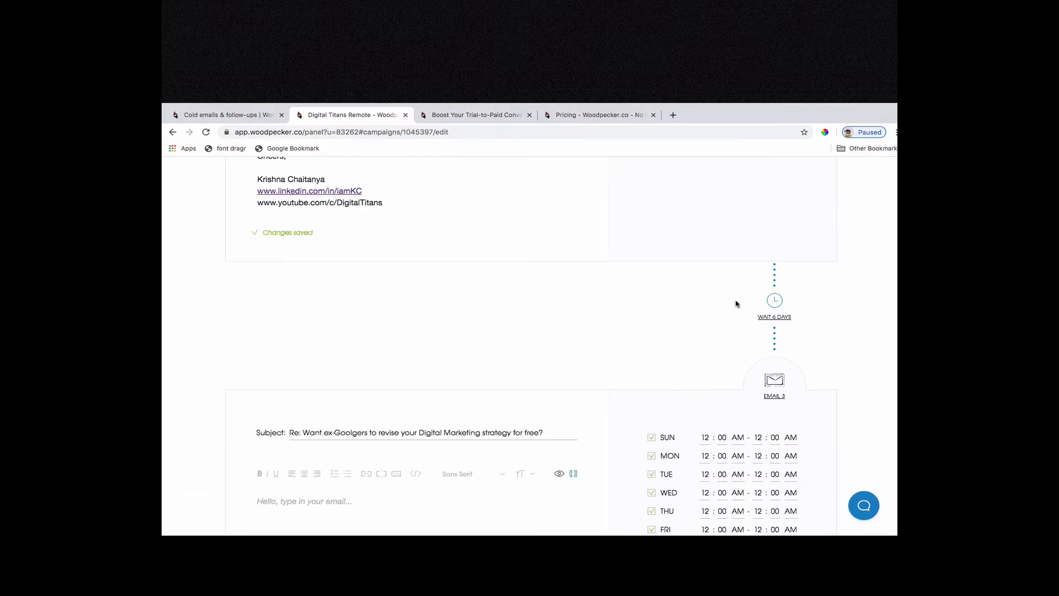
{"action": "left_click", "coordinate": [774, 315]}
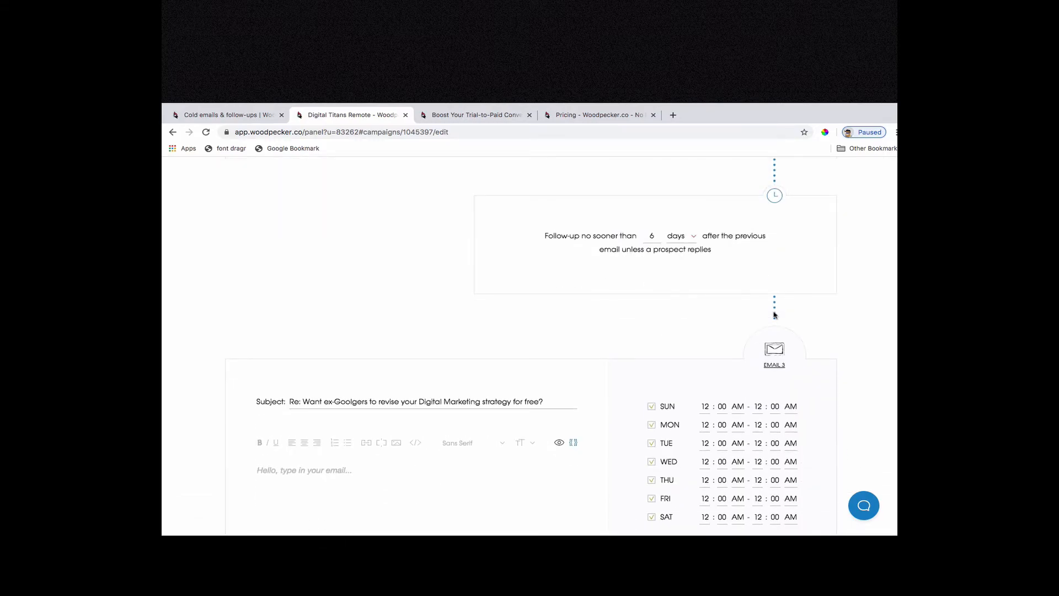
{"action": "left_click", "coordinate": [682, 240]}
{"action": "left_click", "coordinate": [685, 276]}
{"action": "double_click", "coordinate": [653, 236]}
{"action": "type", "text": "2"}
{"action": "scroll", "coordinate": [866, 284], "scroll_direction": "up", "scroll_amount": 1}
{"action": "scroll", "coordinate": [851, 272], "scroll_direction": "up", "scroll_amount": 1}
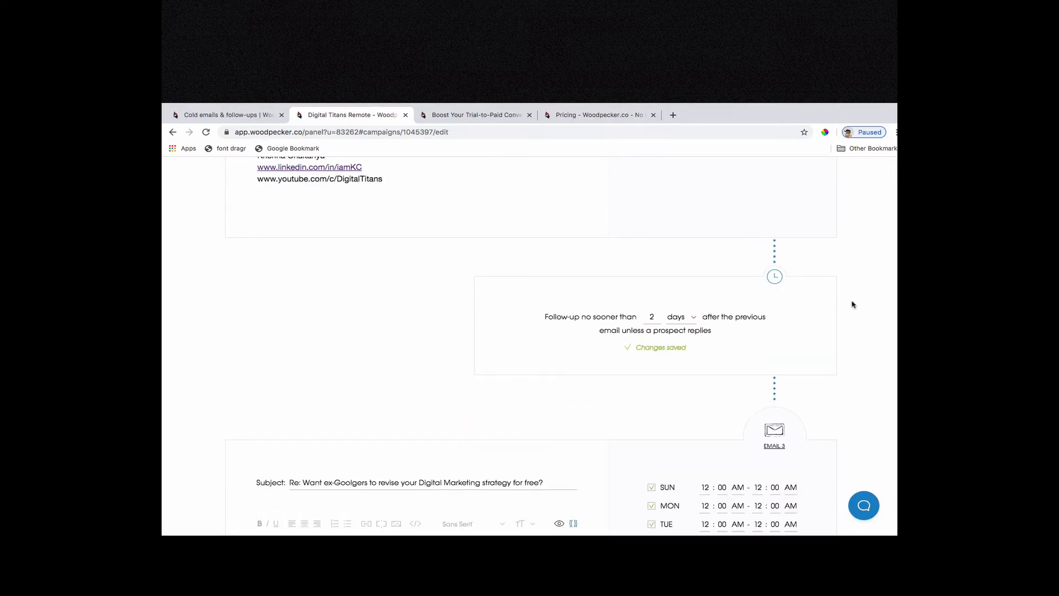
Delete the empty Email 3 from the NO branch.
{"action": "scroll", "coordinate": [855, 331], "scroll_direction": "down", "scroll_amount": 3}
{"action": "scroll", "coordinate": [861, 376], "scroll_direction": "down", "scroll_amount": 4}
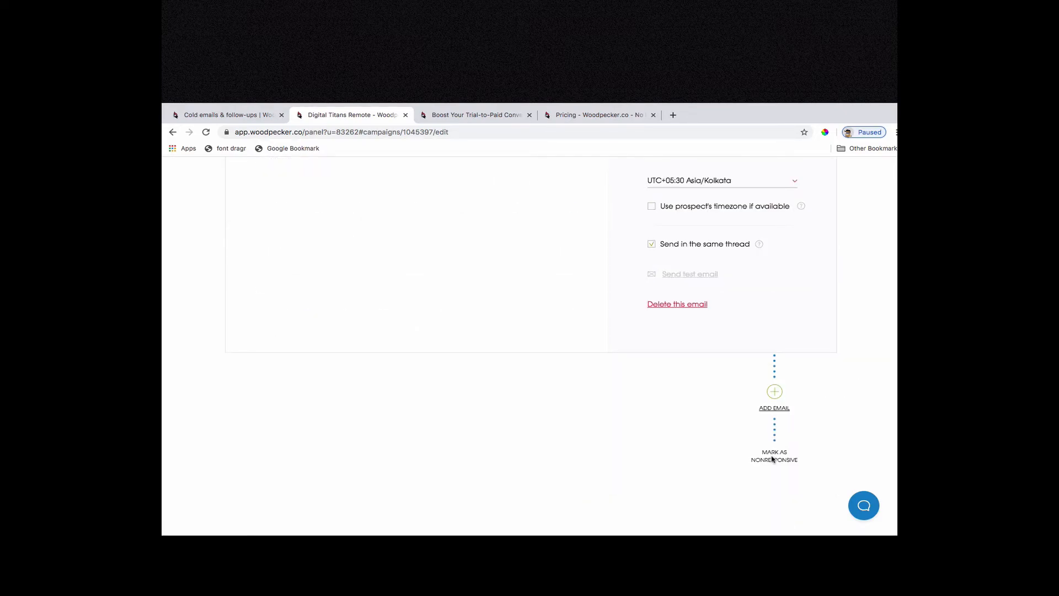
{"action": "left_click", "coordinate": [696, 305]}
{"action": "left_click", "coordinate": [489, 402]}
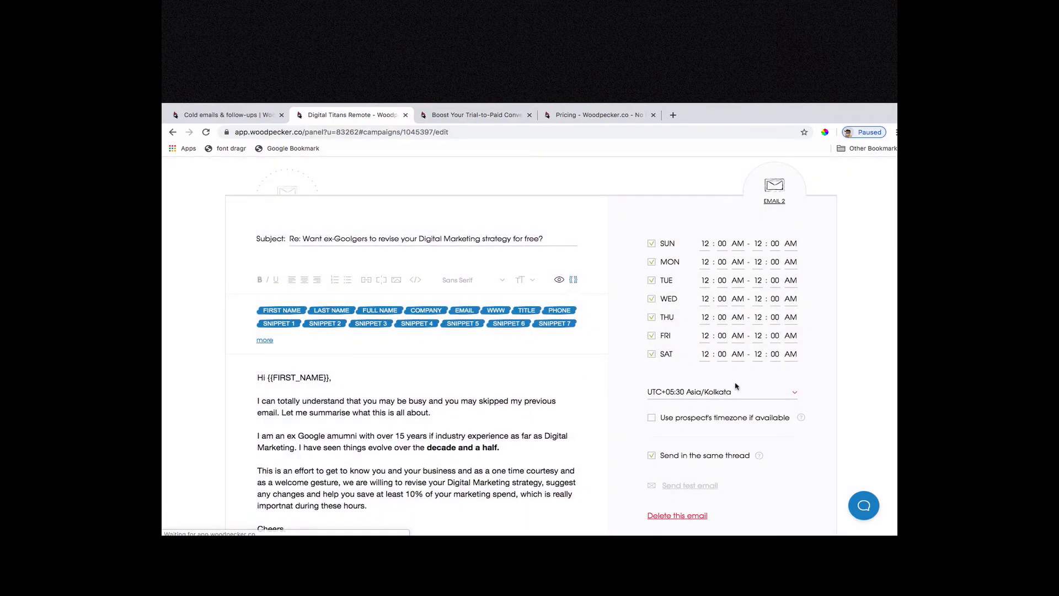
{"action": "scroll", "coordinate": [836, 408], "scroll_direction": "down", "scroll_amount": 4}
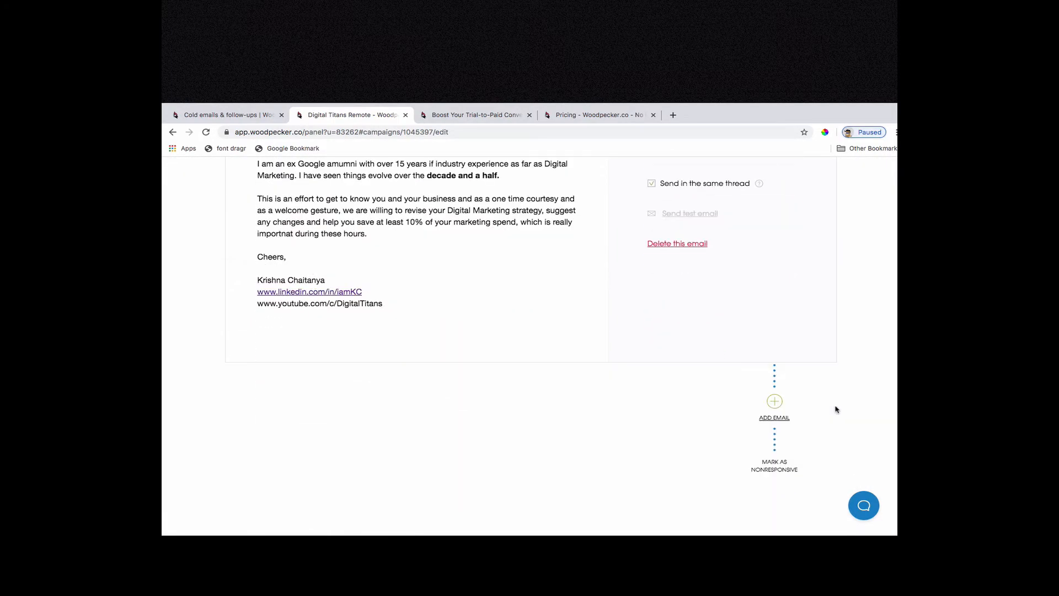
Set the Digital Titans Pitch campaign to send from the Digital Titans Remote email account.
{"action": "scroll", "coordinate": [807, 426], "scroll_direction": "up", "scroll_amount": 8}
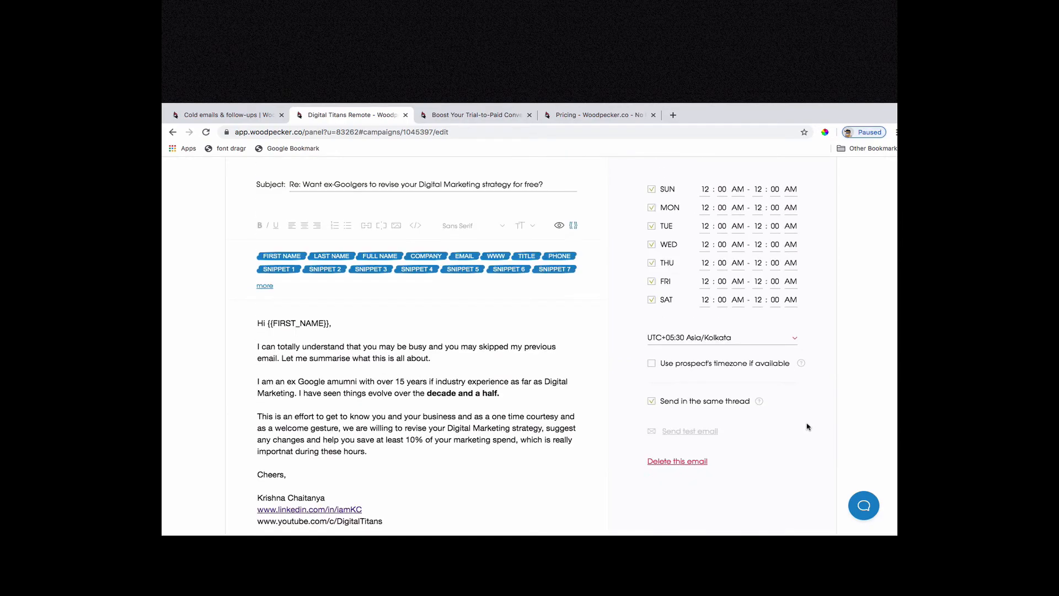
{"action": "scroll", "coordinate": [180, 322], "scroll_direction": "up", "scroll_amount": 6}
{"action": "scroll", "coordinate": [264, 333], "scroll_direction": "down", "scroll_amount": 12}
{"action": "scroll", "coordinate": [264, 333], "scroll_direction": "up", "scroll_amount": 15}
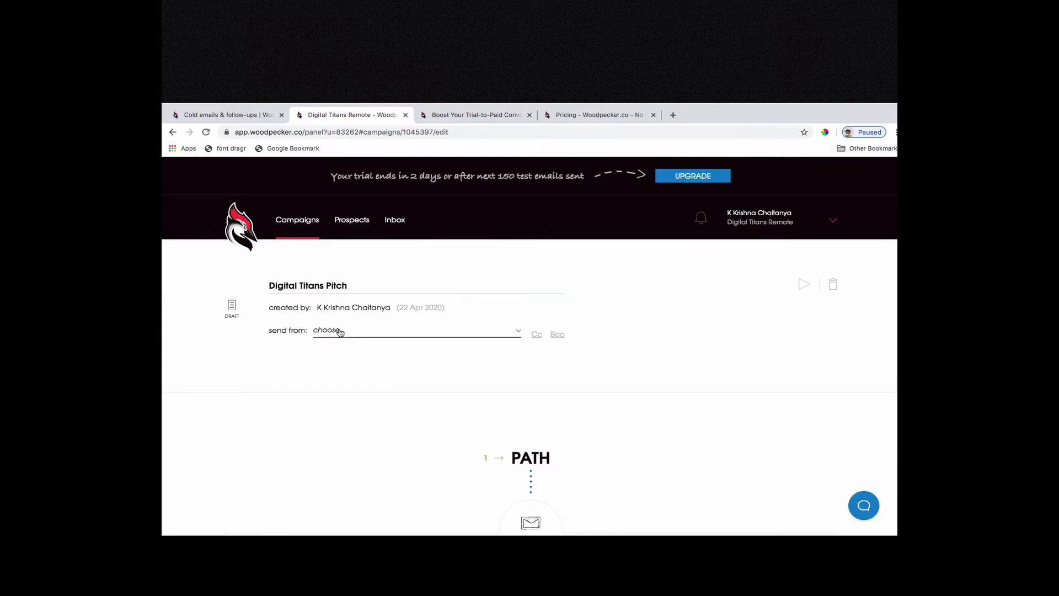
{"action": "left_click", "coordinate": [382, 331]}
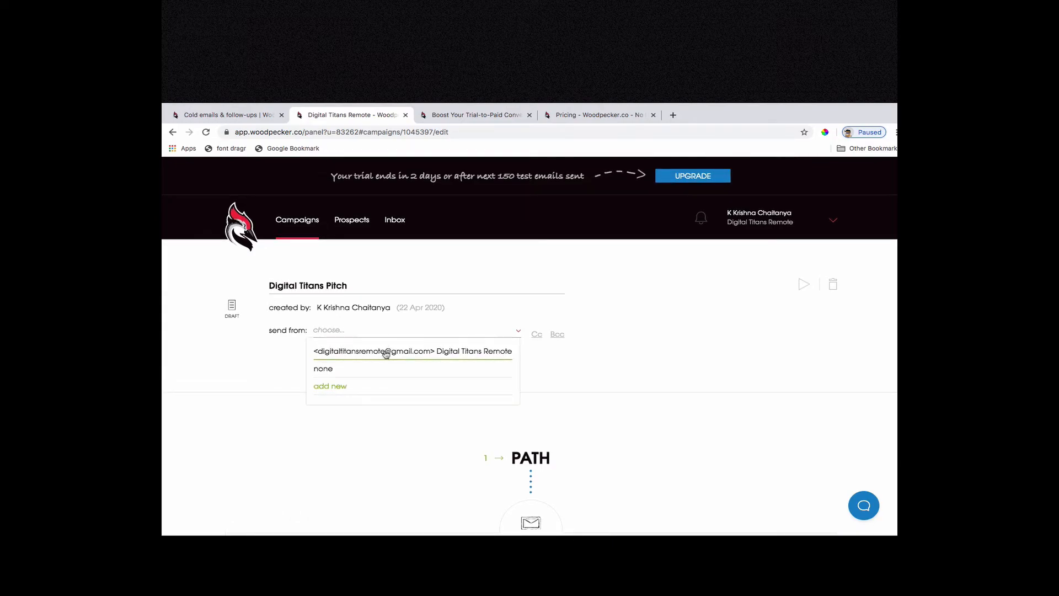
{"action": "left_click", "coordinate": [385, 351]}
Start adding prospects to the campaign from a file and upload April 22 - Sheet1.csv for import.
{"action": "scroll", "coordinate": [372, 359], "scroll_direction": "down", "scroll_amount": 20}
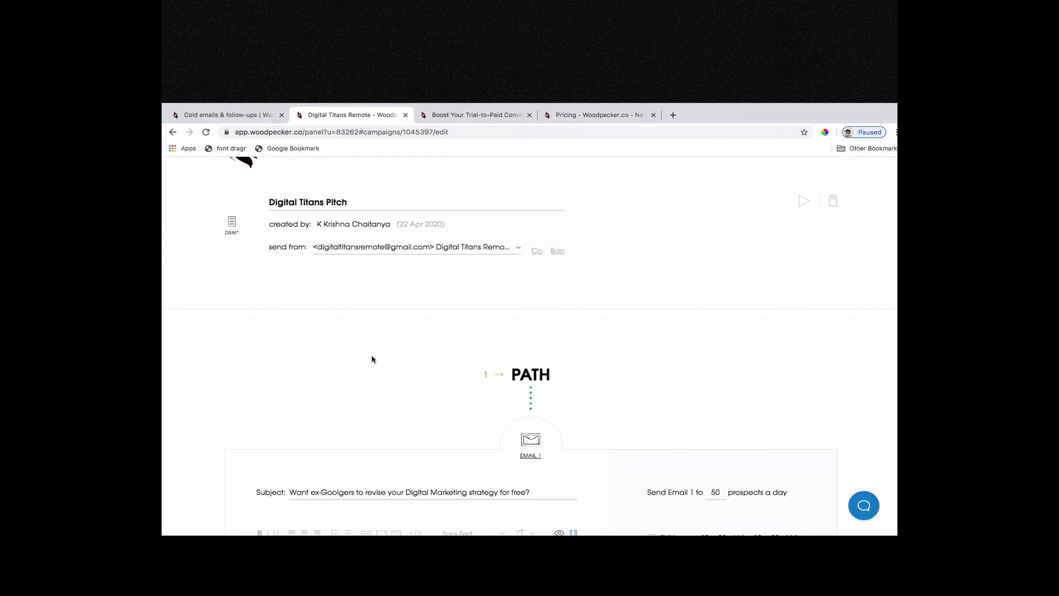
{"action": "scroll", "coordinate": [372, 359], "scroll_direction": "down", "scroll_amount": 15}
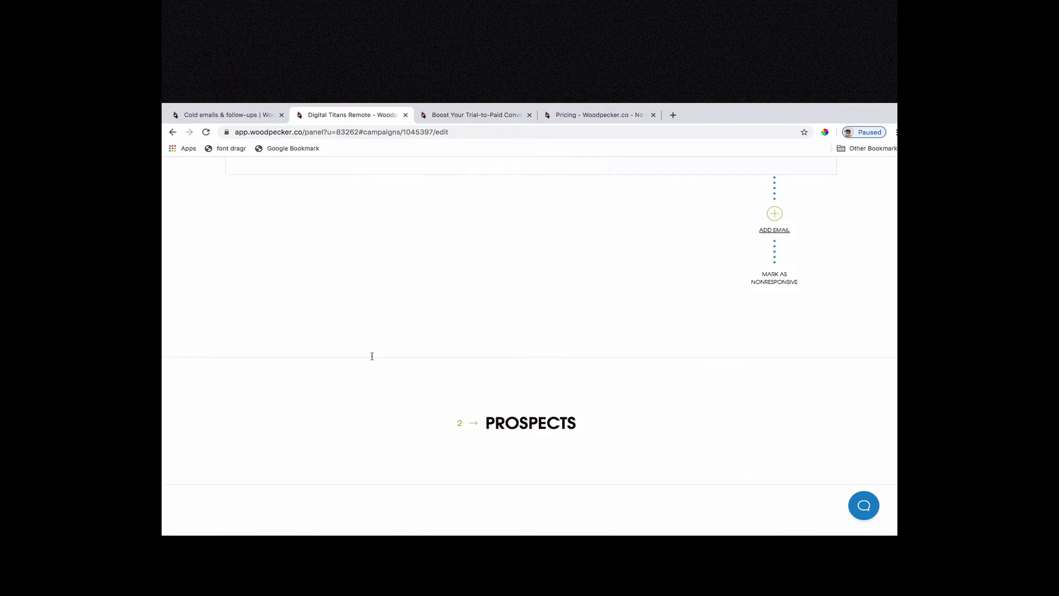
{"action": "left_click", "coordinate": [561, 303]}
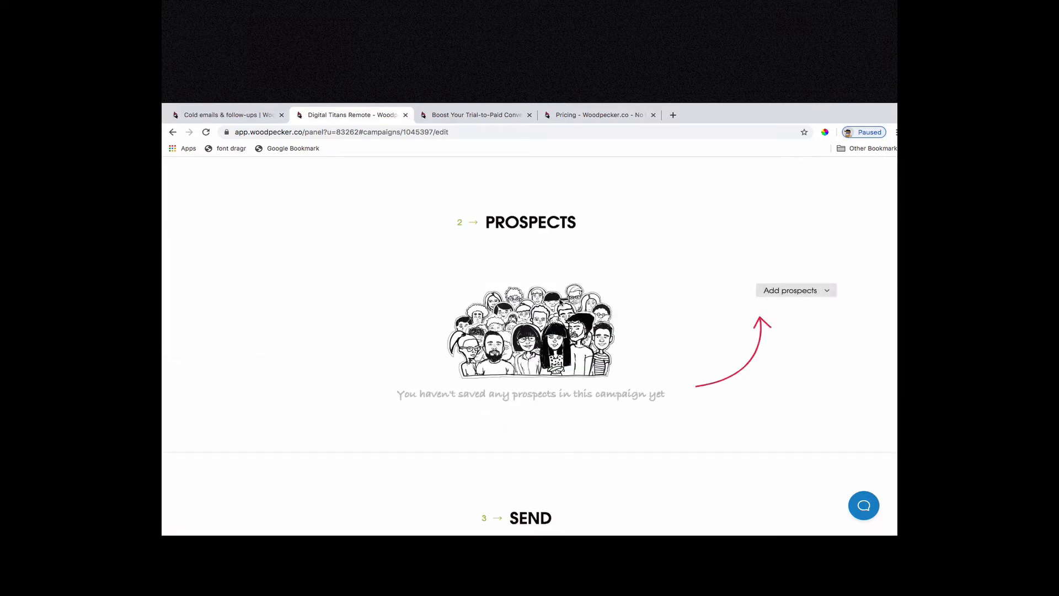
{"action": "left_click", "coordinate": [779, 291]}
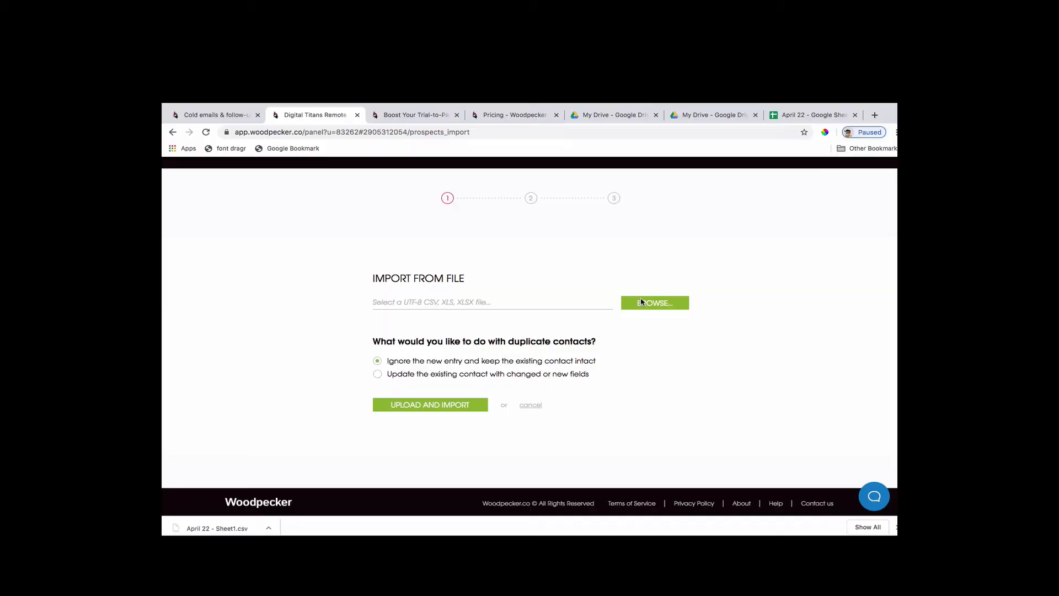
{"action": "left_click", "coordinate": [643, 301]}
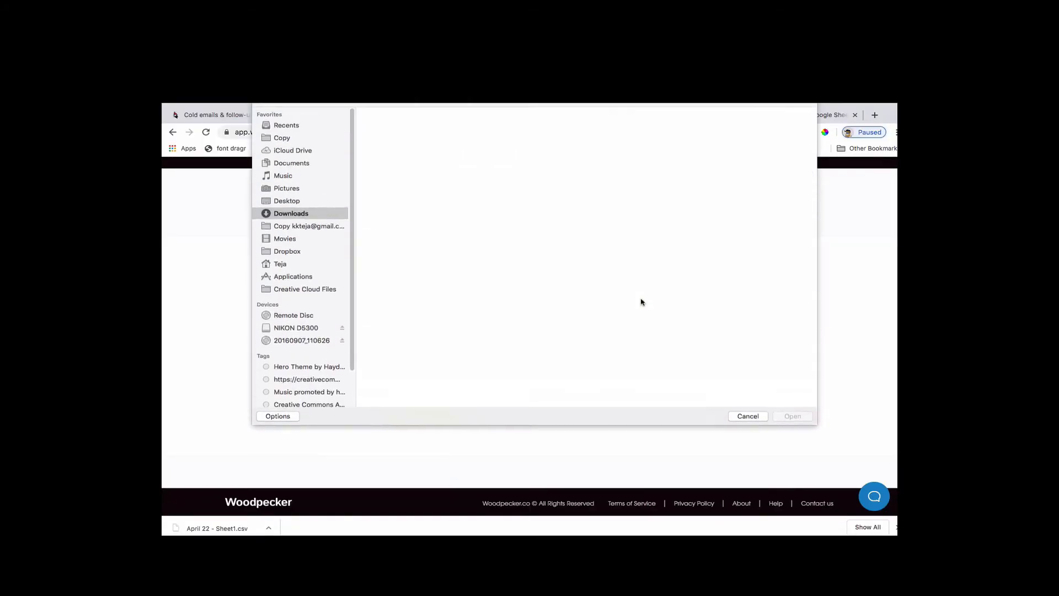
{"action": "double_click", "coordinate": [386, 158]}
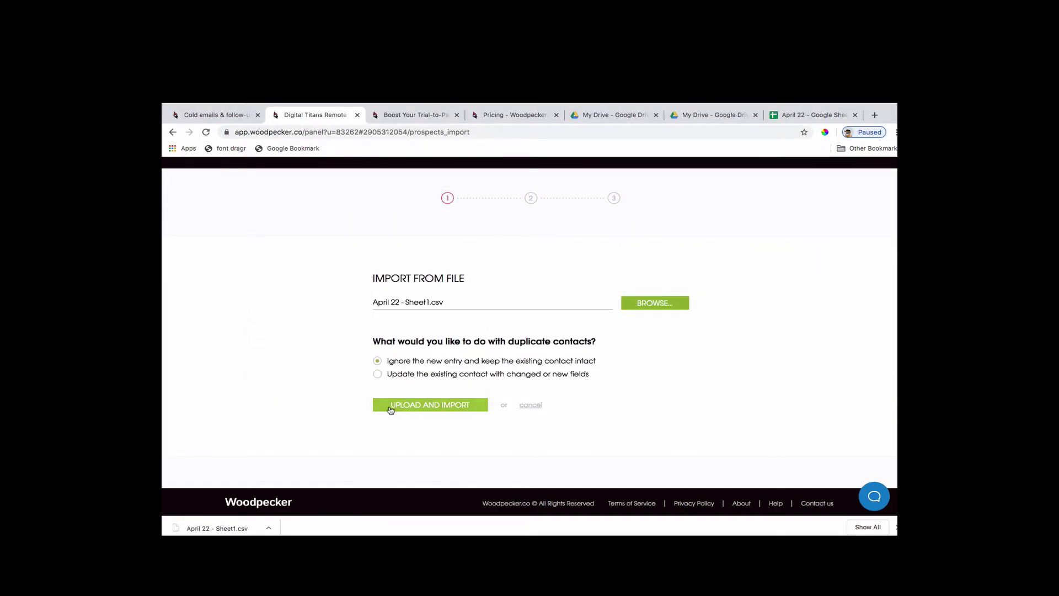
{"action": "left_click", "coordinate": [390, 407]}
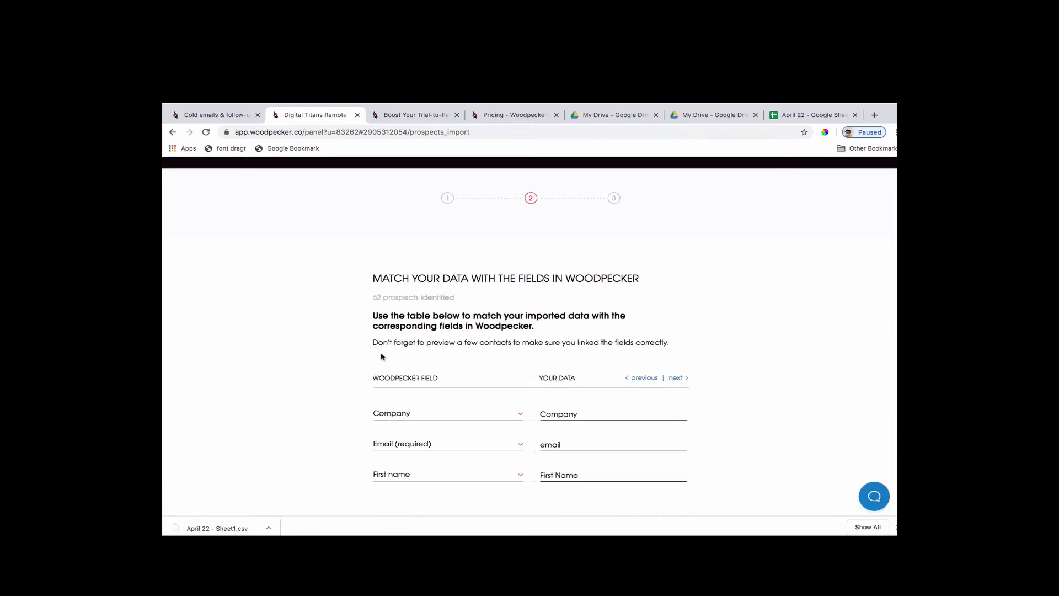
Import the matched prospect data with the first row ignored, and add the imported prospects to Digital Titans Pitch.
{"action": "scroll", "coordinate": [296, 349], "scroll_direction": "down", "scroll_amount": 3}
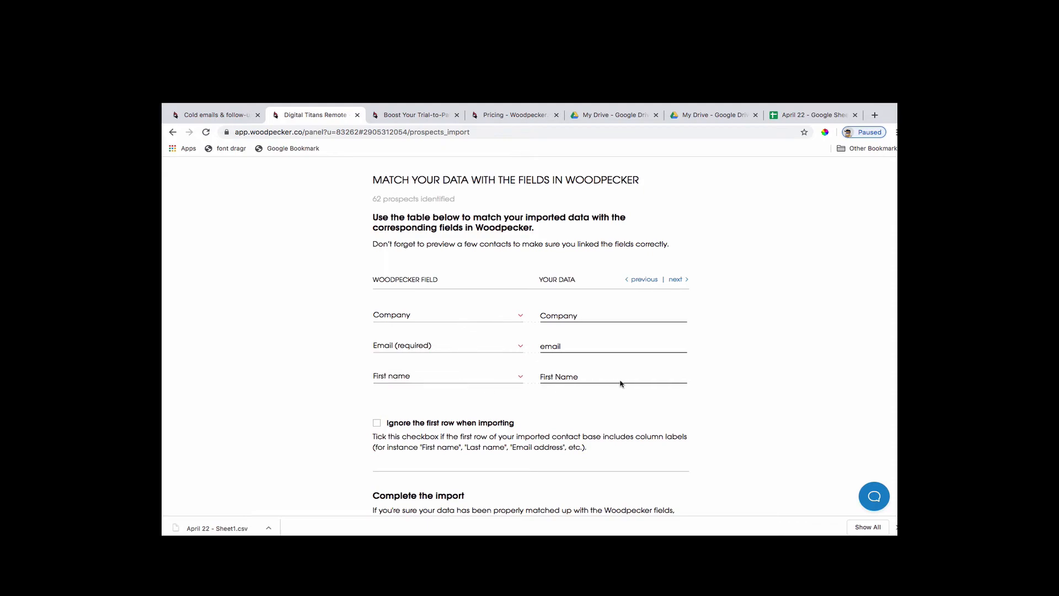
{"action": "scroll", "coordinate": [310, 409], "scroll_direction": "down", "scroll_amount": 4}
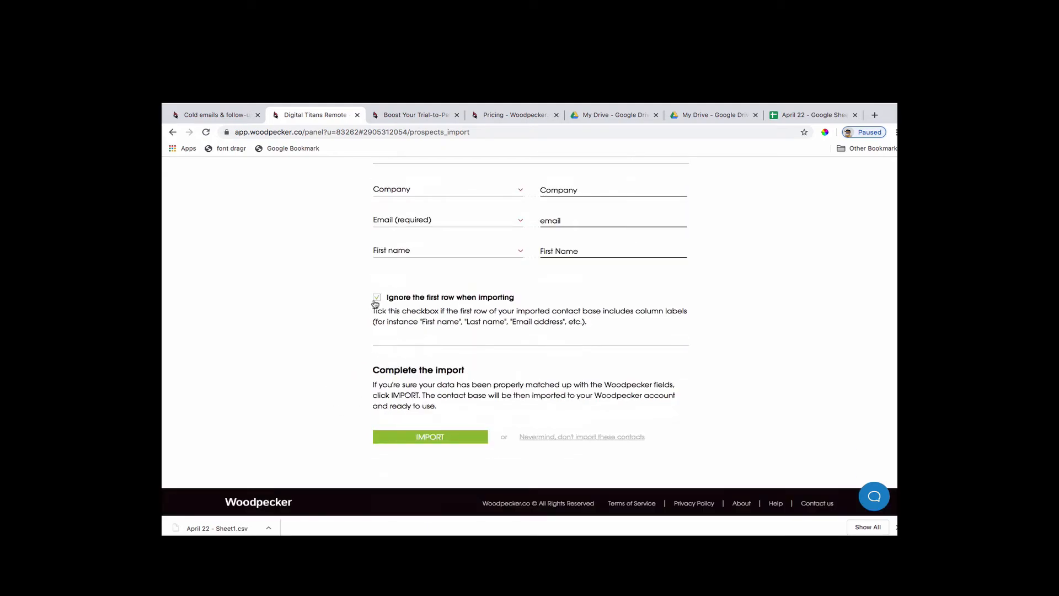
{"action": "left_click", "coordinate": [416, 439]}
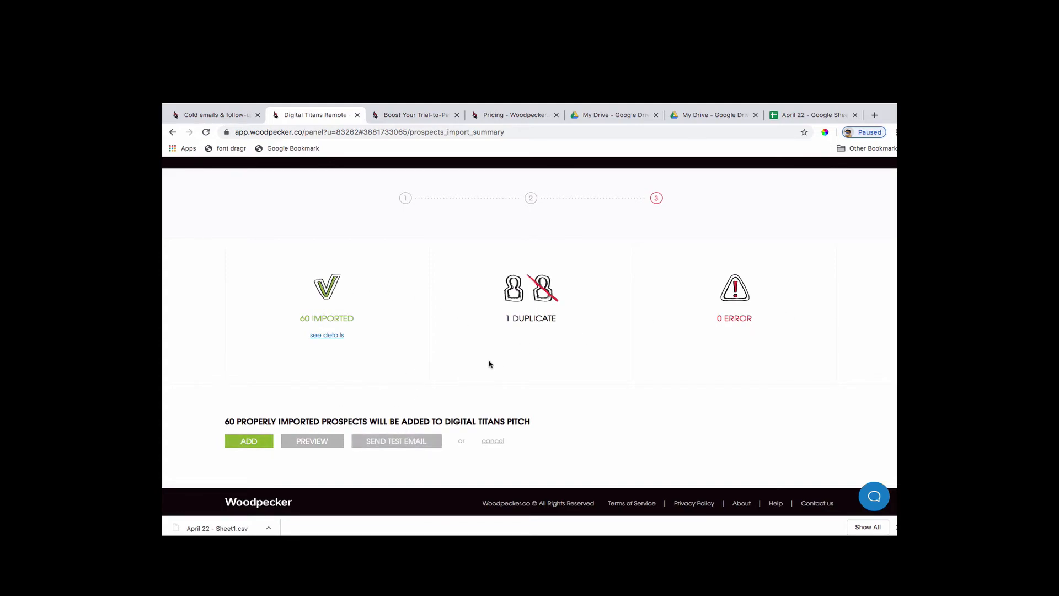
{"action": "left_click", "coordinate": [252, 441]}
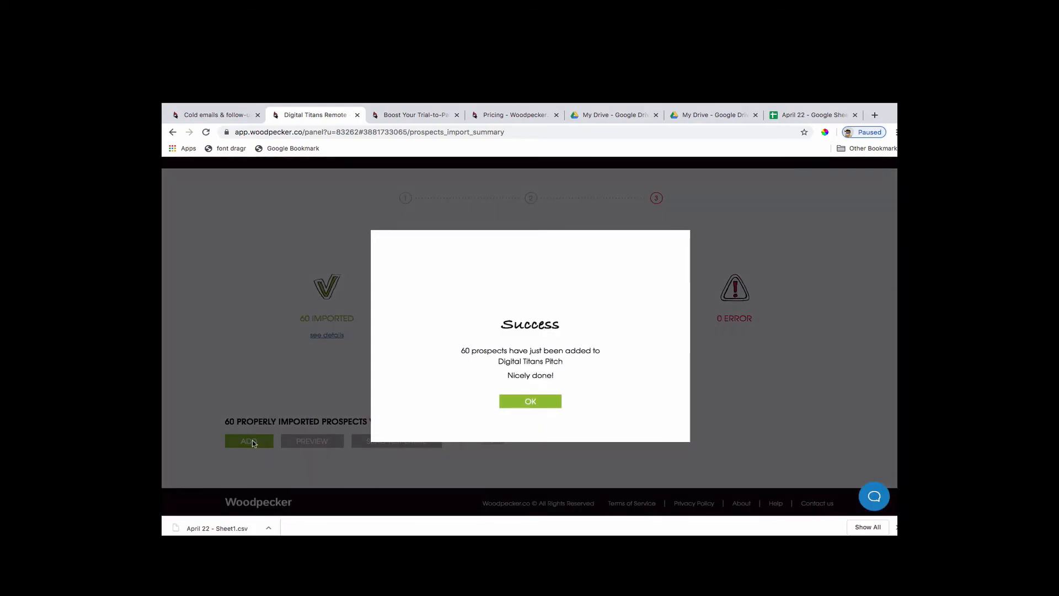
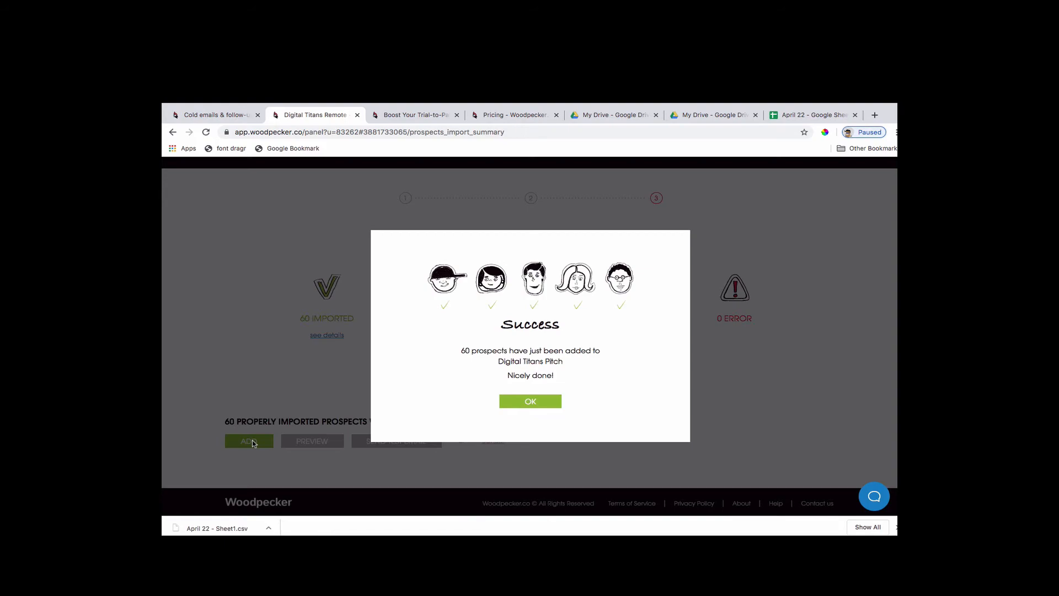
Acknowledge the prospect import and list the campaign's prospects with 100 rows per page to look them over.
{"action": "left_click", "coordinate": [530, 401]}
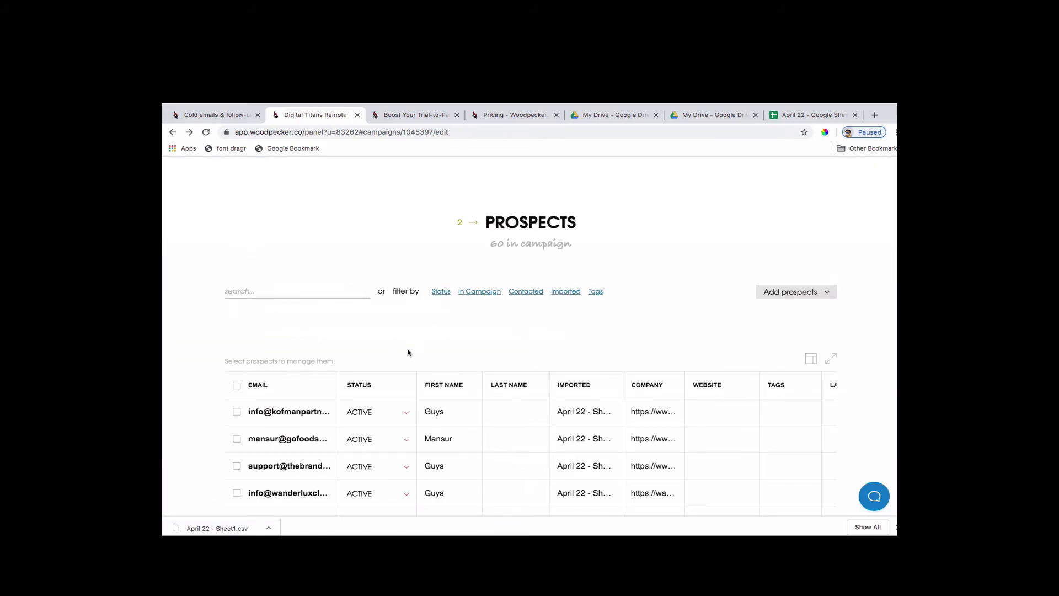
{"action": "scroll", "coordinate": [427, 366], "scroll_direction": "down", "scroll_amount": 7}
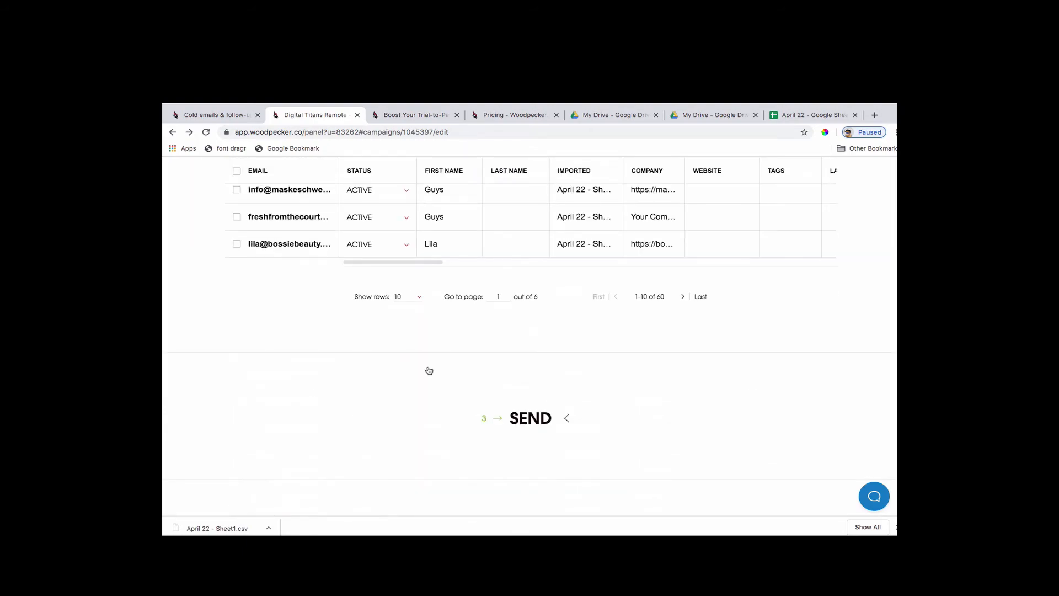
{"action": "left_click", "coordinate": [415, 299]}
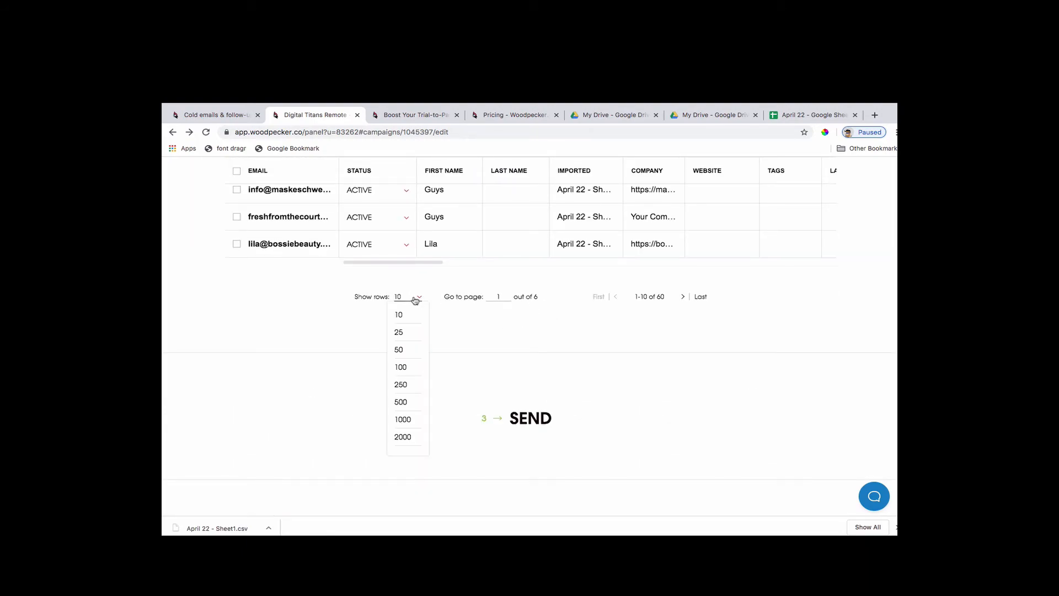
{"action": "left_click", "coordinate": [410, 366]}
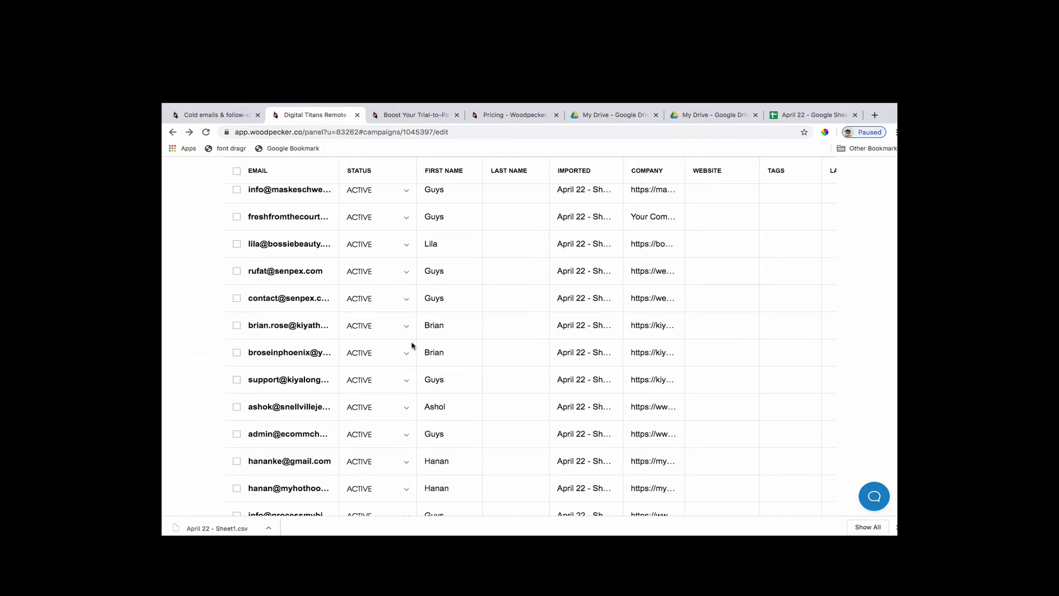
{"action": "scroll", "coordinate": [737, 381], "scroll_direction": "down", "scroll_amount": 15}
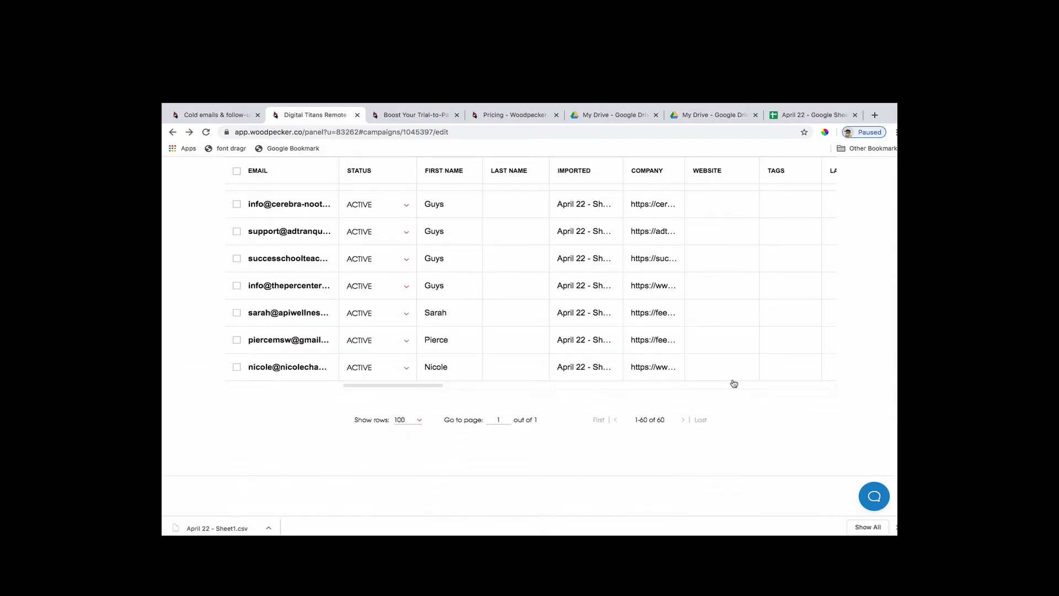
{"action": "scroll", "coordinate": [736, 383], "scroll_direction": "up", "scroll_amount": 20}
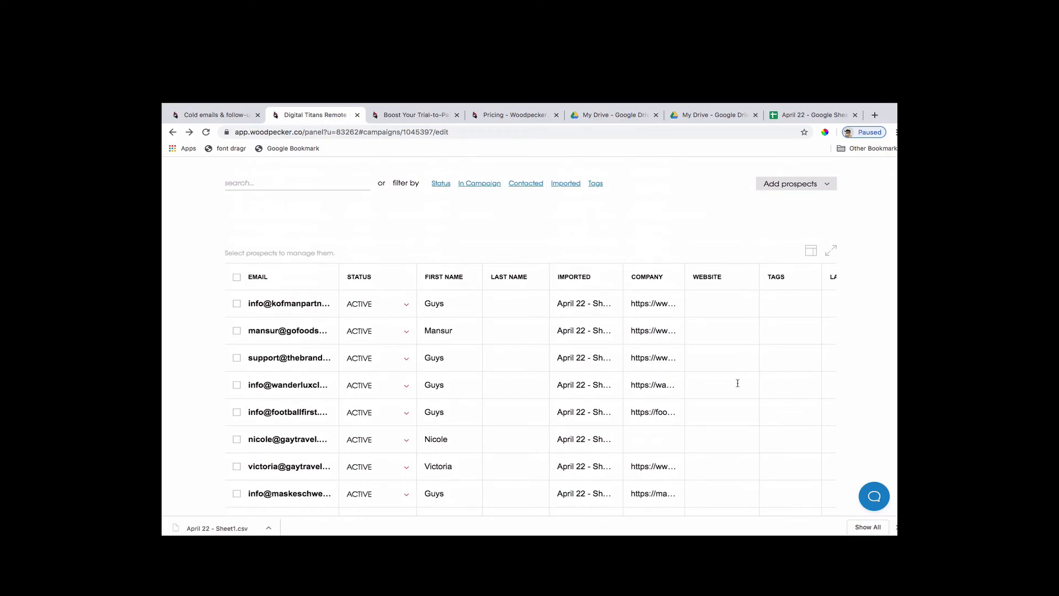
{"action": "scroll", "coordinate": [738, 383], "scroll_direction": "up", "scroll_amount": 5}
{"action": "scroll", "coordinate": [738, 382], "scroll_direction": "down", "scroll_amount": 15}
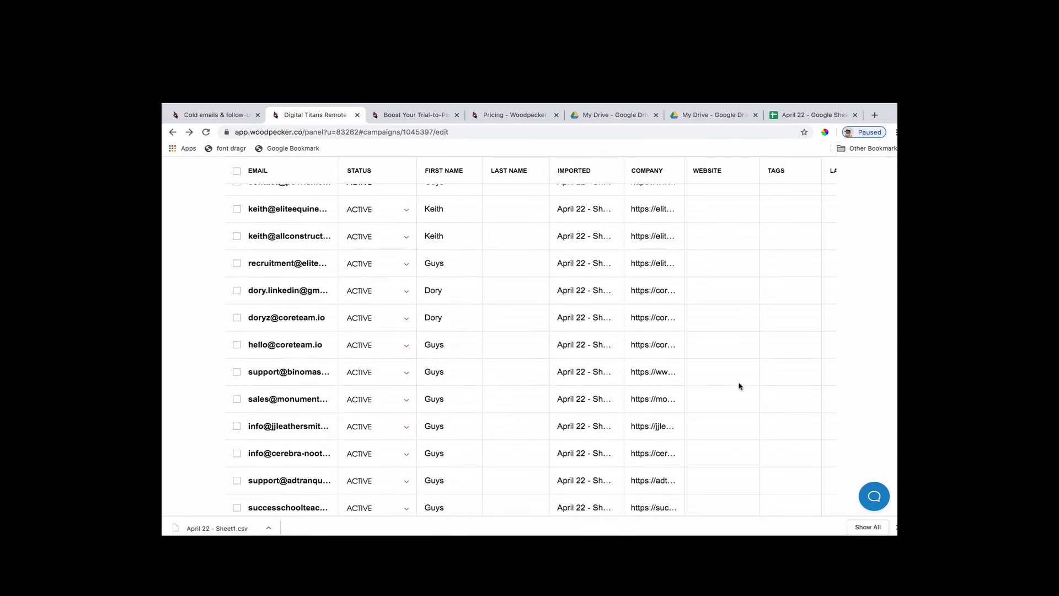
Send the Digital Titans Pitch campaign to its imported prospects from the Digital Titans Remote account.
{"action": "scroll", "coordinate": [739, 386], "scroll_direction": "down", "scroll_amount": 10}
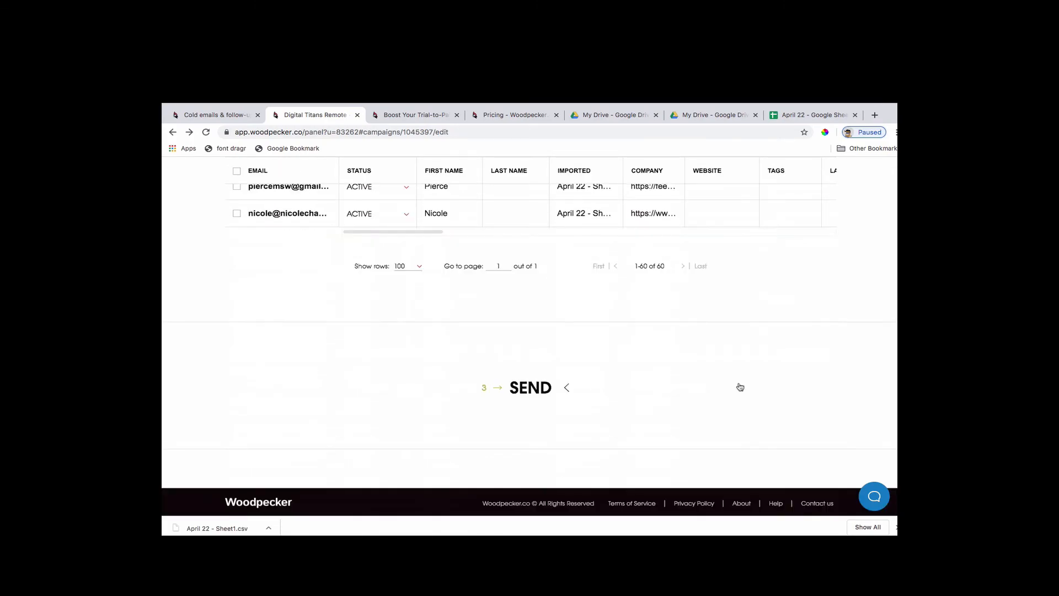
{"action": "left_click", "coordinate": [535, 389]}
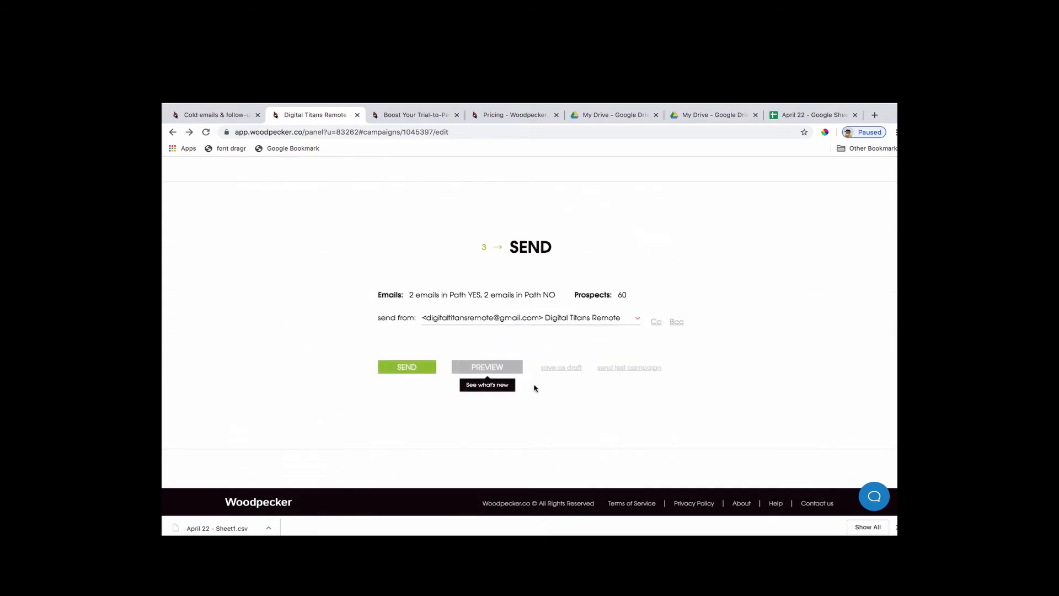
{"action": "left_click", "coordinate": [414, 369]}
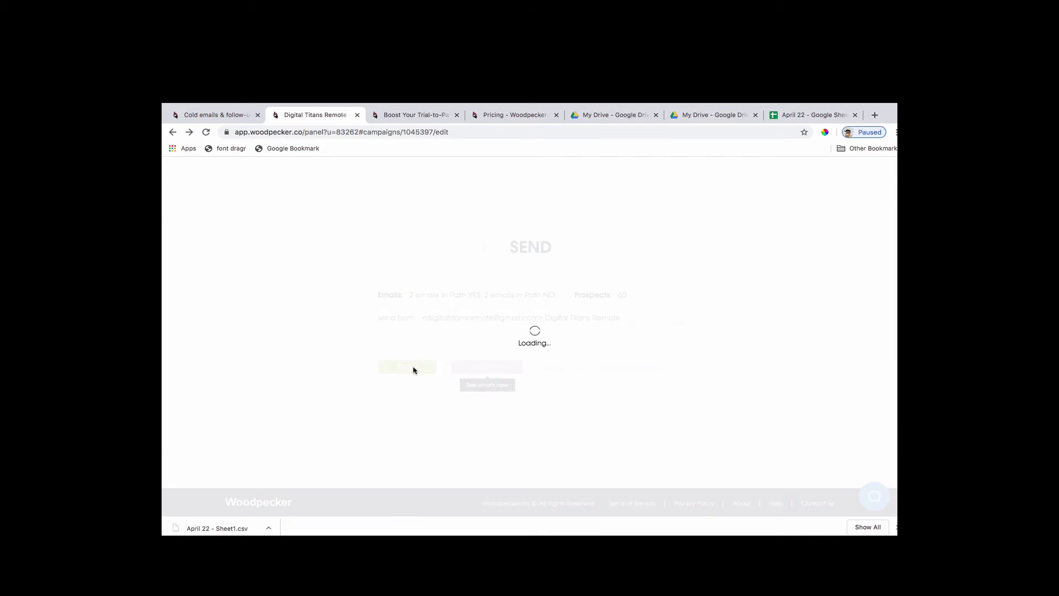
{"action": "left_click", "coordinate": [534, 391]}
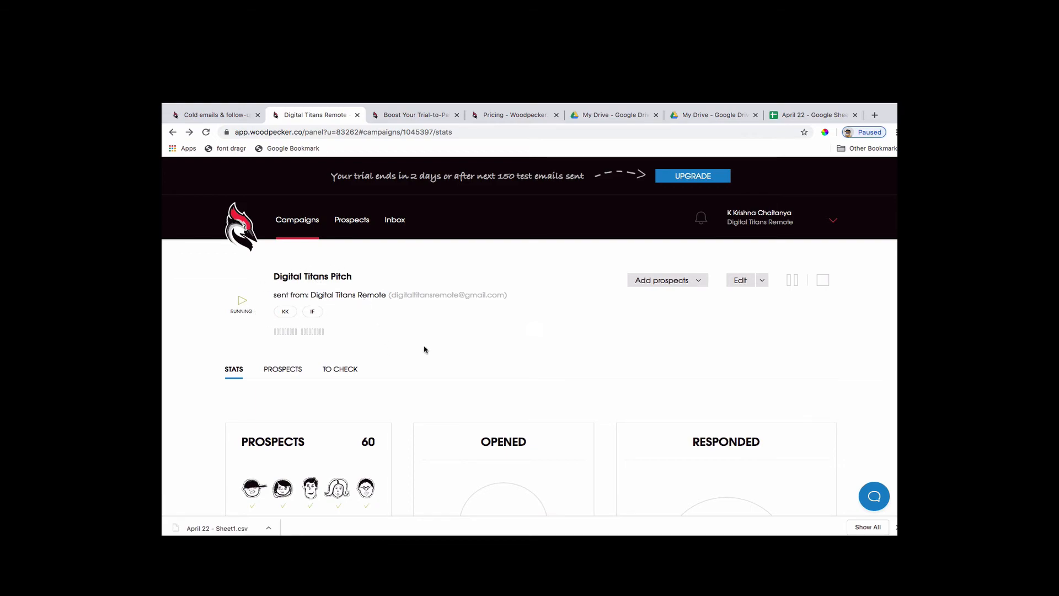
Examine the Digital Titans Pitch statistics for opens, responses and deliveries, including the Path YES and Path NO figures.
{"action": "scroll", "coordinate": [436, 411], "scroll_direction": "down", "scroll_amount": 4}
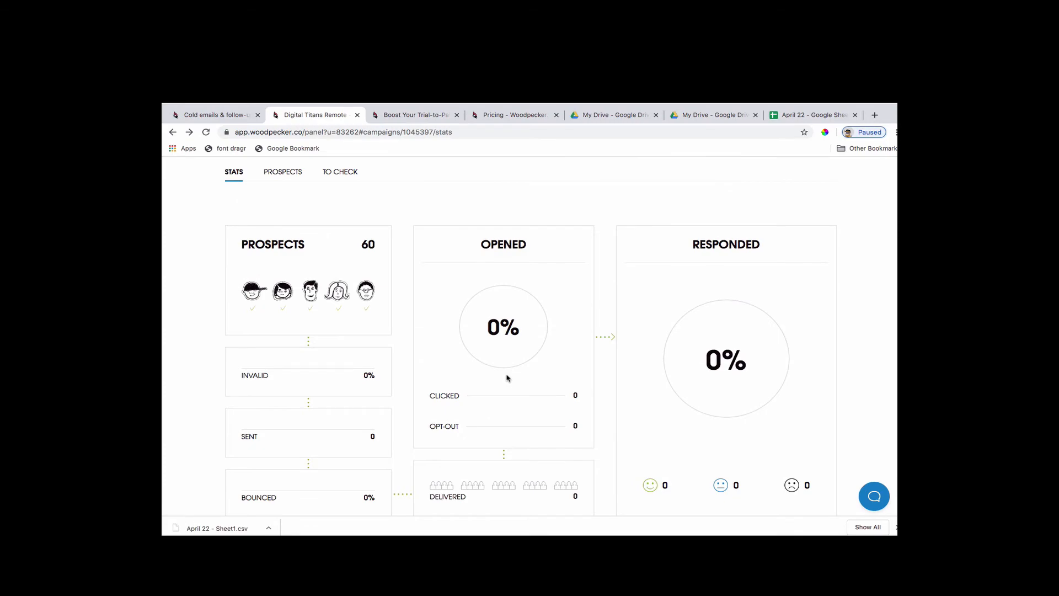
{"action": "scroll", "coordinate": [506, 374], "scroll_direction": "down", "scroll_amount": 5}
{"action": "scroll", "coordinate": [623, 334], "scroll_direction": "down", "scroll_amount": 2}
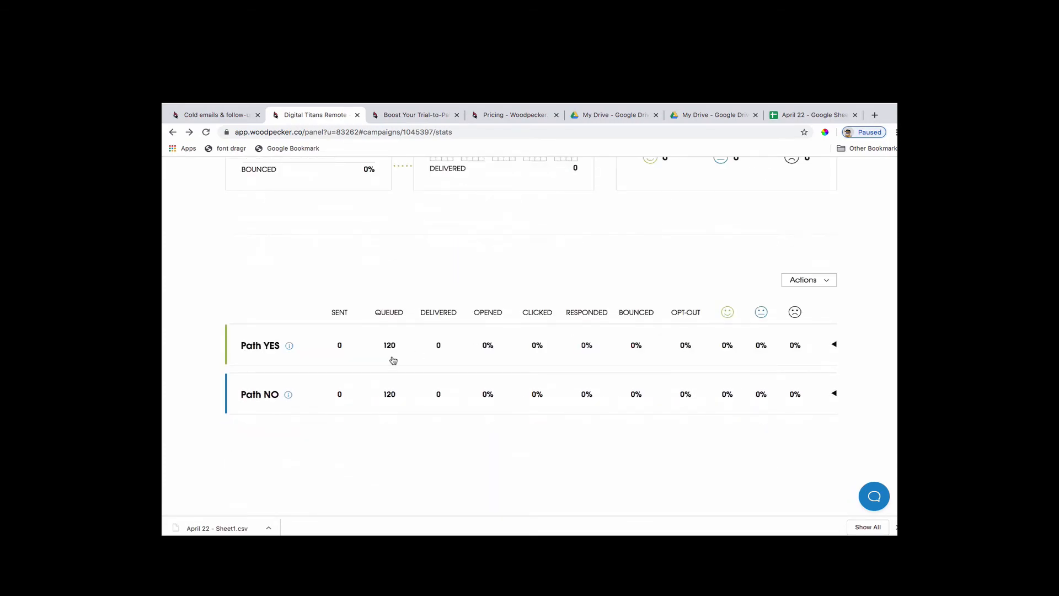
{"action": "scroll", "coordinate": [503, 393], "scroll_direction": "down", "scroll_amount": 1}
{"action": "scroll", "coordinate": [505, 391], "scroll_direction": "up", "scroll_amount": 10}
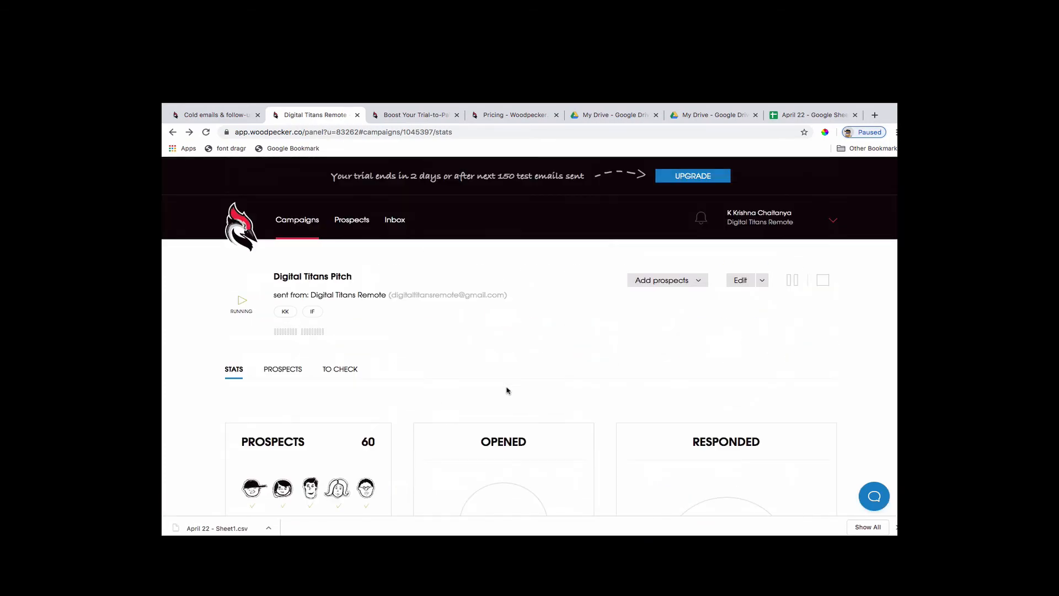
Open the list of all campaigns and compare their delivered, opened and responded figures.
{"action": "left_click", "coordinate": [310, 221]}
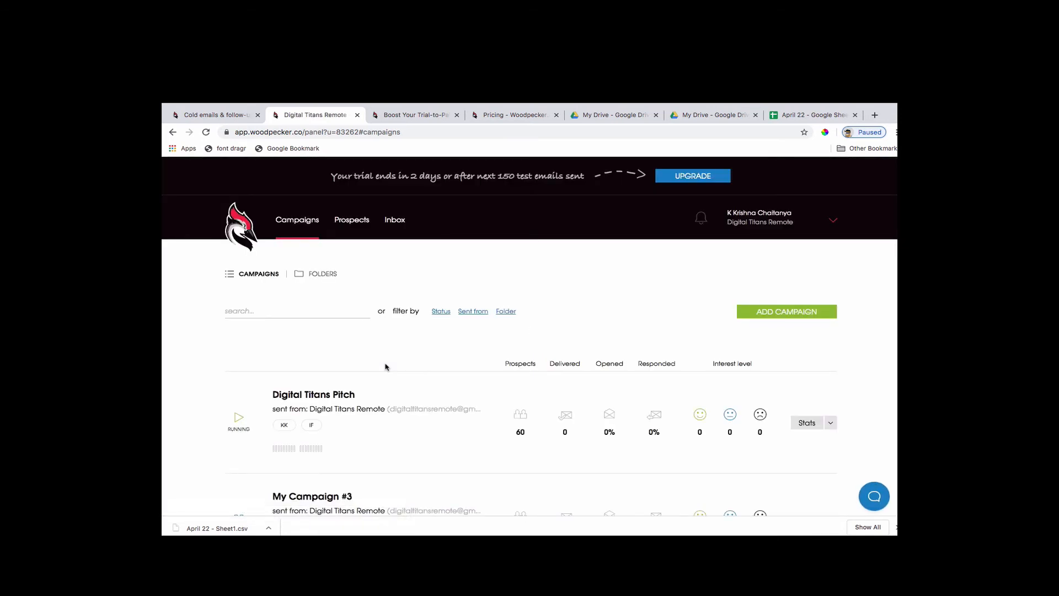
{"action": "scroll", "coordinate": [366, 389], "scroll_direction": "down", "scroll_amount": 3}
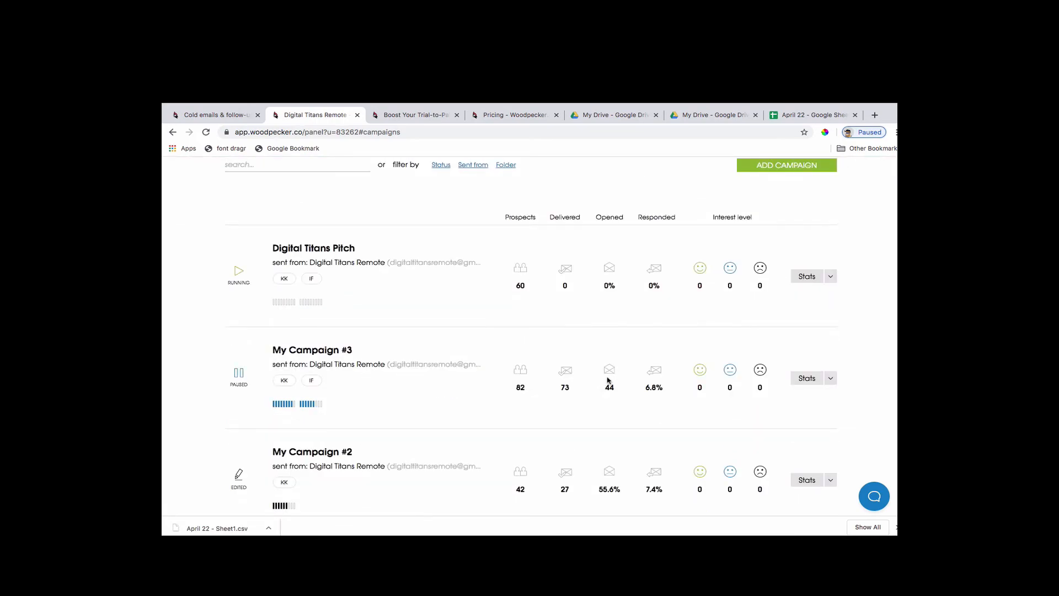
{"action": "mouse_move", "coordinate": [651, 374]}
{"action": "scroll", "coordinate": [445, 416], "scroll_direction": "down", "scroll_amount": 3}
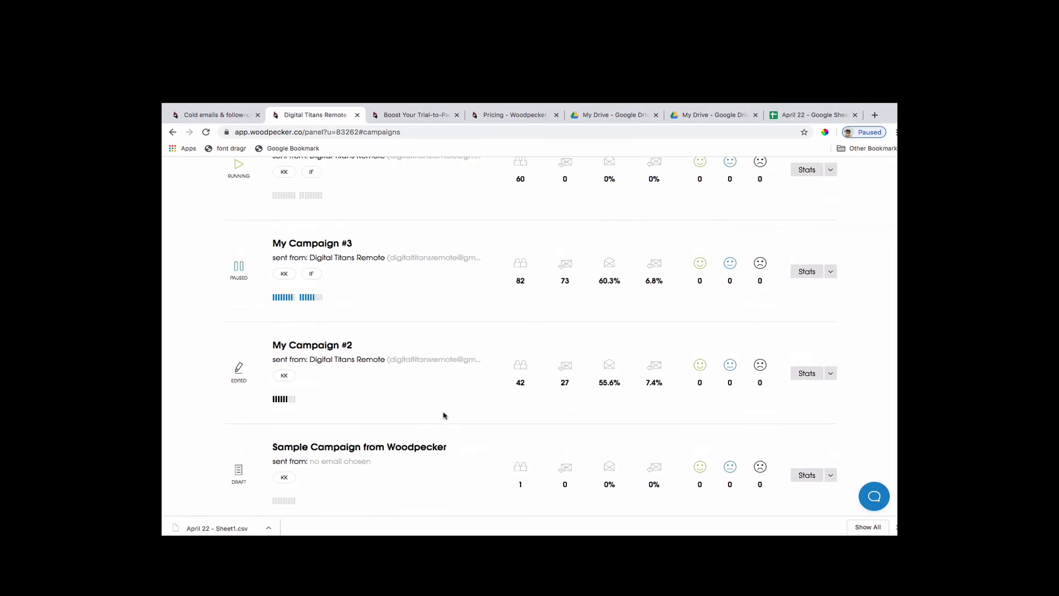
{"action": "scroll", "coordinate": [445, 416], "scroll_direction": "down", "scroll_amount": 2}
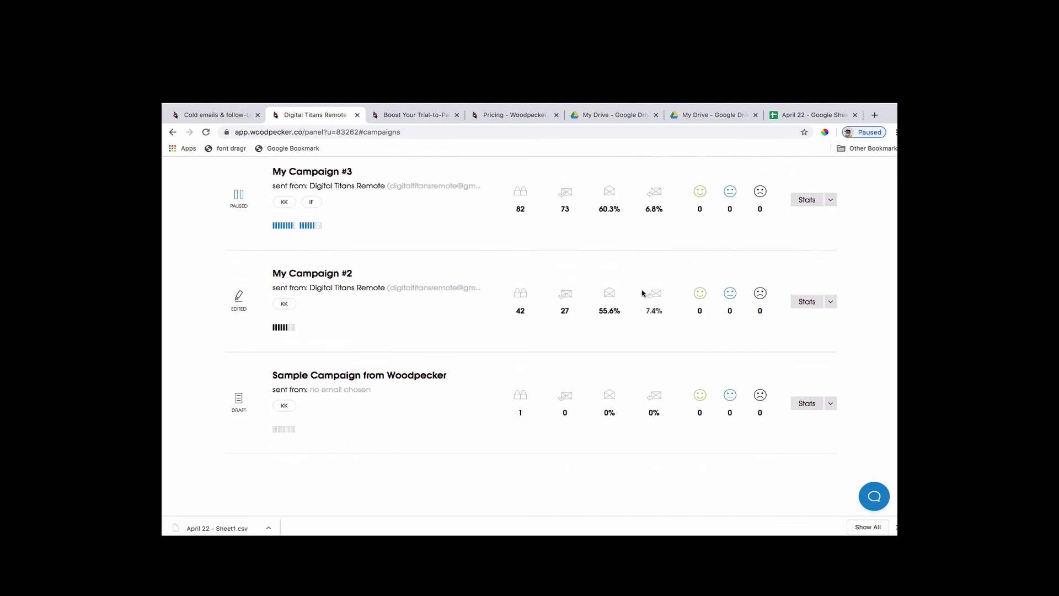
Open the statistics of My Campaign #2 and examine its open and response rates and the Email 1 breakdown.
{"action": "left_click", "coordinate": [809, 302]}
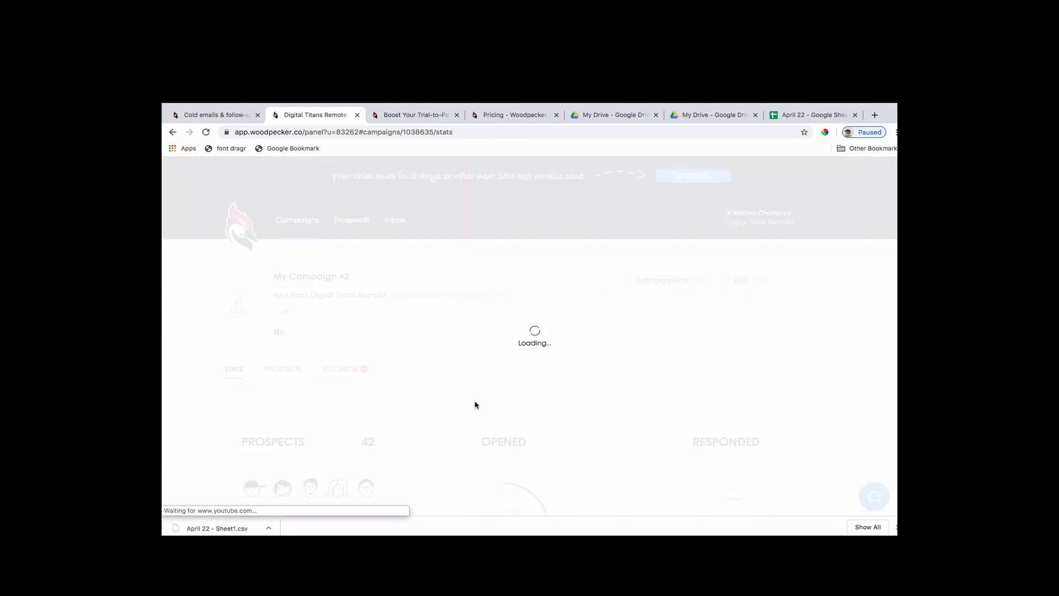
{"action": "scroll", "coordinate": [450, 437], "scroll_direction": "down", "scroll_amount": 4}
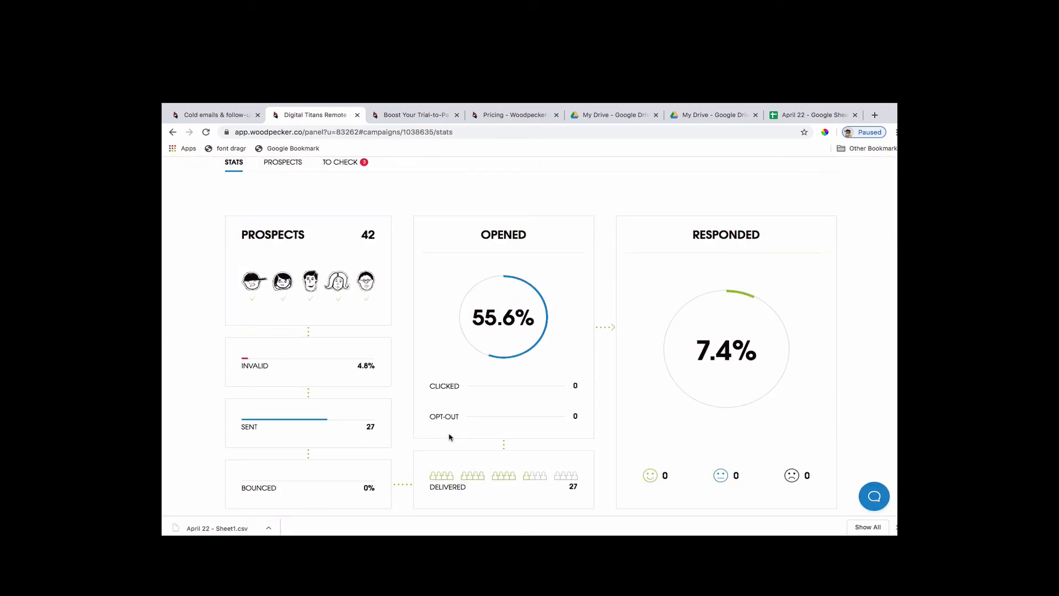
{"action": "mouse_move", "coordinate": [513, 355]}
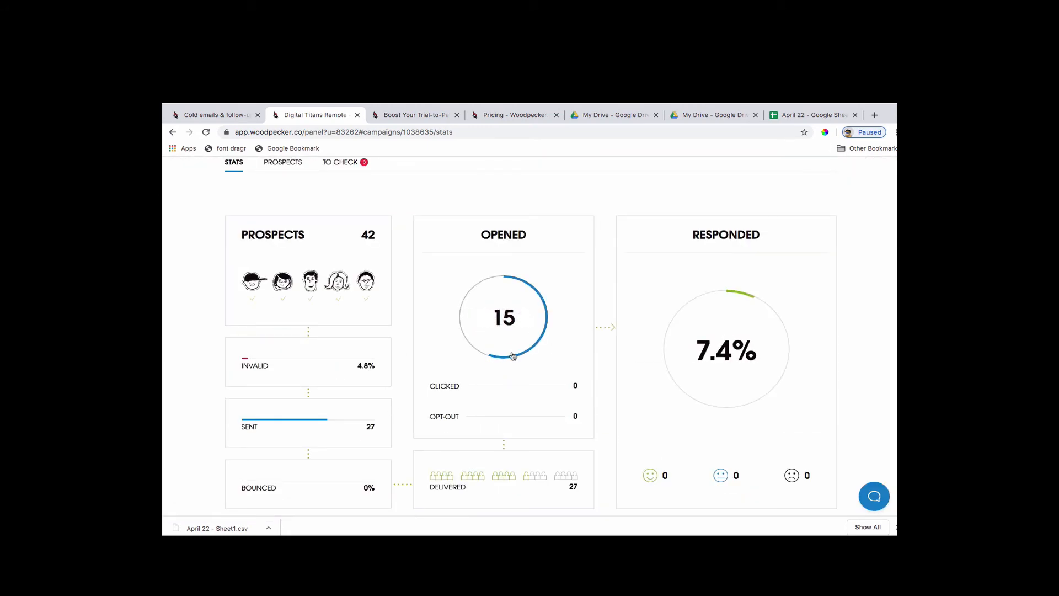
{"action": "scroll", "coordinate": [511, 418], "scroll_direction": "down", "scroll_amount": 2}
{"action": "scroll", "coordinate": [510, 418], "scroll_direction": "down", "scroll_amount": 2}
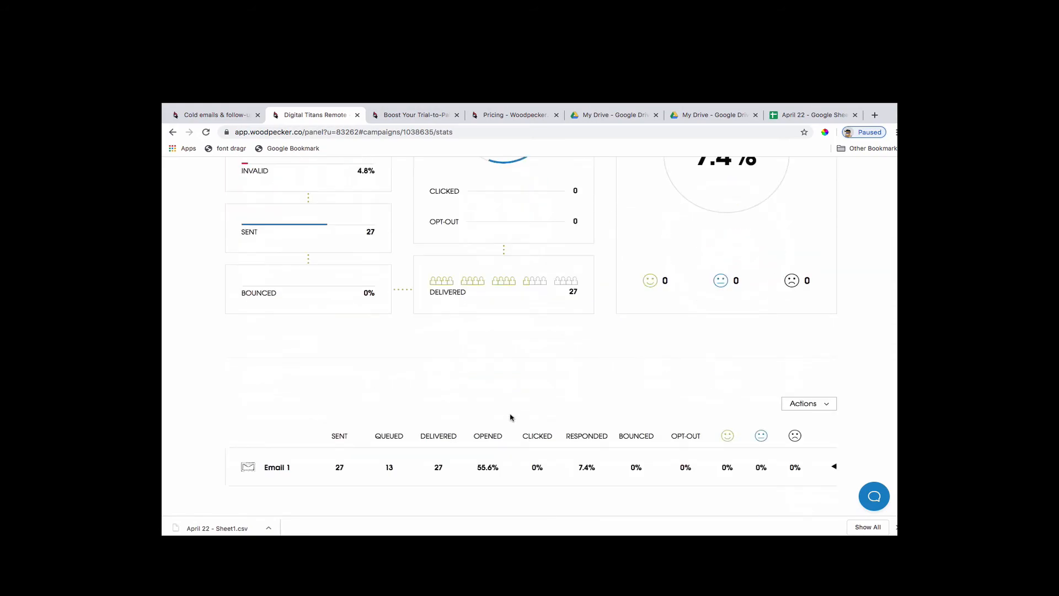
{"action": "scroll", "coordinate": [511, 418], "scroll_direction": "down", "scroll_amount": 2}
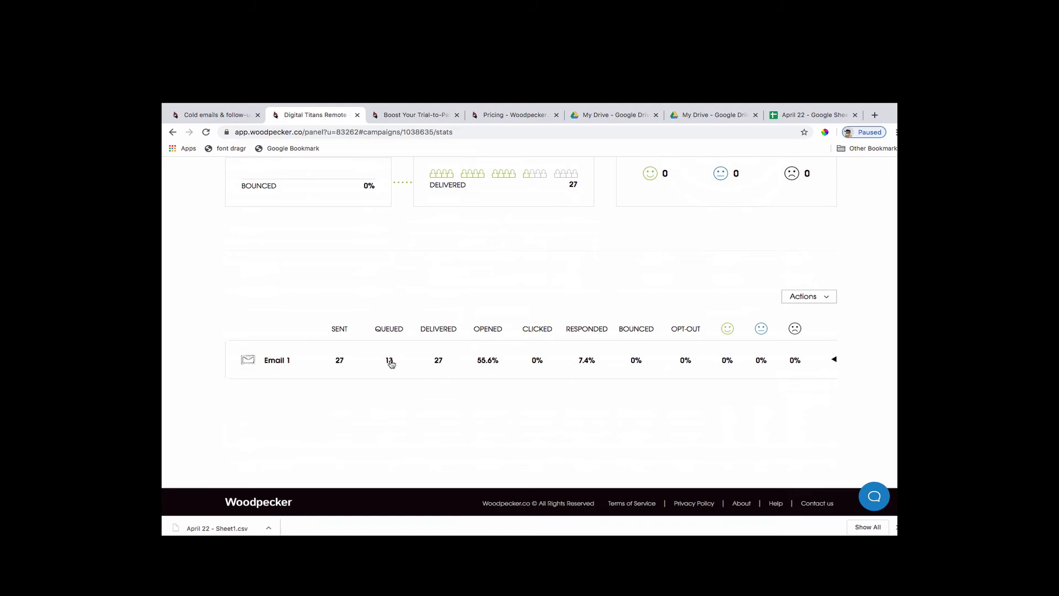
{"action": "scroll", "coordinate": [533, 359], "scroll_direction": "up", "scroll_amount": 4}
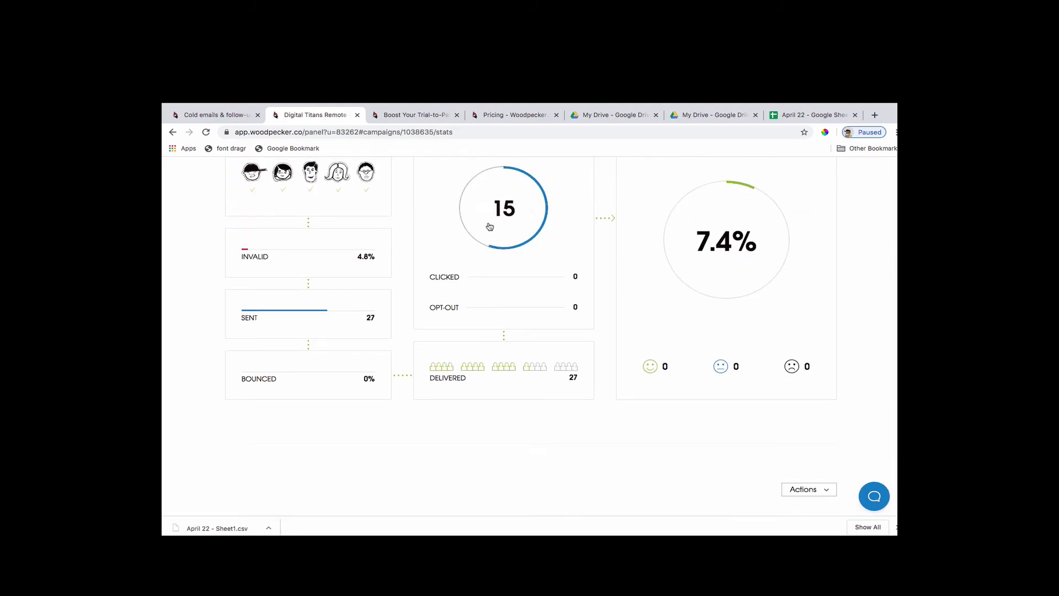
{"action": "scroll", "coordinate": [492, 265], "scroll_direction": "up", "scroll_amount": 2}
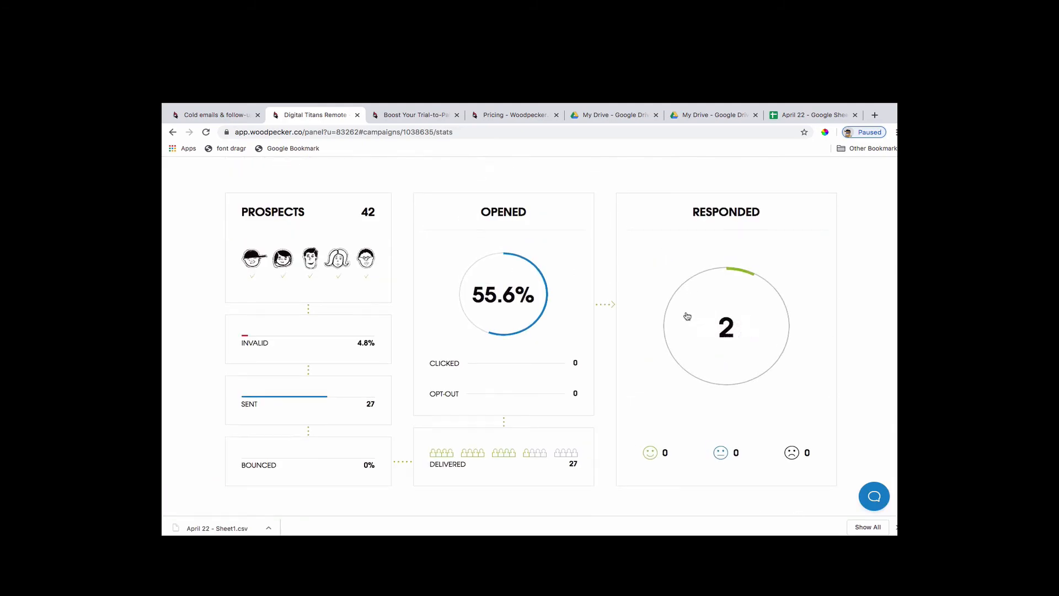
Review the prospects of My Campaign #2 with their statuses and emails sent.
{"action": "scroll", "coordinate": [673, 312], "scroll_direction": "up", "scroll_amount": 2}
{"action": "left_click", "coordinate": [286, 237]}
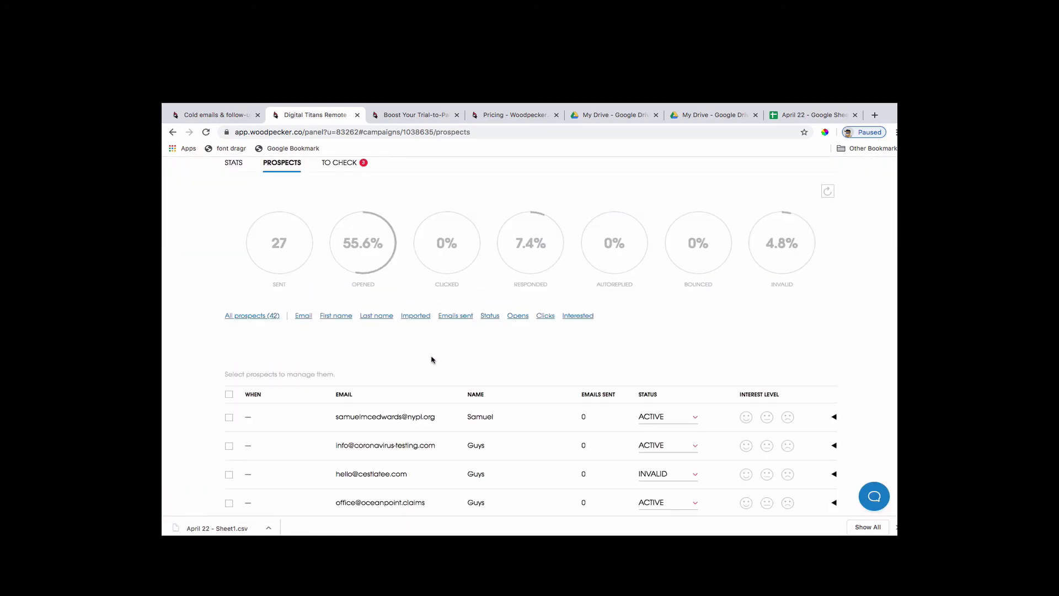
{"action": "scroll", "coordinate": [531, 374], "scroll_direction": "down", "scroll_amount": 6}
{"action": "scroll", "coordinate": [532, 379], "scroll_direction": "up", "scroll_amount": 4}
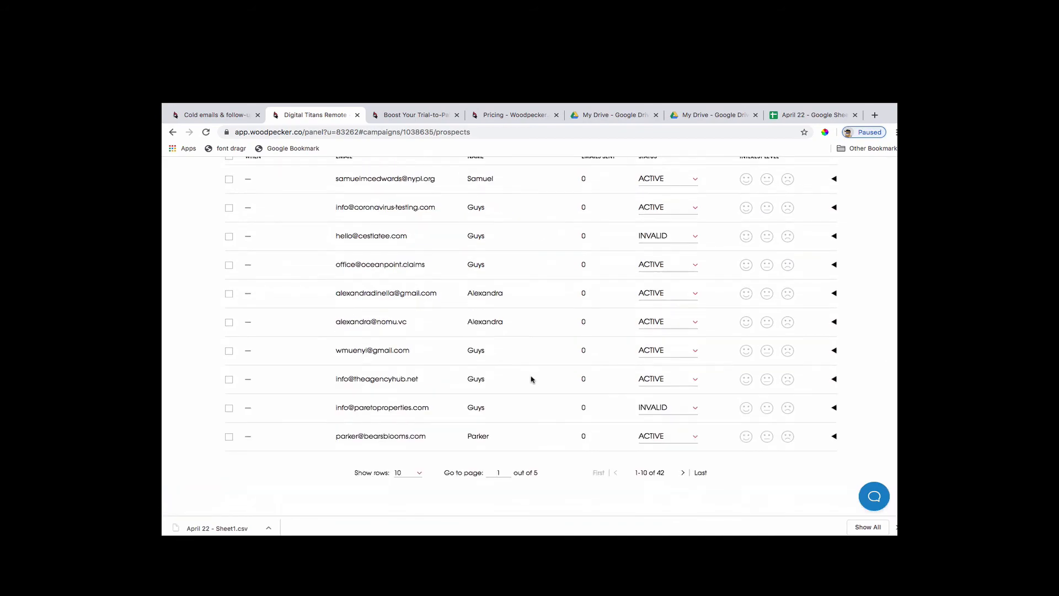
{"action": "scroll", "coordinate": [531, 380], "scroll_direction": "up", "scroll_amount": 4}
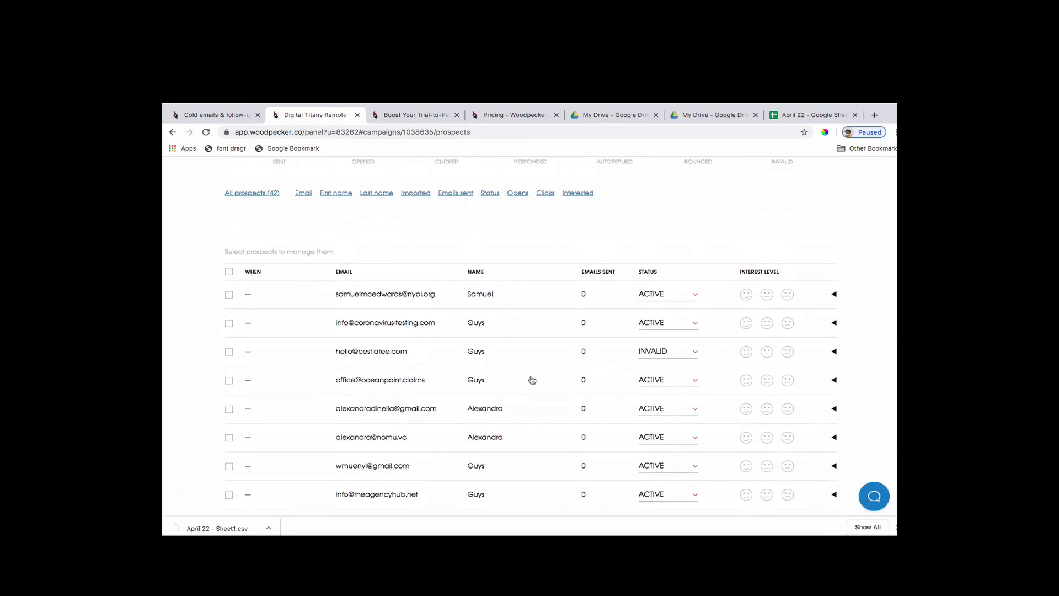
{"action": "scroll", "coordinate": [531, 379], "scroll_direction": "up", "scroll_amount": 3}
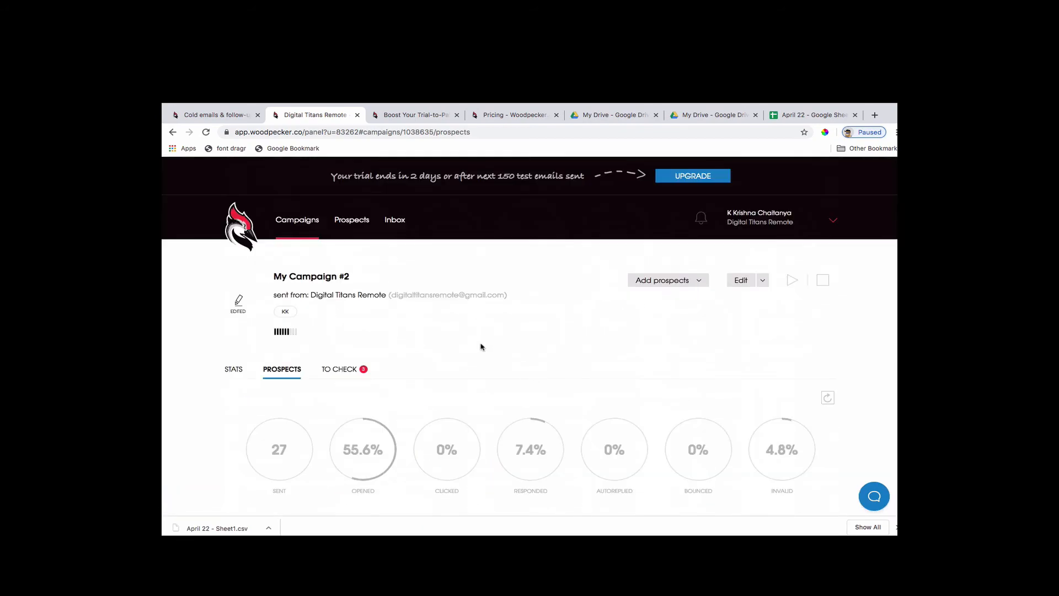
Review the prospects in My Campaign #2 that need checking because of another campaign.
{"action": "left_click", "coordinate": [353, 368]}
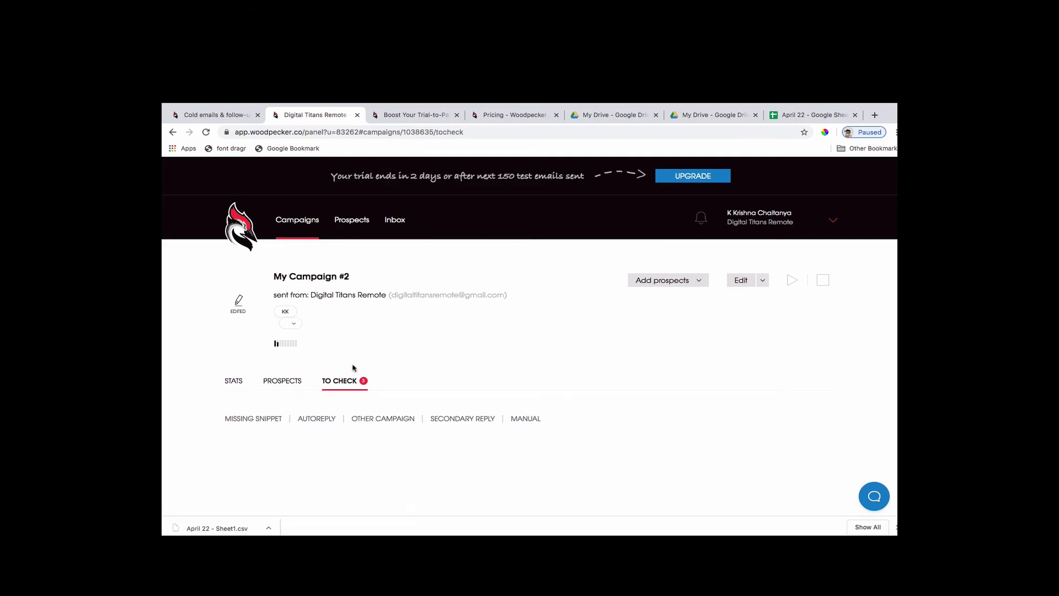
{"action": "scroll", "coordinate": [551, 385], "scroll_direction": "down", "scroll_amount": 3}
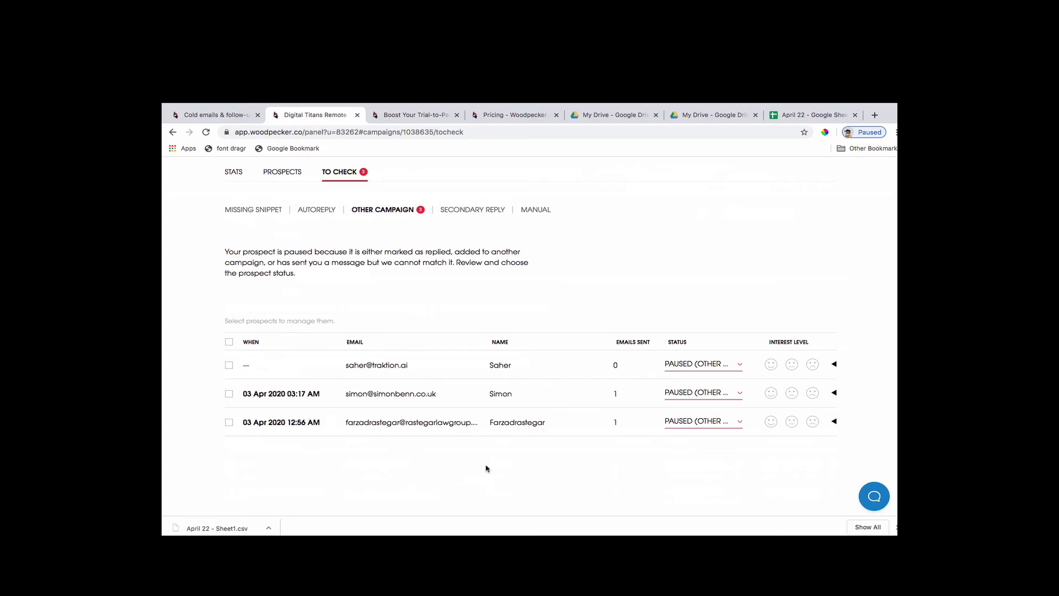
{"action": "scroll", "coordinate": [504, 348], "scroll_direction": "up", "scroll_amount": 4}
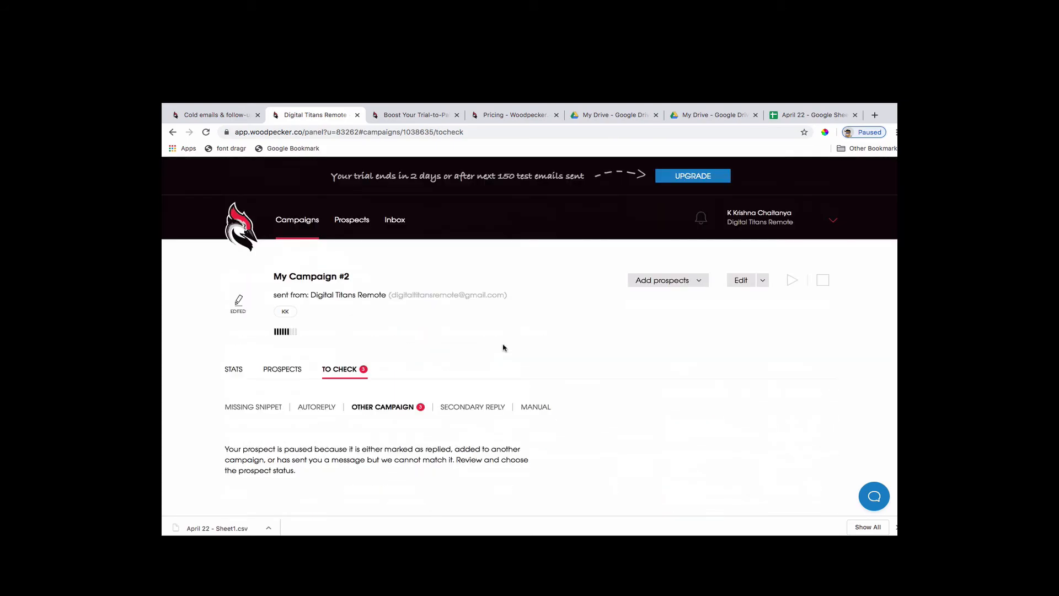
Return to the campaign list and view the edit prompt for Digital Titans Pitch, leaving the campaign running.
{"action": "left_click", "coordinate": [234, 375]}
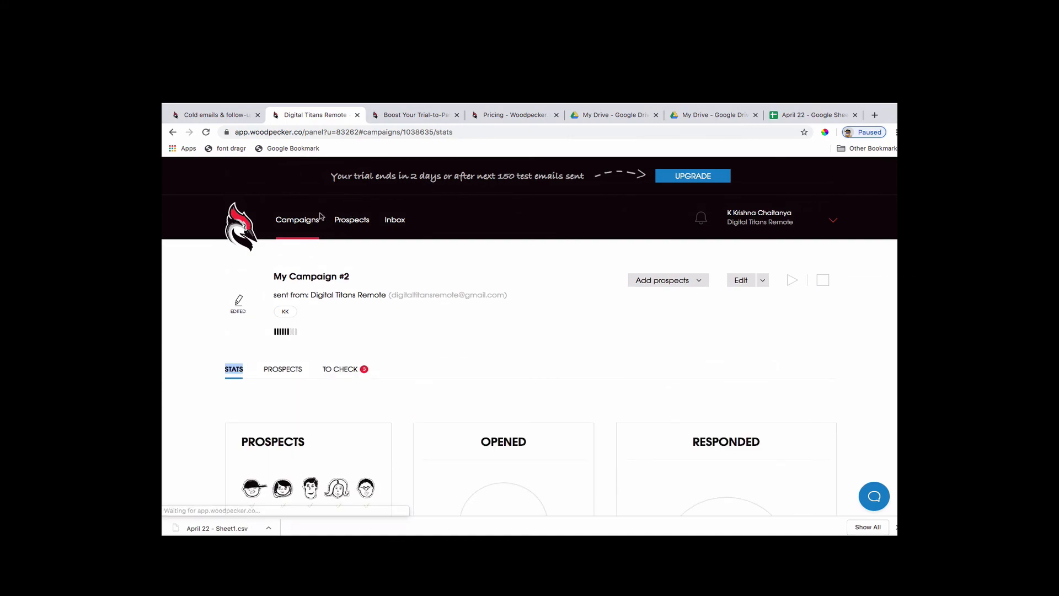
{"action": "left_click", "coordinate": [298, 221]}
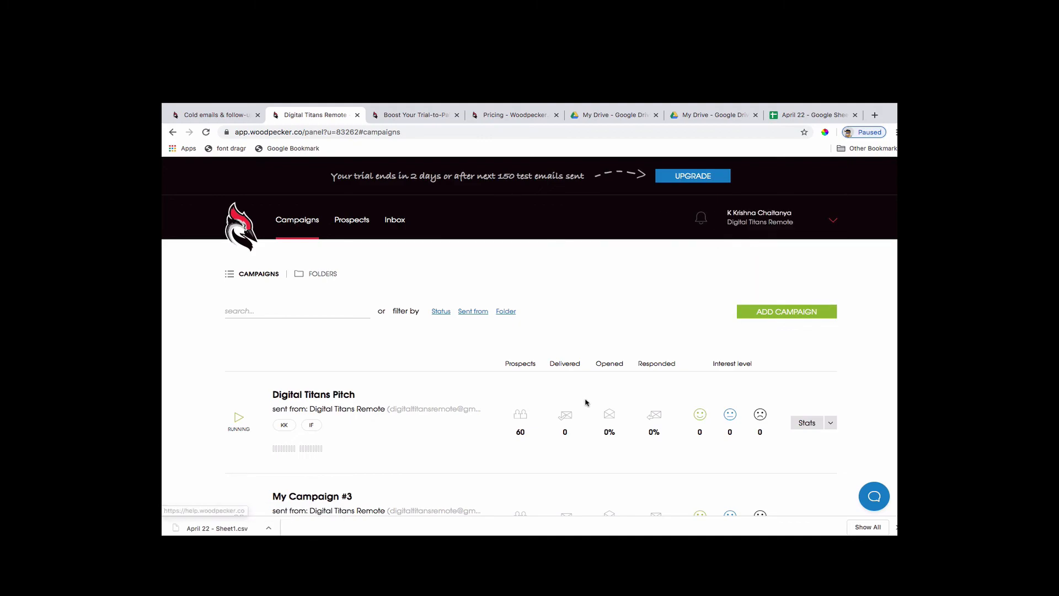
{"action": "left_click", "coordinate": [834, 424]}
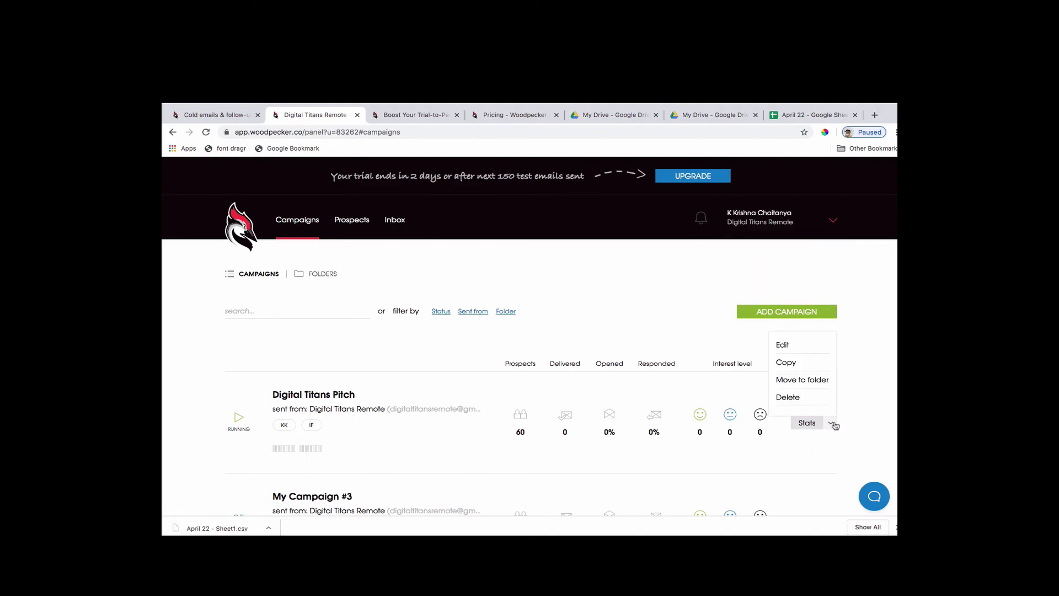
{"action": "left_click", "coordinate": [787, 345]}
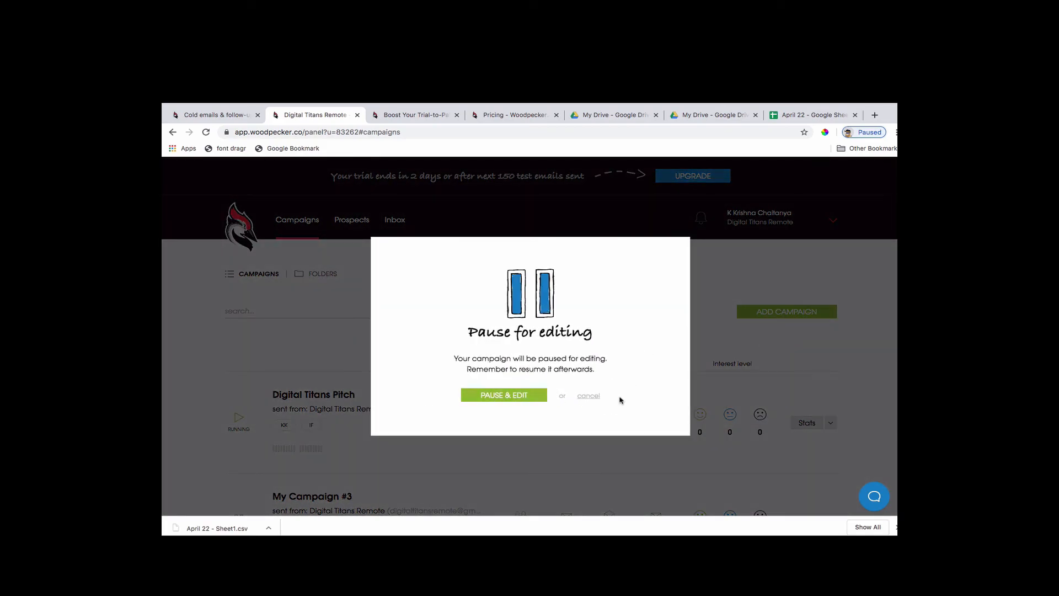
{"action": "left_click", "coordinate": [589, 396]}
Open My Campaign #3 for editing and go through its Path, Prospects and Send sections.
{"action": "scroll", "coordinate": [717, 447], "scroll_direction": "down", "scroll_amount": 5}
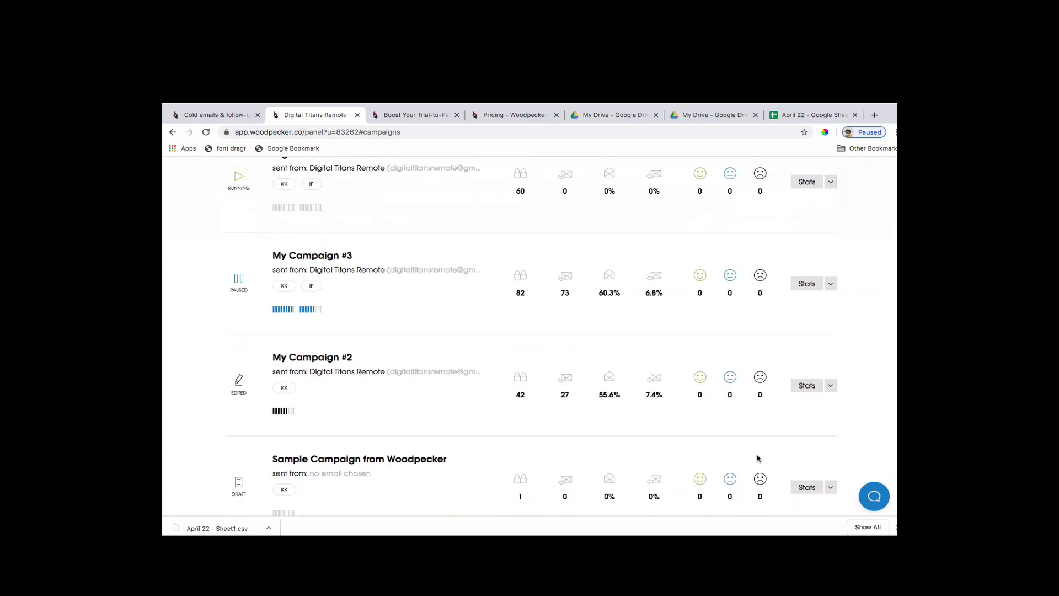
{"action": "left_click", "coordinate": [831, 285]}
{"action": "left_click", "coordinate": [787, 307]}
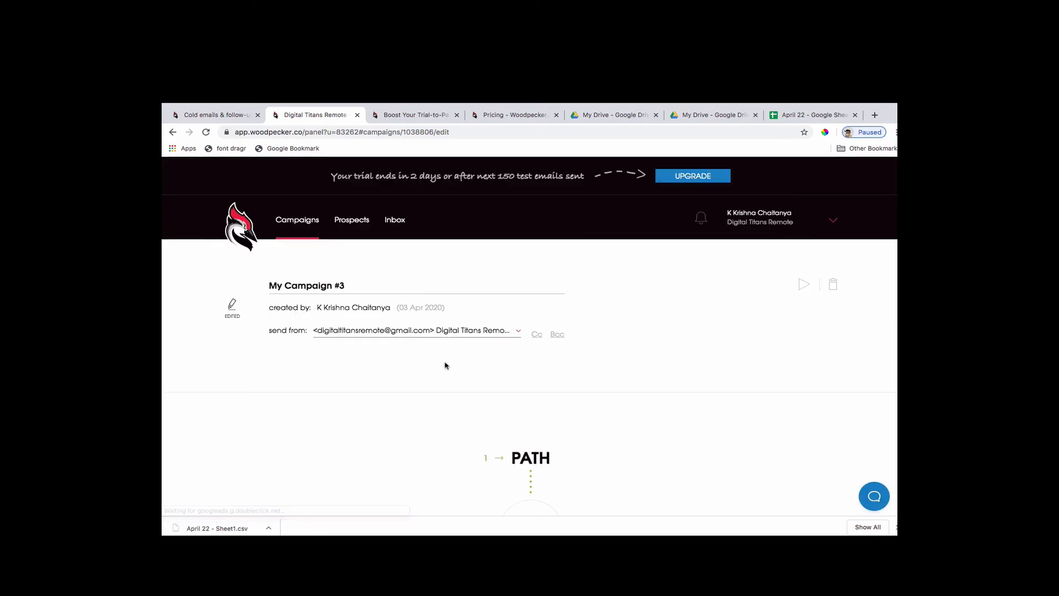
{"action": "scroll", "coordinate": [728, 409], "scroll_direction": "down", "scroll_amount": 8}
{"action": "scroll", "coordinate": [687, 391], "scroll_direction": "down", "scroll_amount": 10}
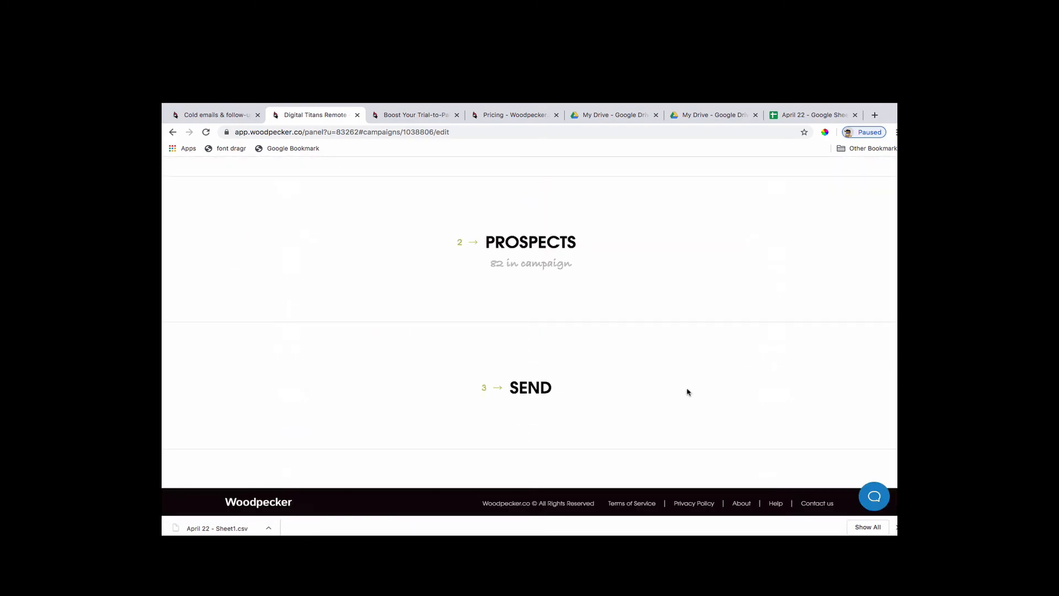
View the file import options for adding prospects to My Campaign #3, cancel the import and return to the main panel.
{"action": "left_click", "coordinate": [500, 256]}
{"action": "left_click", "coordinate": [770, 295]}
{"action": "left_click", "coordinate": [771, 313]}
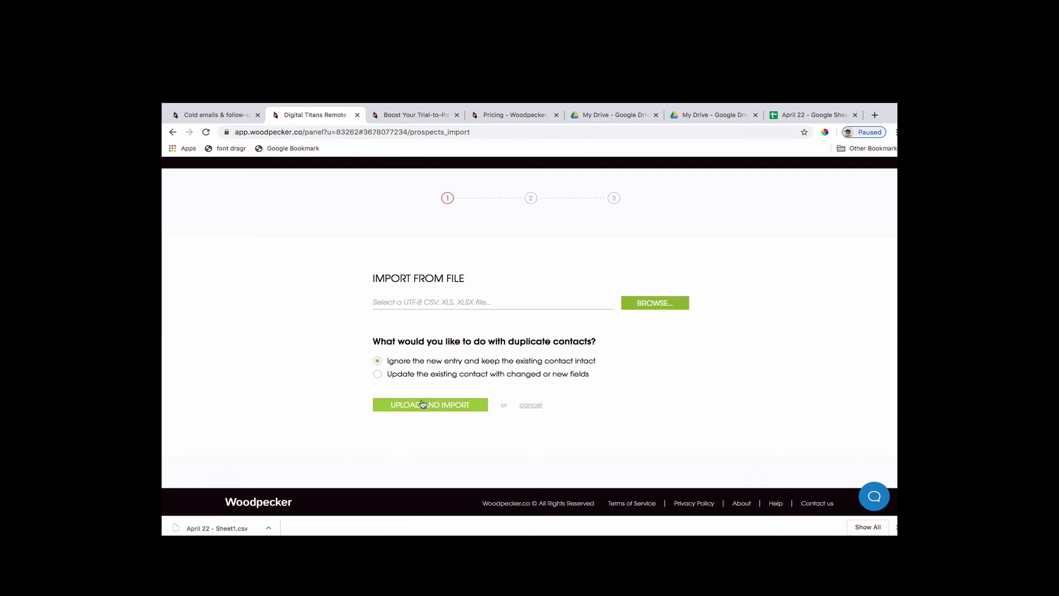
{"action": "left_click", "coordinate": [529, 407]}
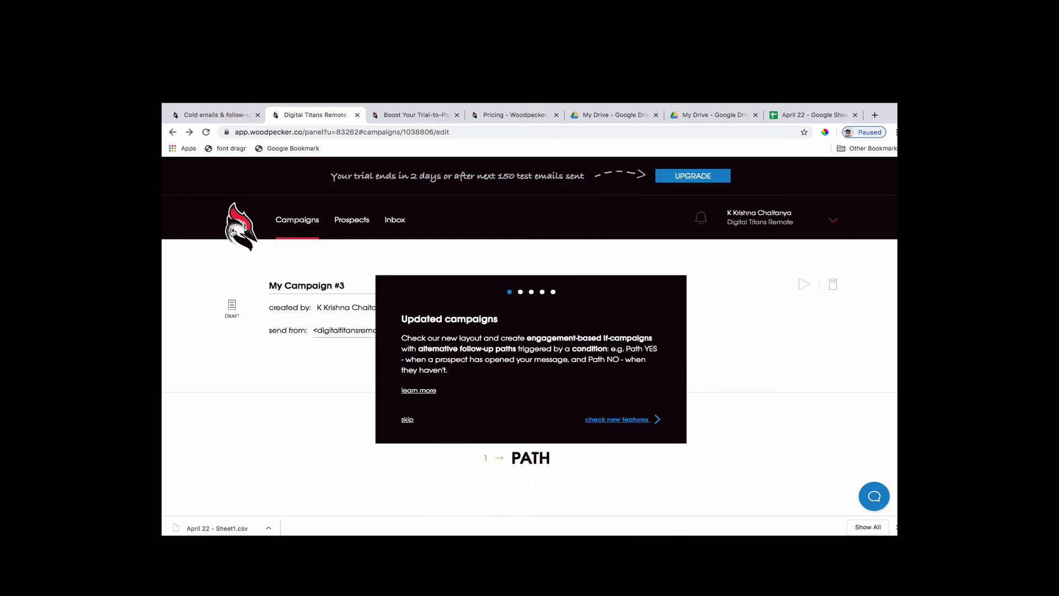
{"action": "left_click", "coordinate": [233, 232]}
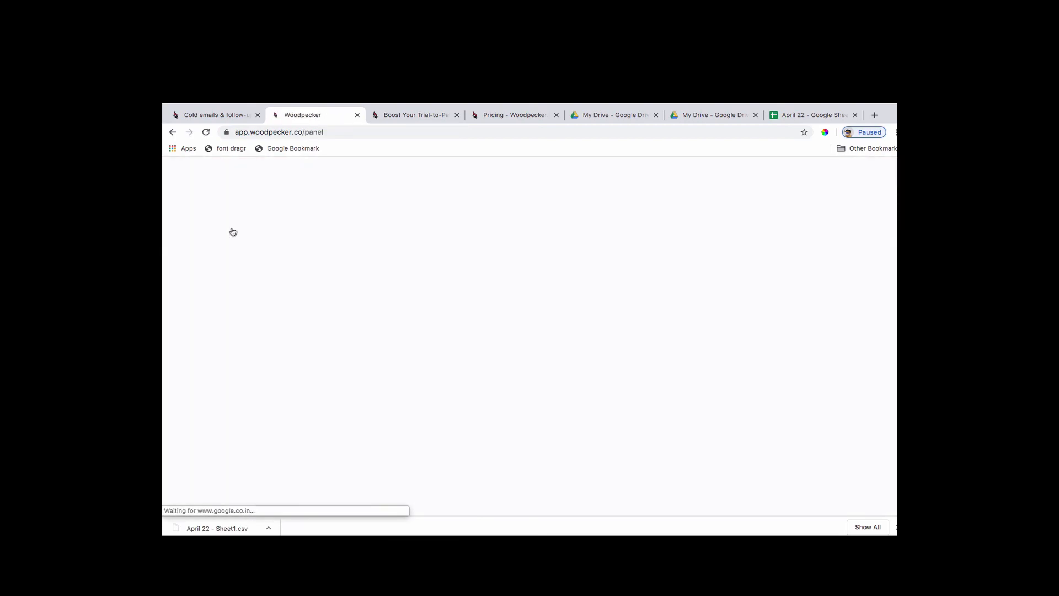